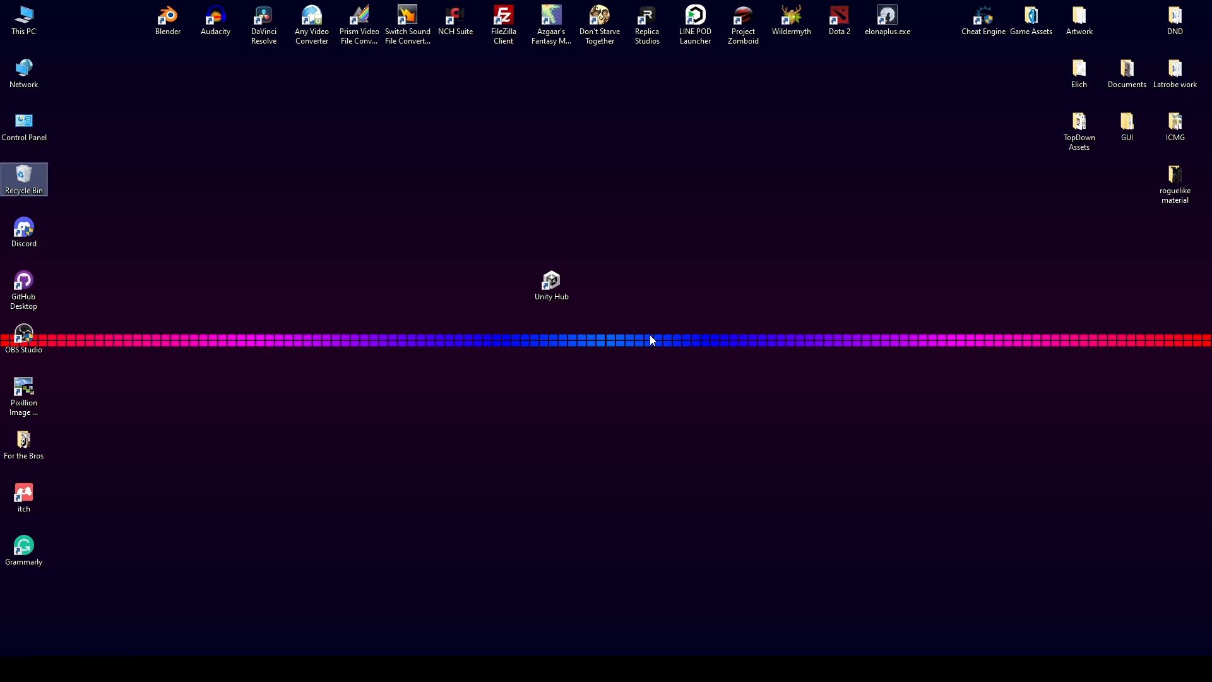
- Launch Unity Hub and review the installed editor versions
left_click(606, 343)
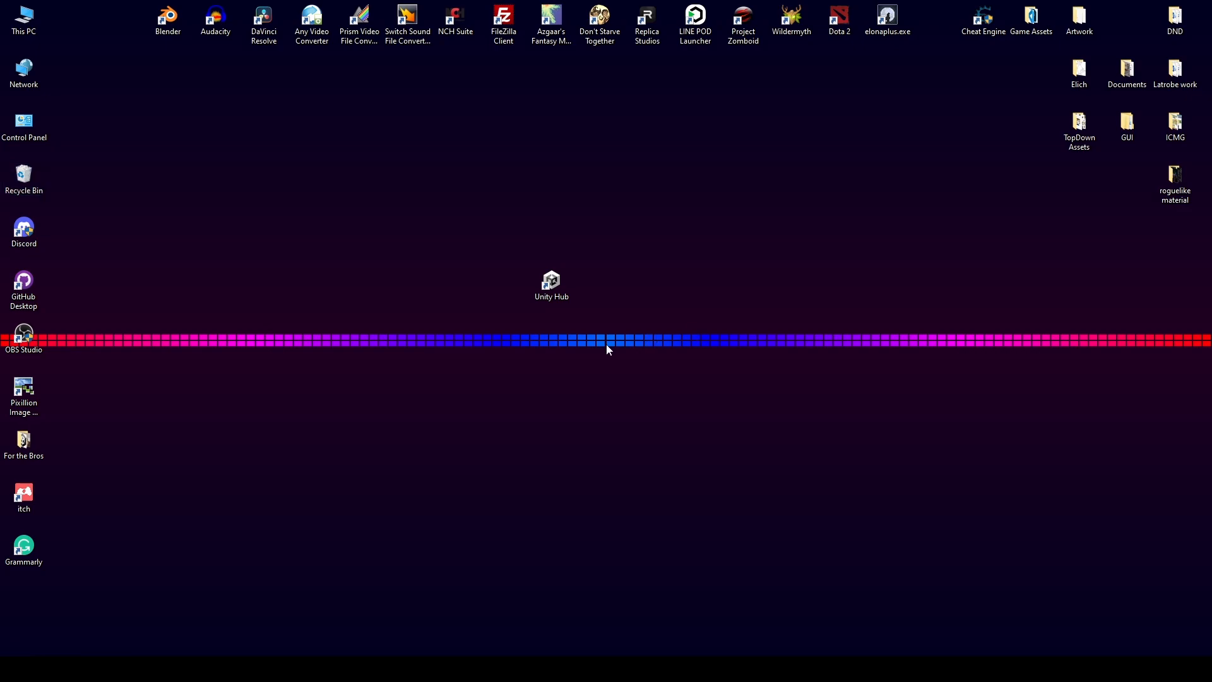
double_click(560, 295)
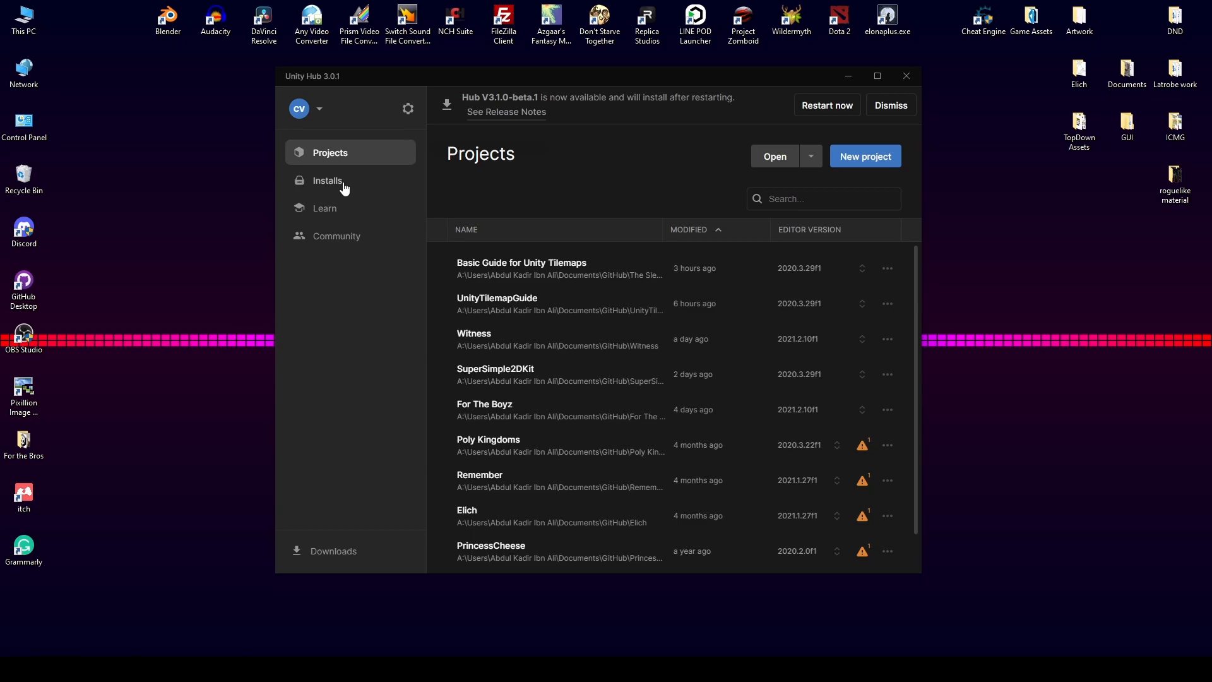
left_click(344, 186)
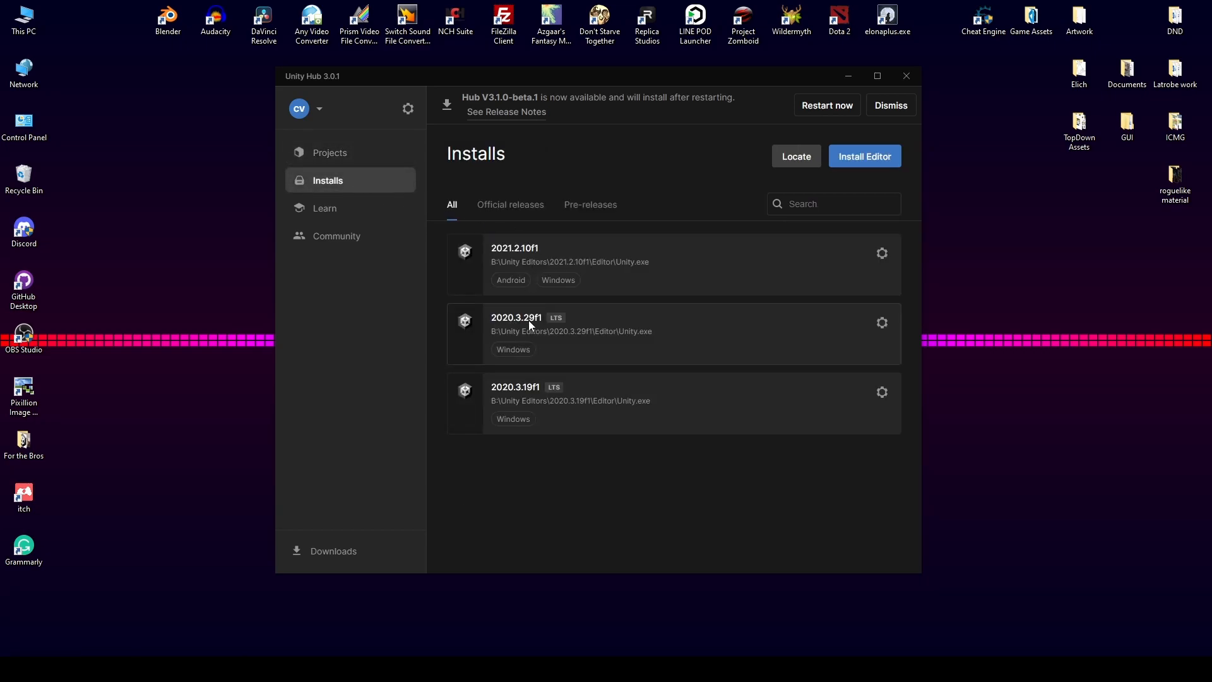
- Start a new project in Unity Hub based on the 2D Core template
left_click(363, 156)
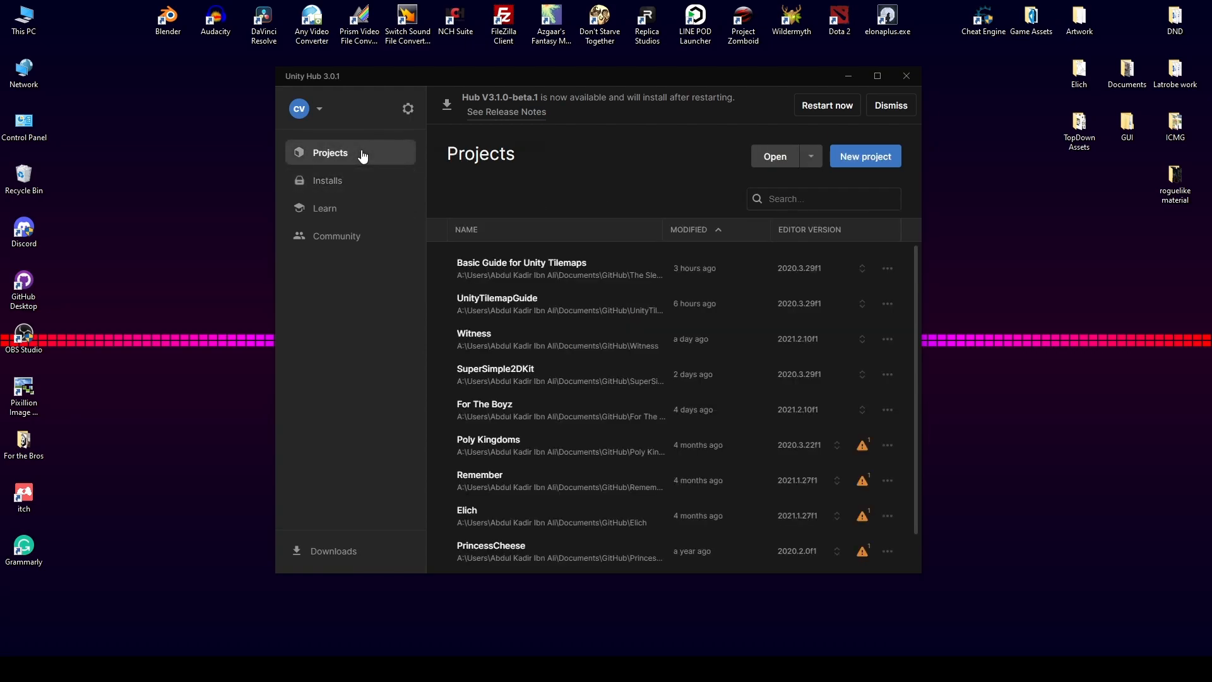
left_click(871, 163)
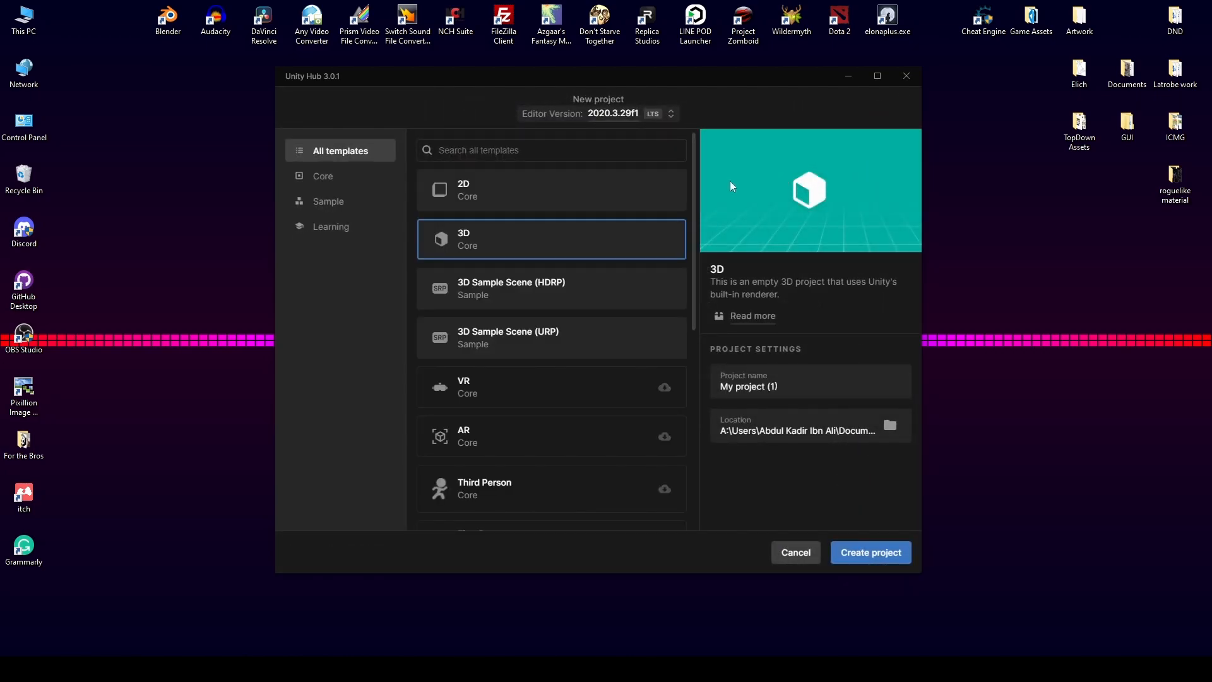
left_click(499, 191)
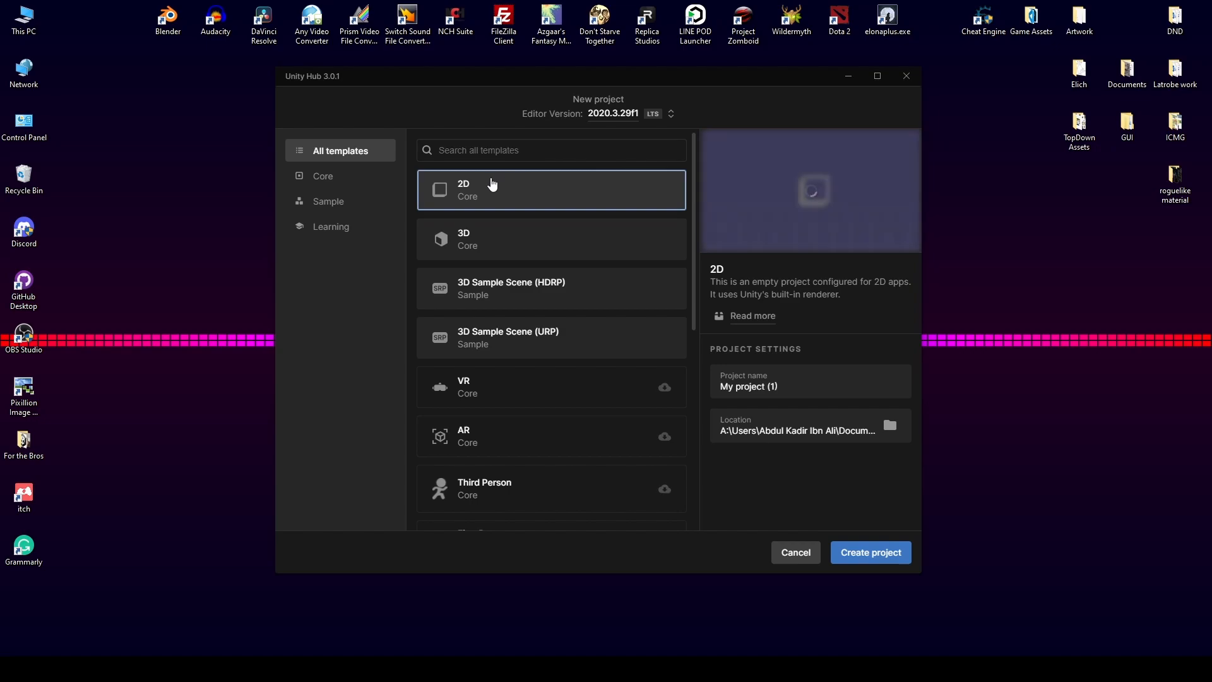
- Review the 2D template's details and the packages it includes
left_click(752, 318)
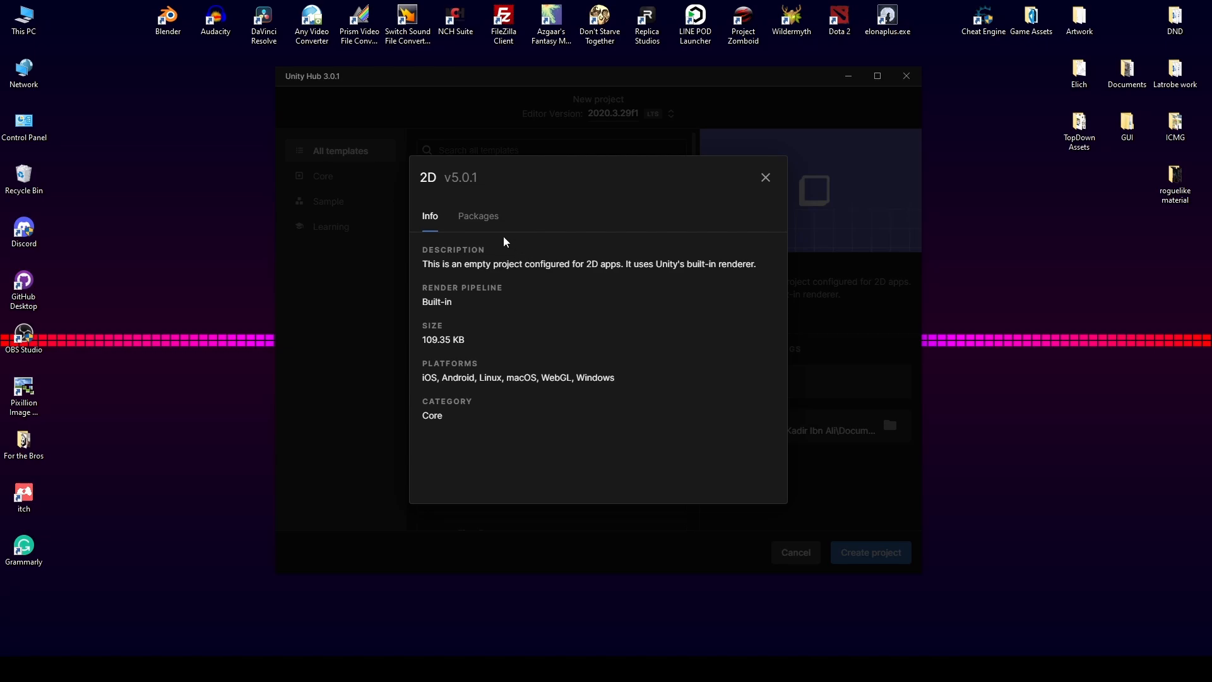
left_click(483, 218)
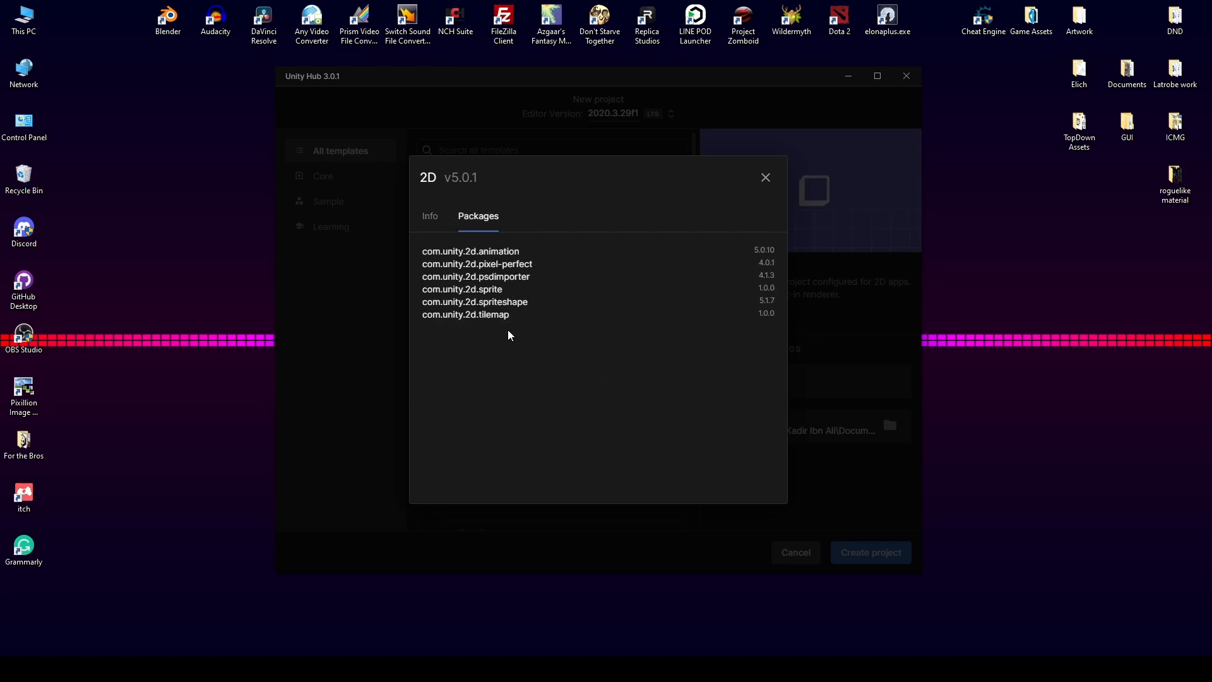
left_click(766, 177)
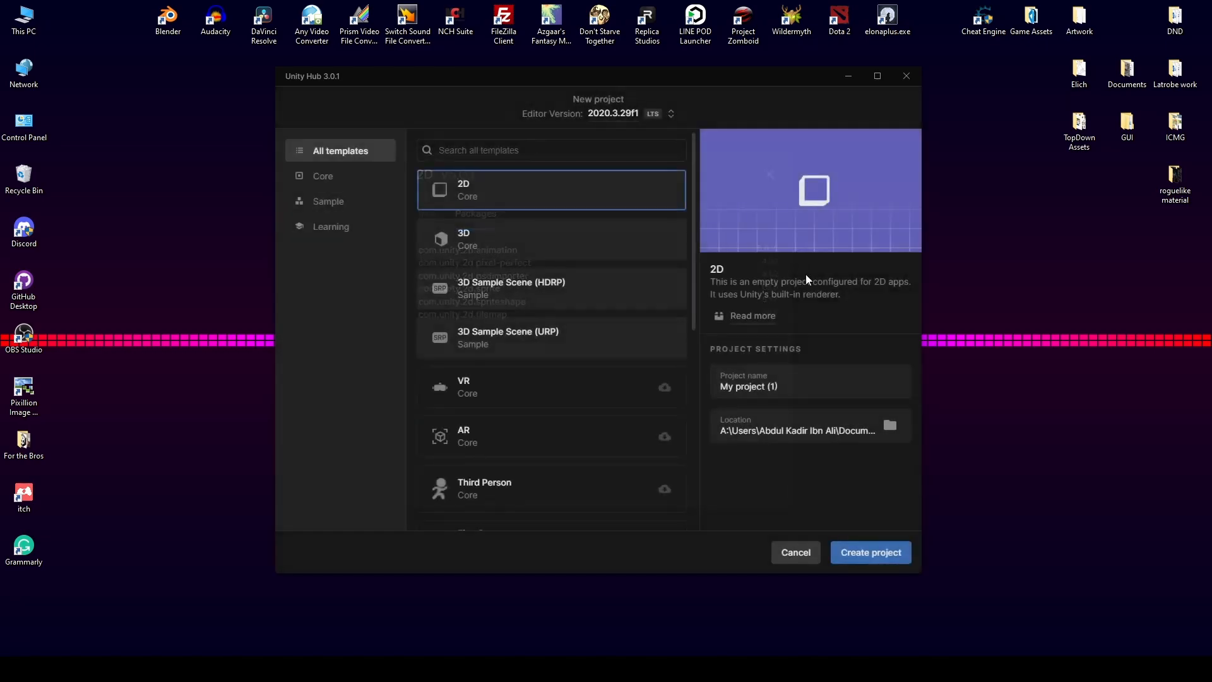
- Name the new 2D project "TopDown Guide"
left_click_drag(780, 387, 713, 377)
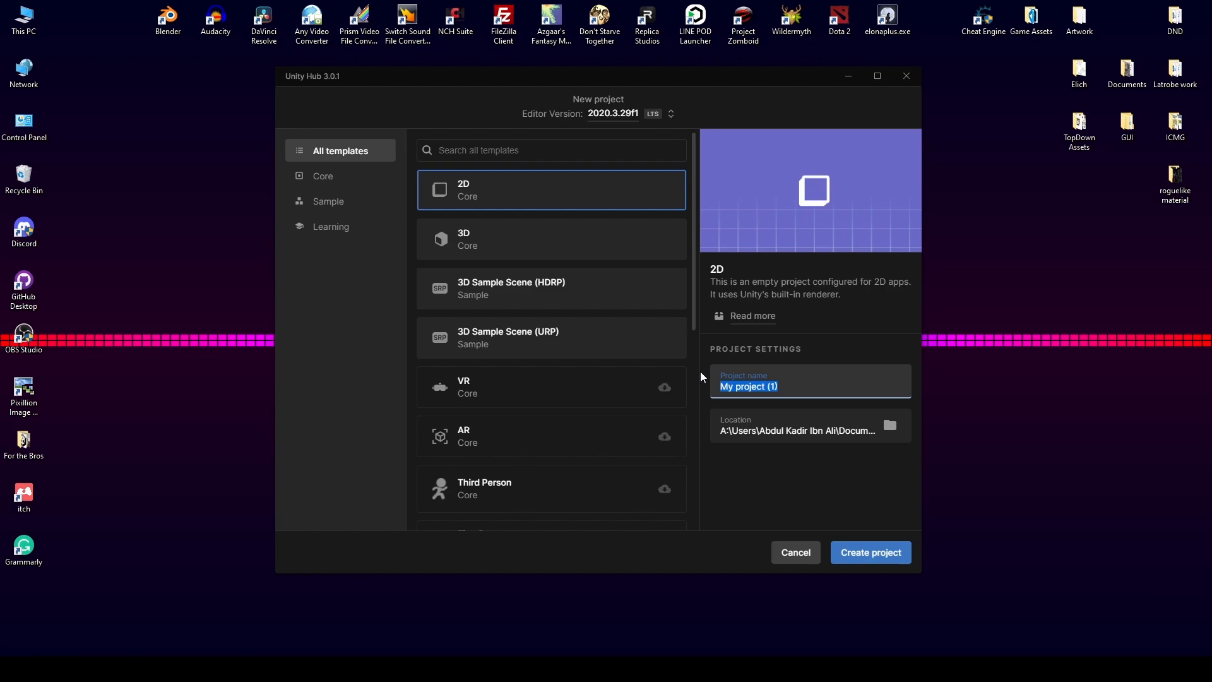
type("TopDown Guide")
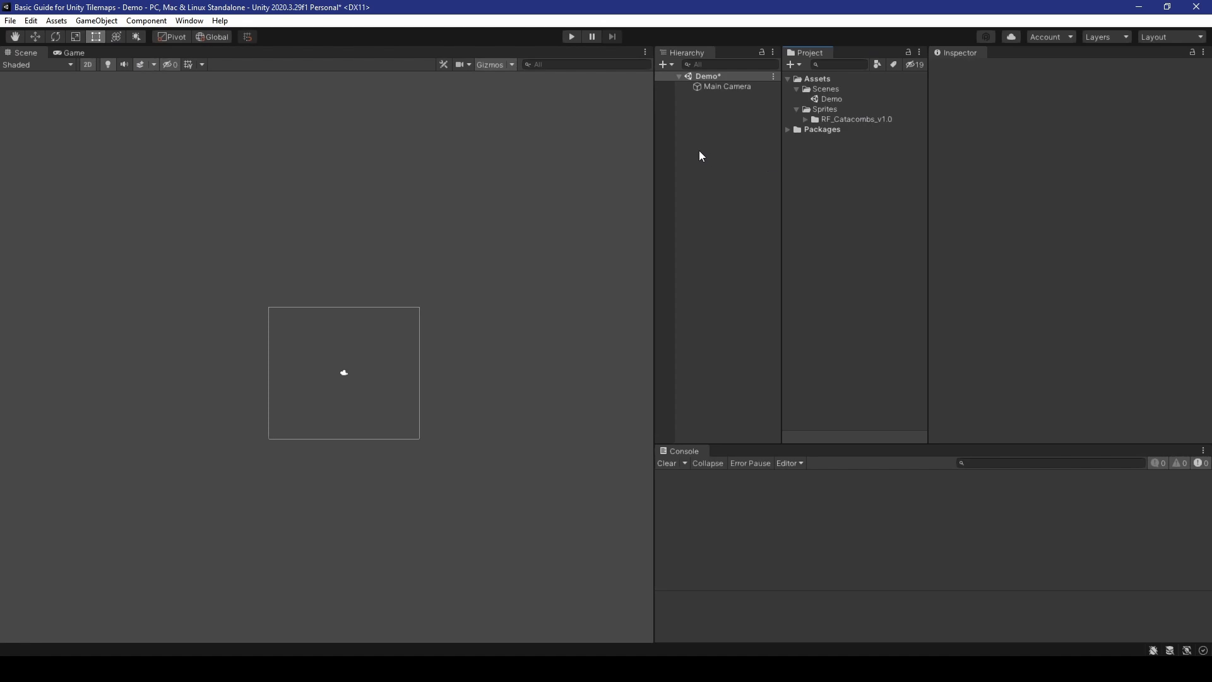
- Check the 2D Tilemap Editor package among the Unity Registry packages in the Package Manager
left_click(190, 21)
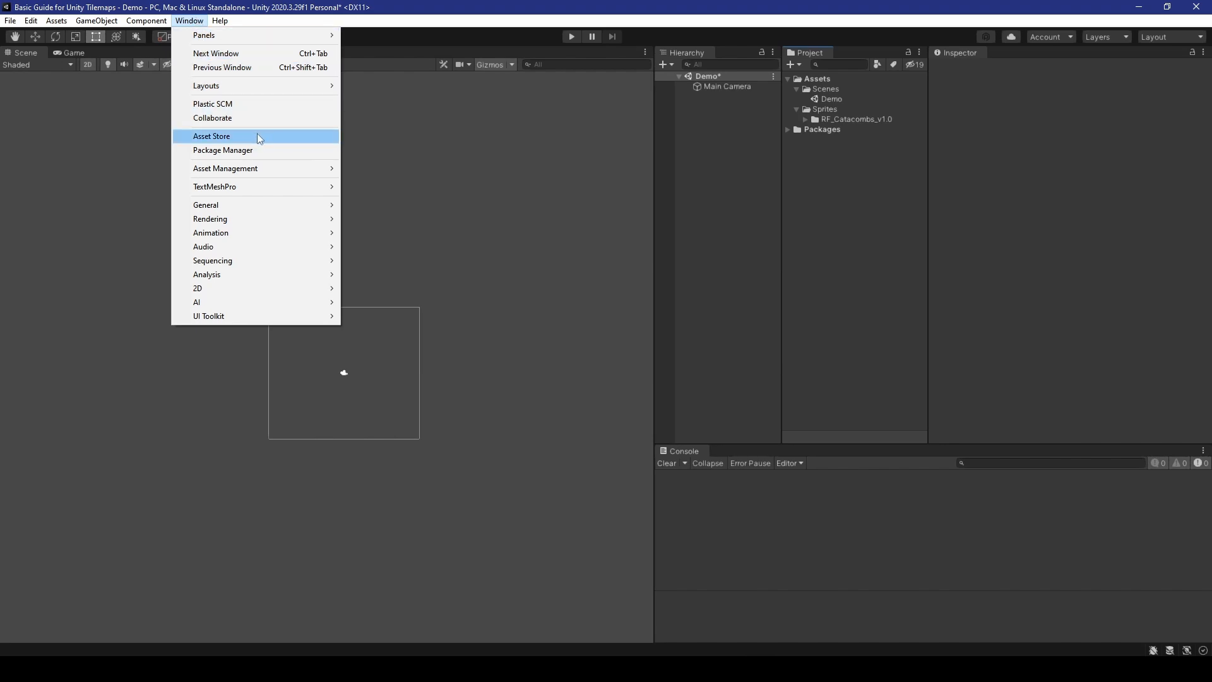
left_click(194, 24)
left_click(194, 23)
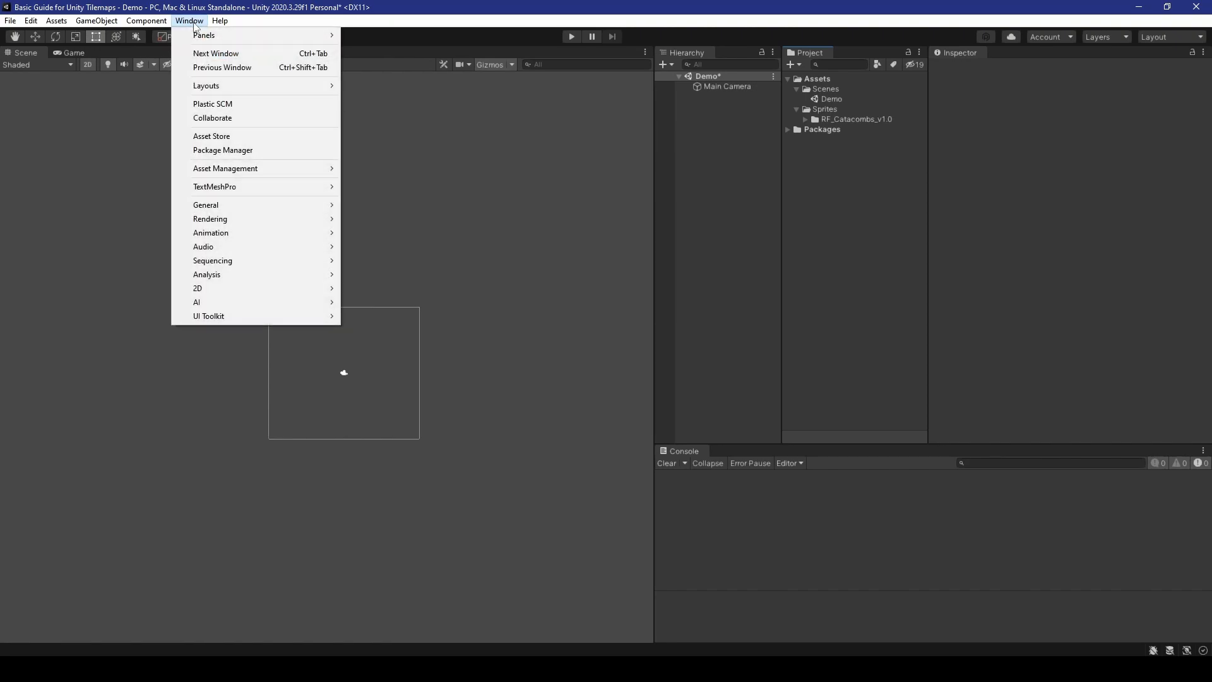
left_click(244, 150)
left_click(254, 141)
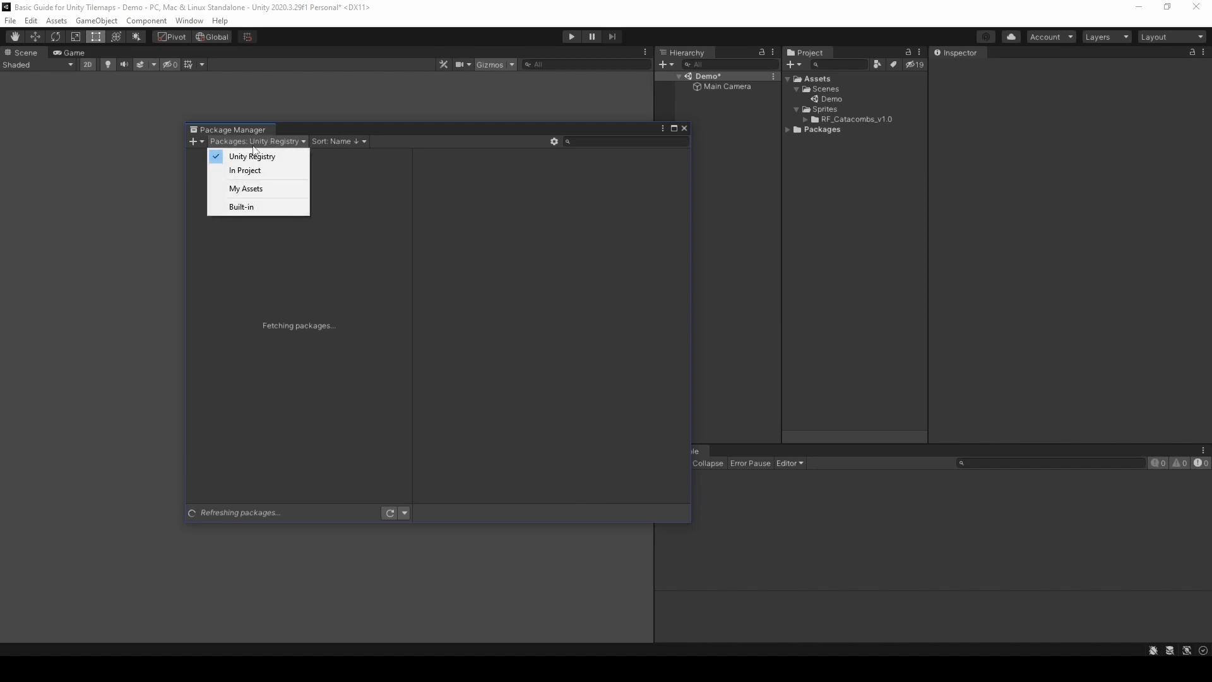
left_click(265, 170)
left_click(263, 142)
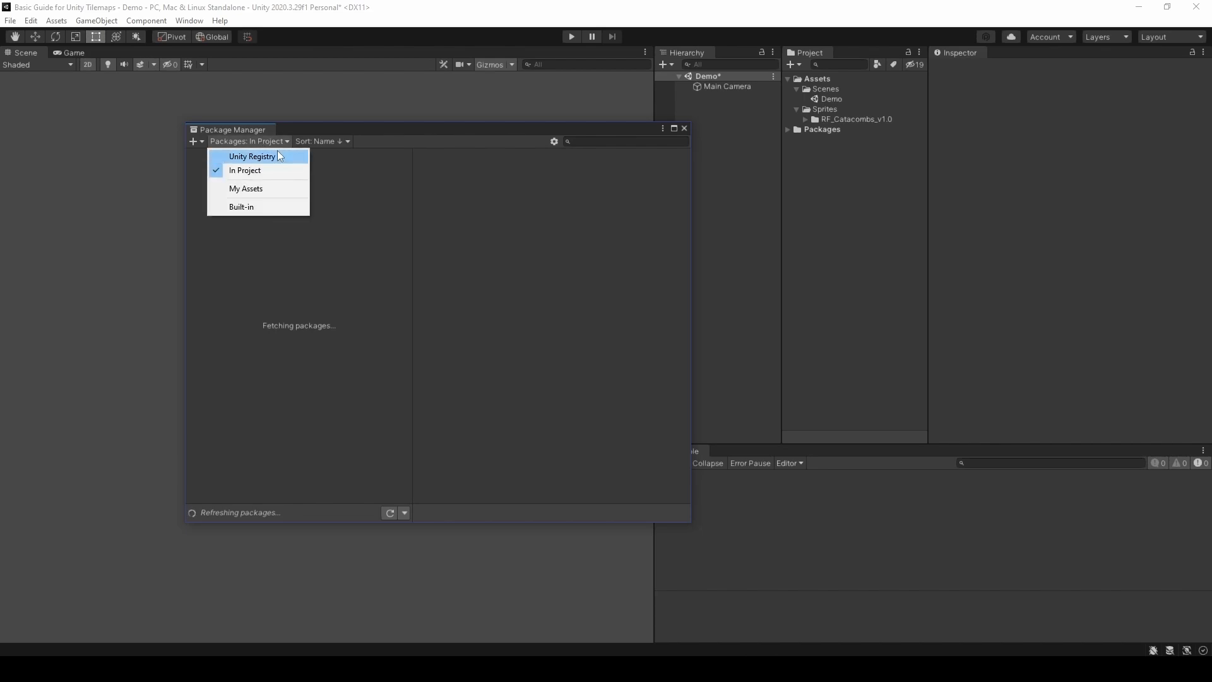
left_click(271, 156)
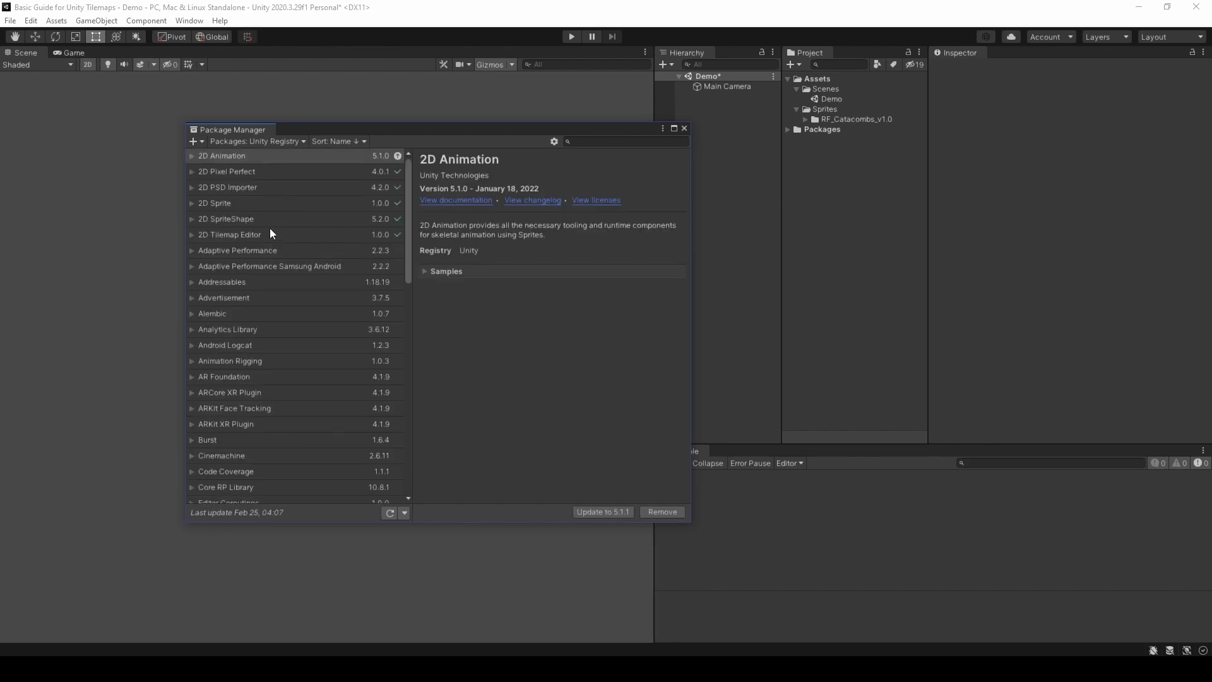
left_click(254, 235)
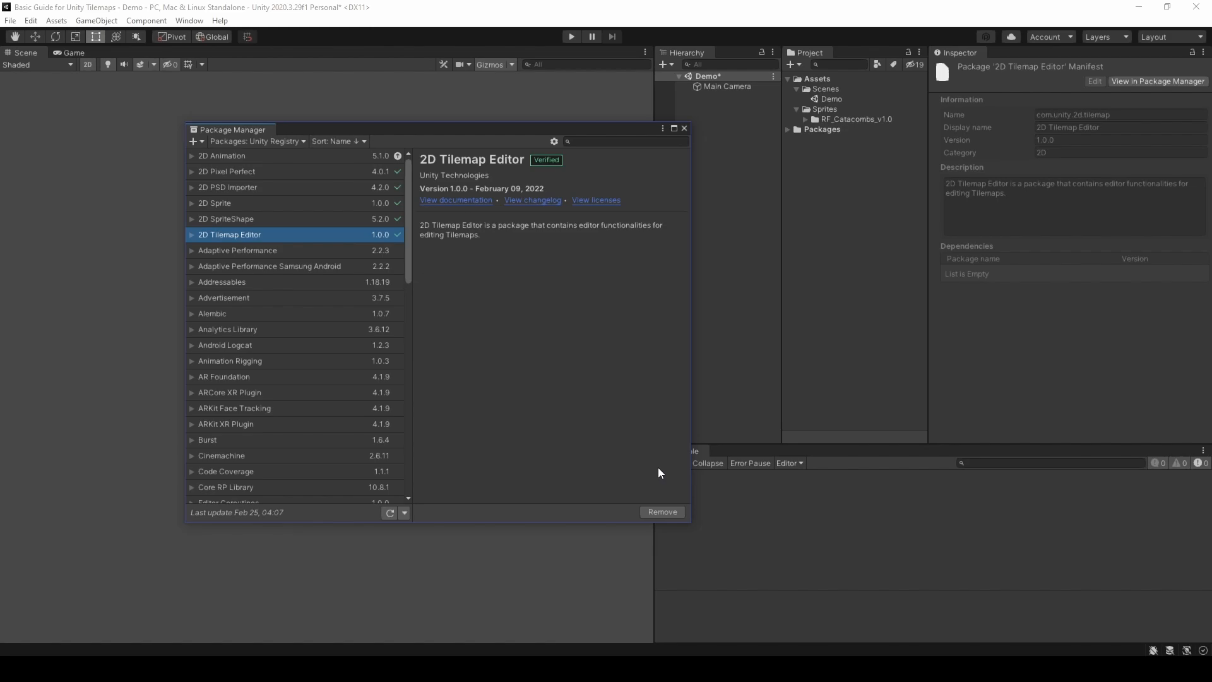
left_click(684, 128)
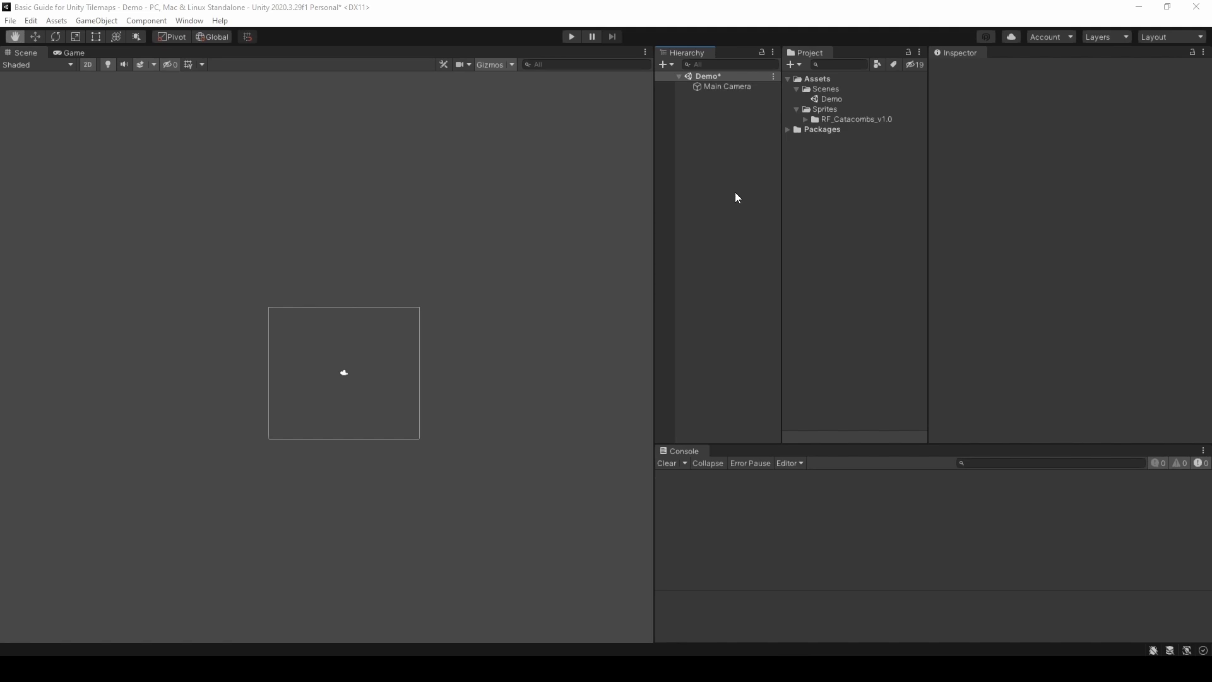
- Create a folder named SzadiArt_ inside the project's Sprites folder
right_click(825, 110)
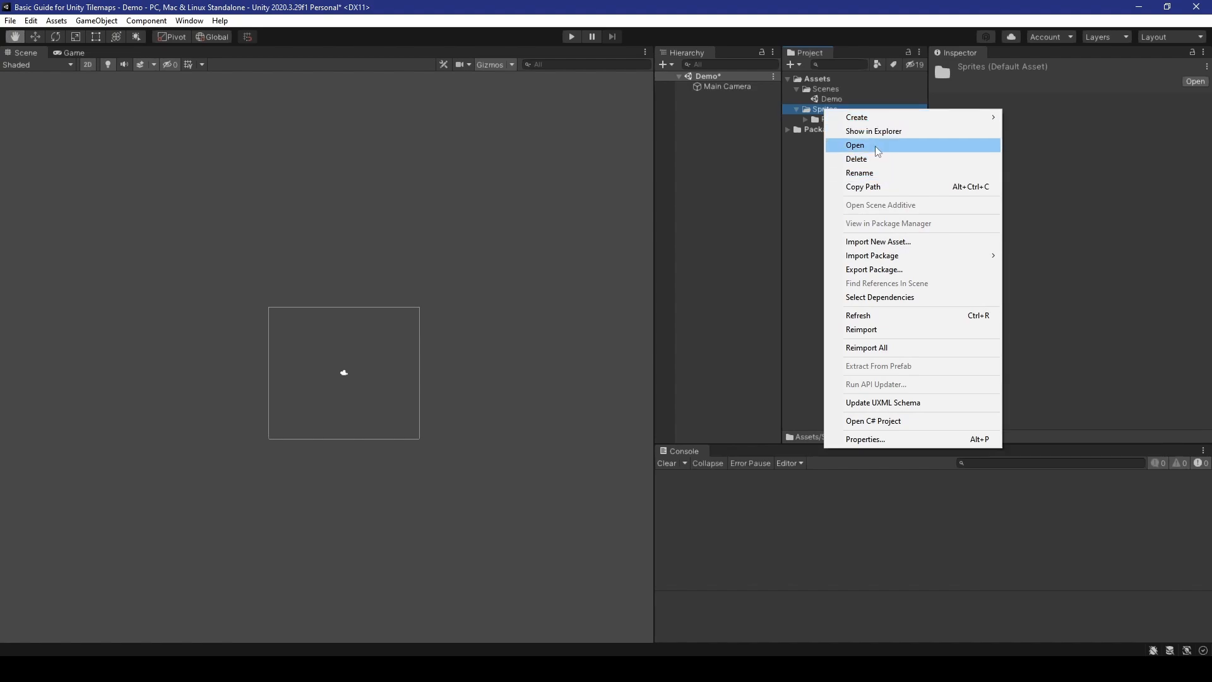
mouse_move(881, 117)
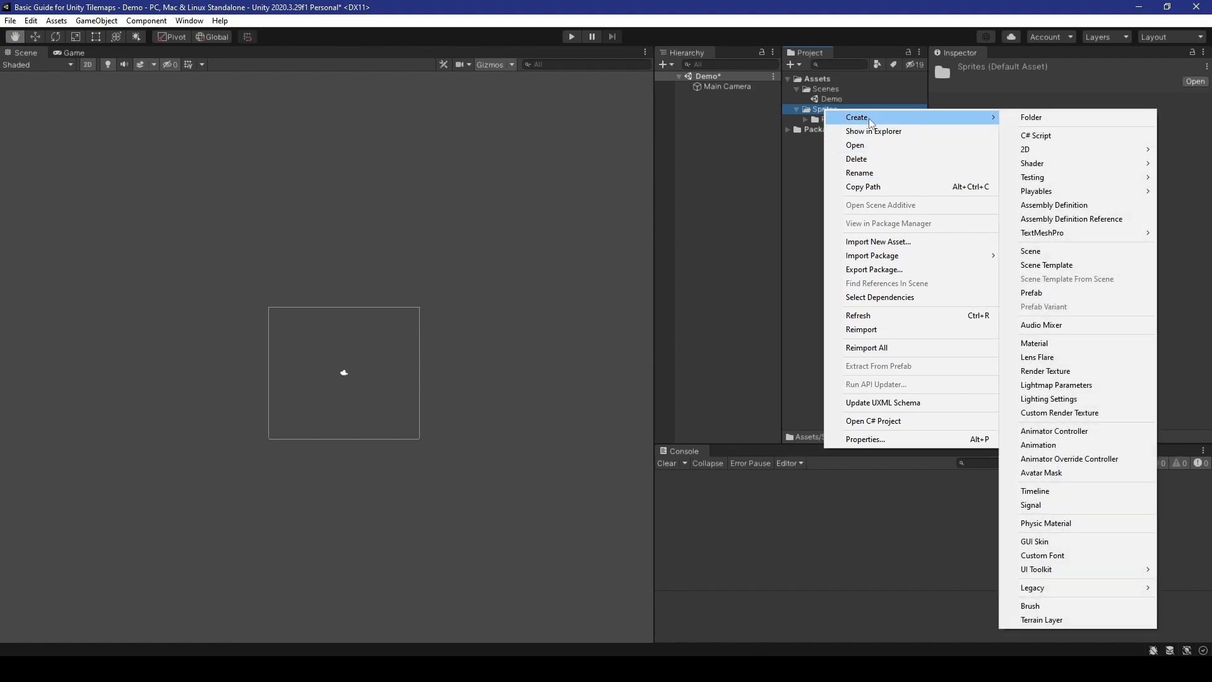
left_click(1035, 118)
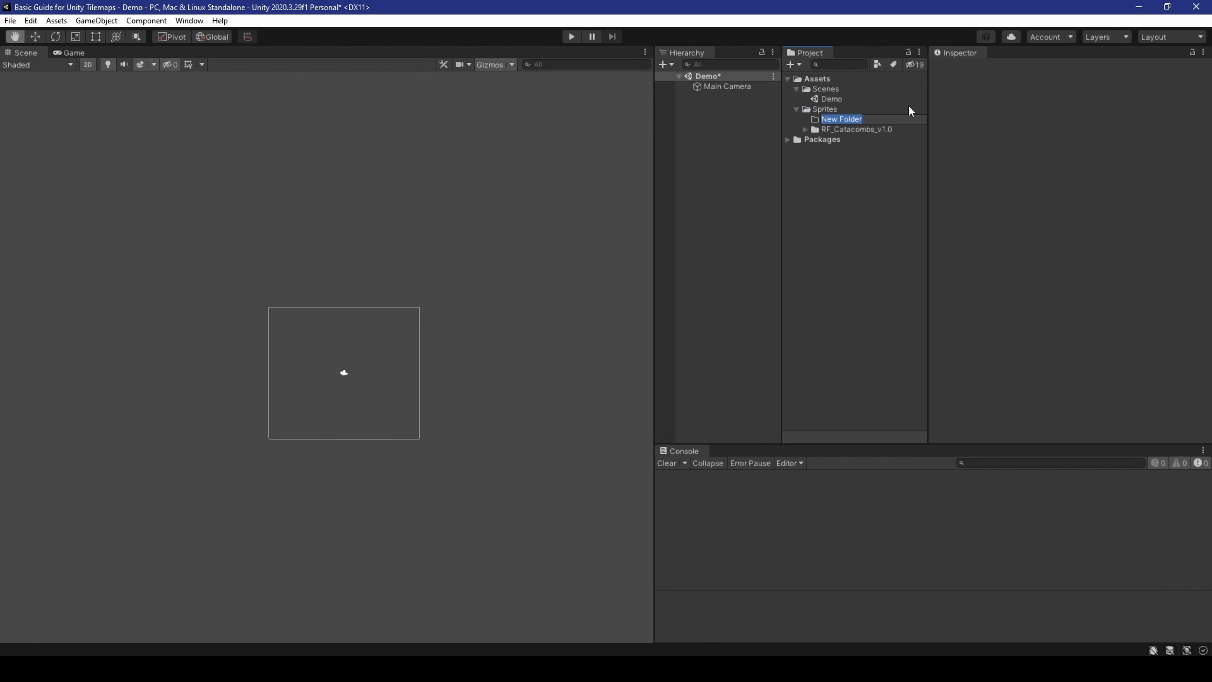
type("tS")
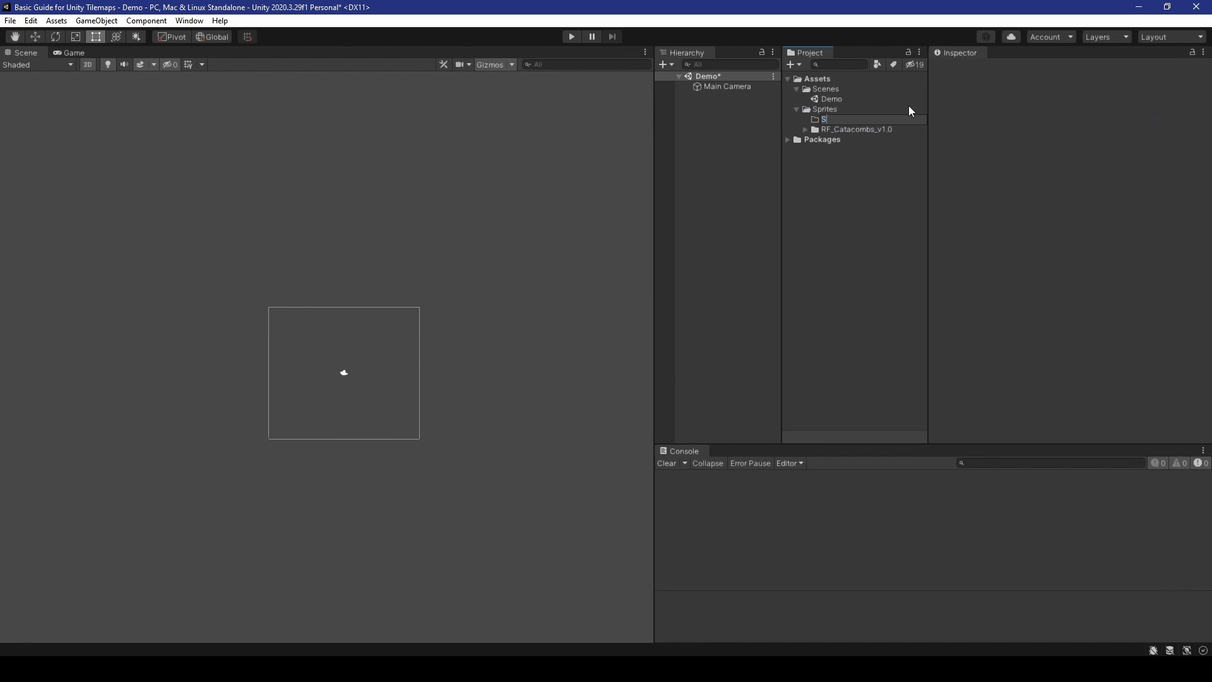
type("zak")
type("iArt")
type("_")
key("Return")
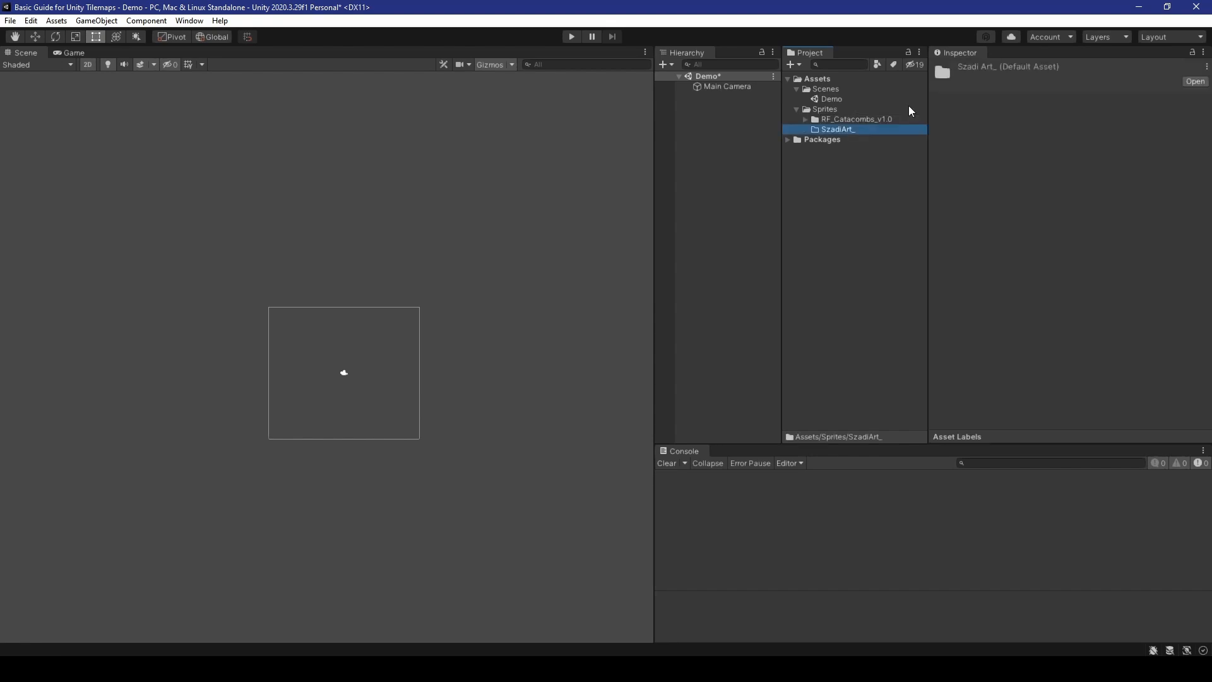
- Move the RF_Catacombs_v1.0 folder into SzadiArt_ and expand it to show its contents
left_click_drag(856, 126, 847, 130)
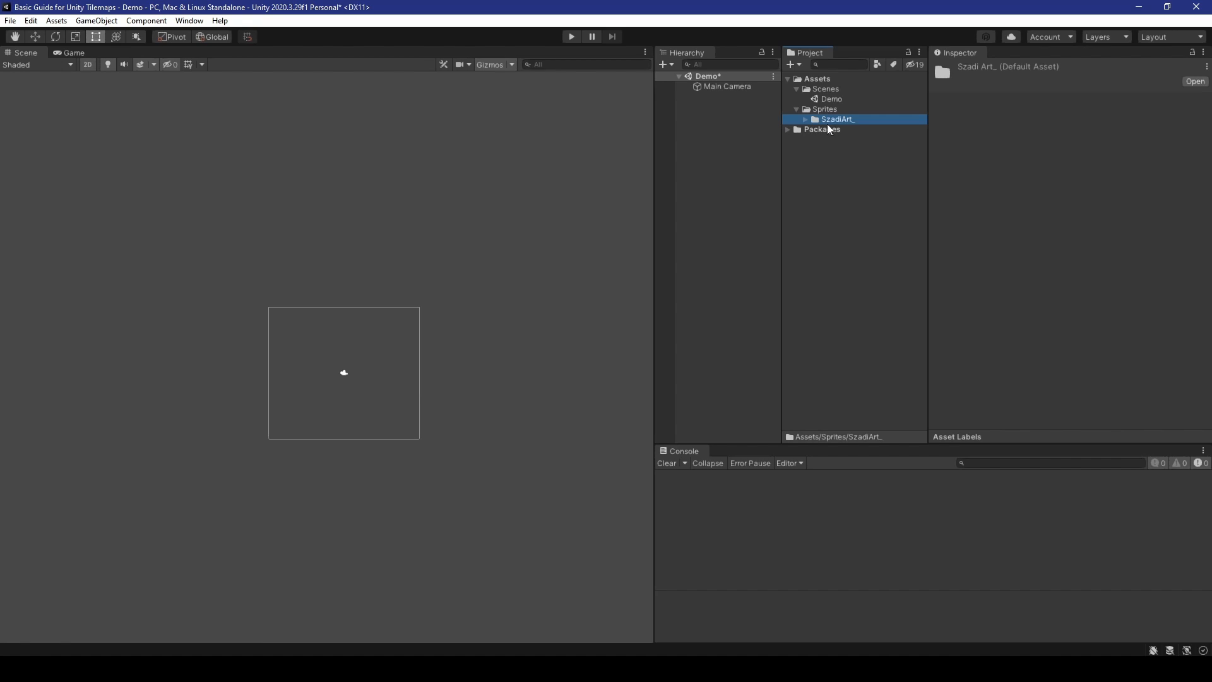
left_click(824, 125)
left_click(806, 119)
left_click(814, 129)
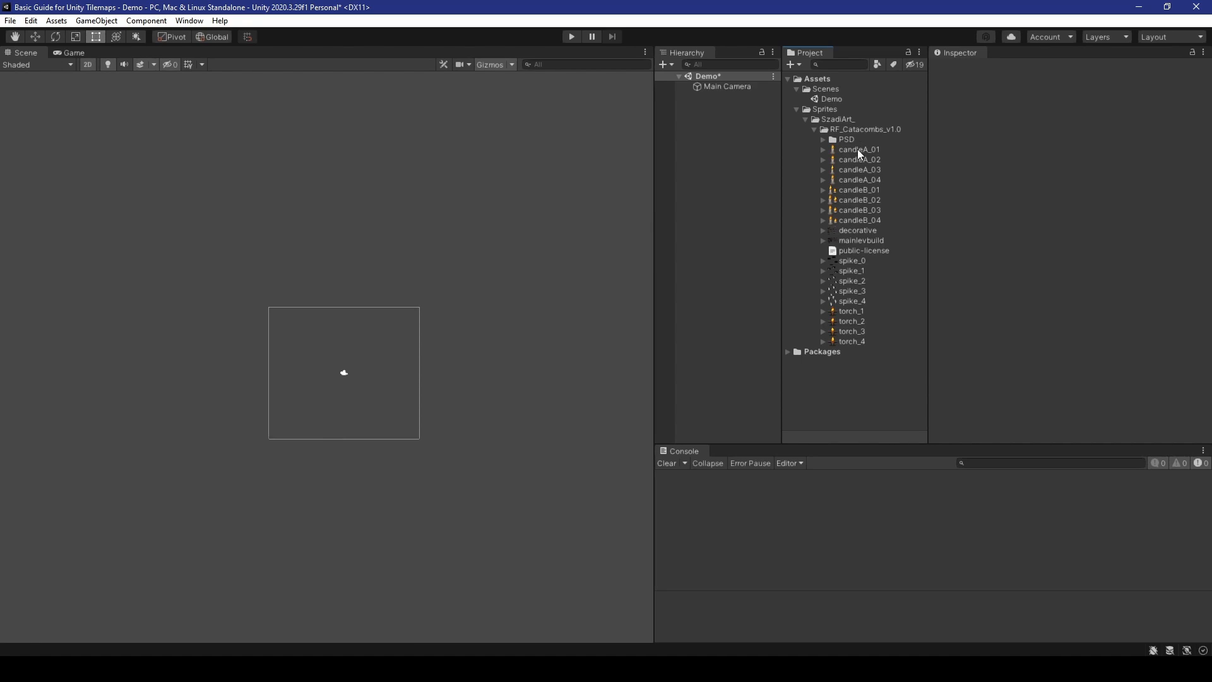
- Set all candle, spike and torch textures to 16 pixels per unit and Point (no filter), leaving out decorative, mainlevbuild and public-license
left_click(843, 149)
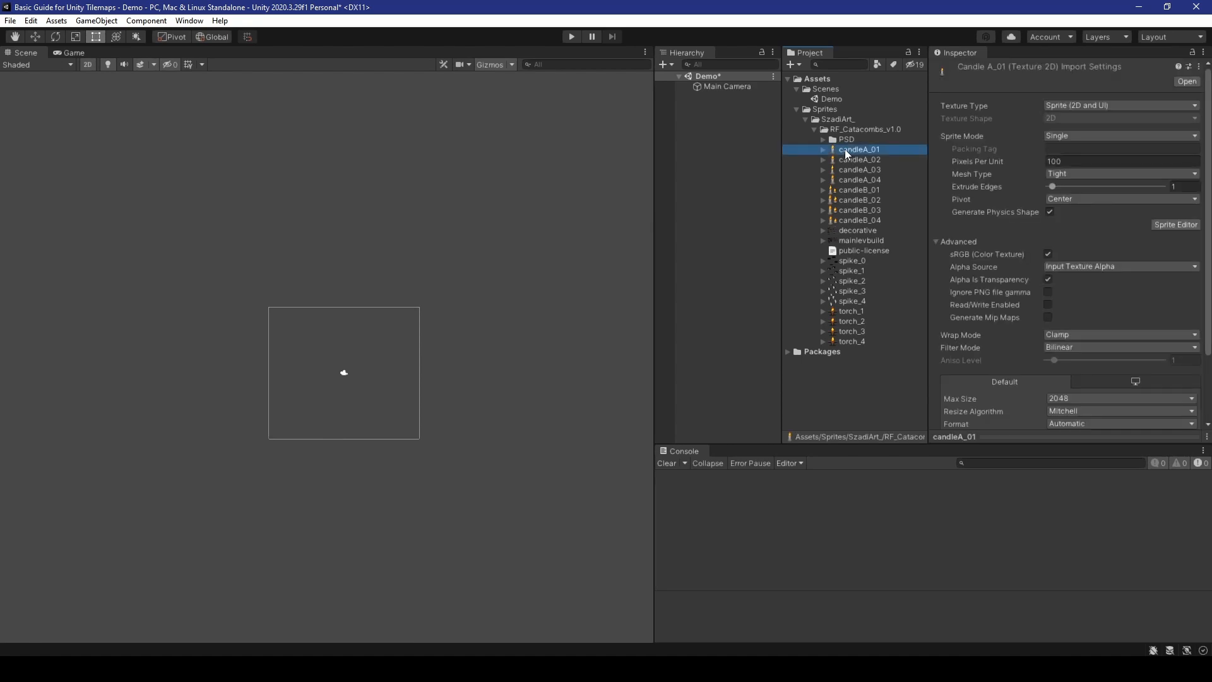
left_click(859, 341, "shift")
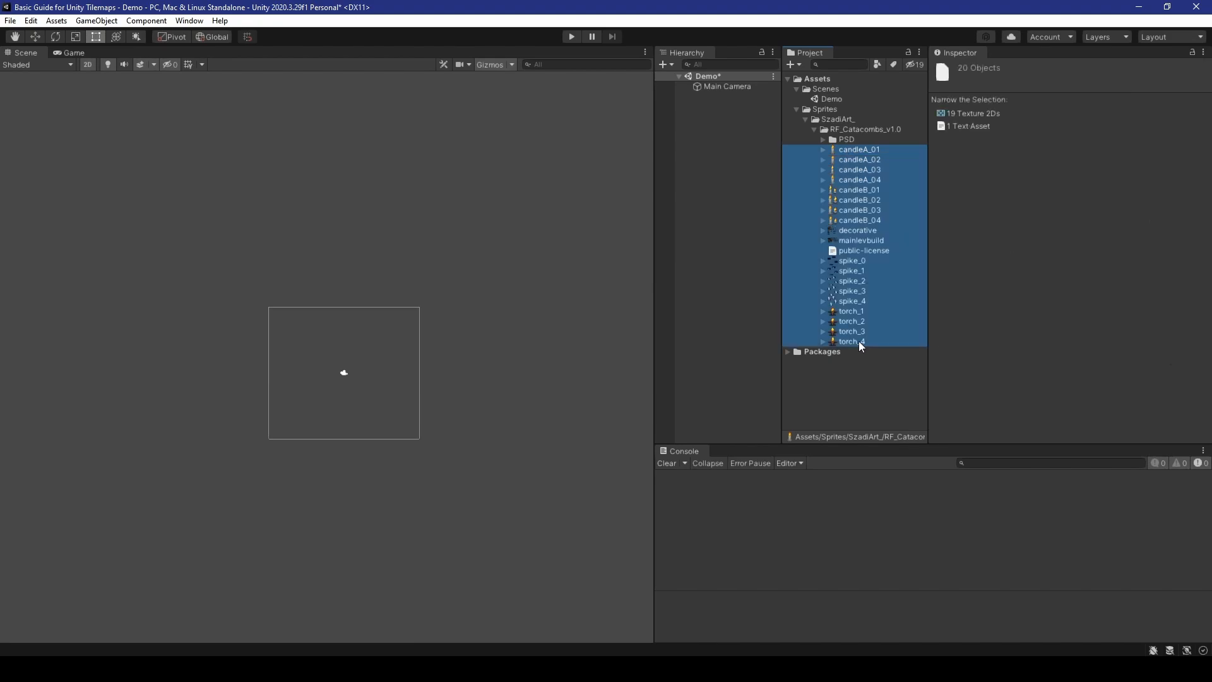
left_click(856, 252, "ctrl")
left_click(852, 241, "ctrl")
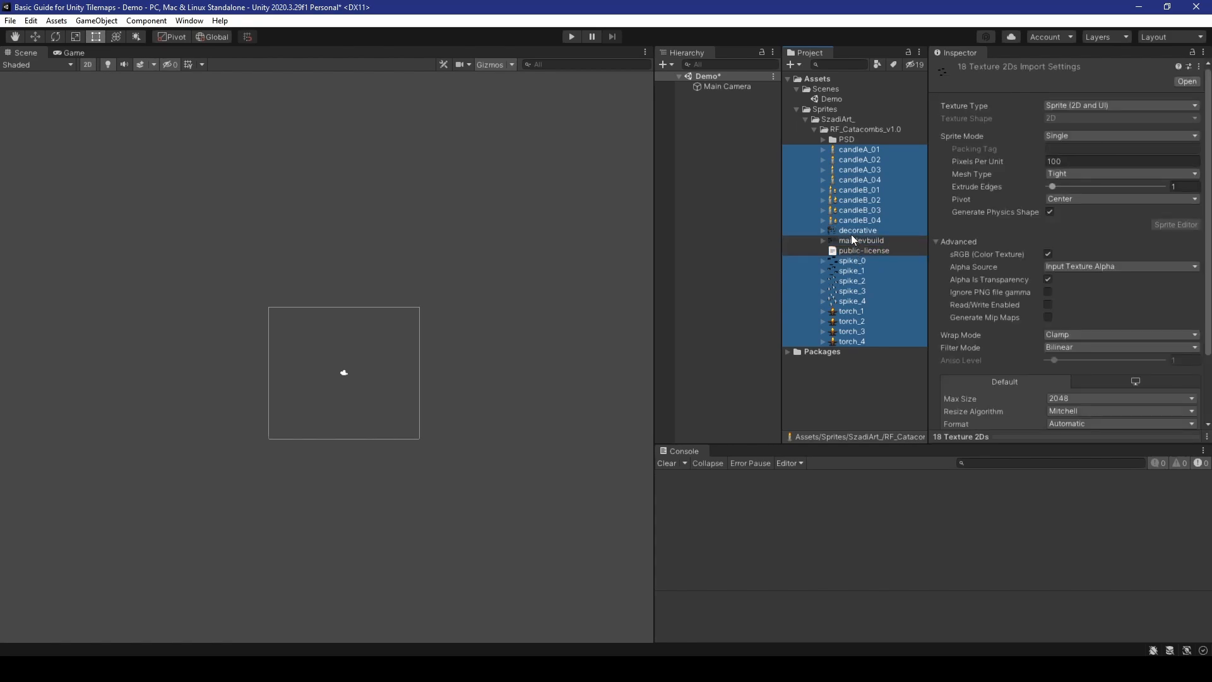
left_click(850, 231, "ctrl")
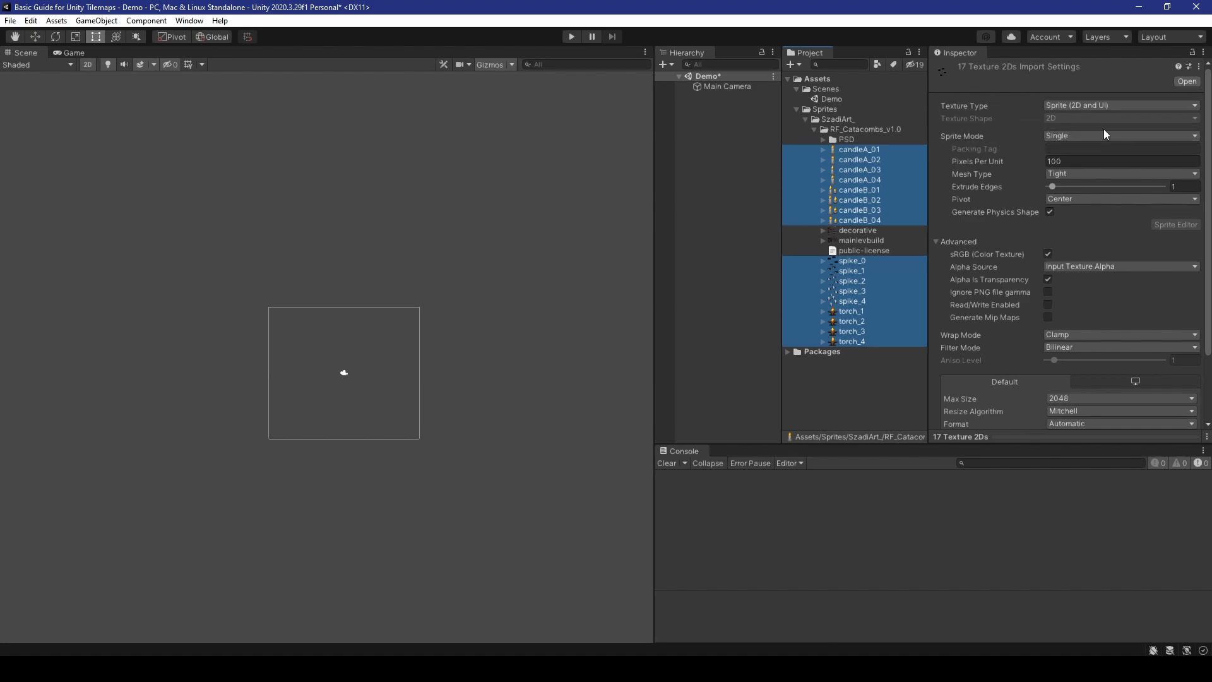
left_click(1055, 162)
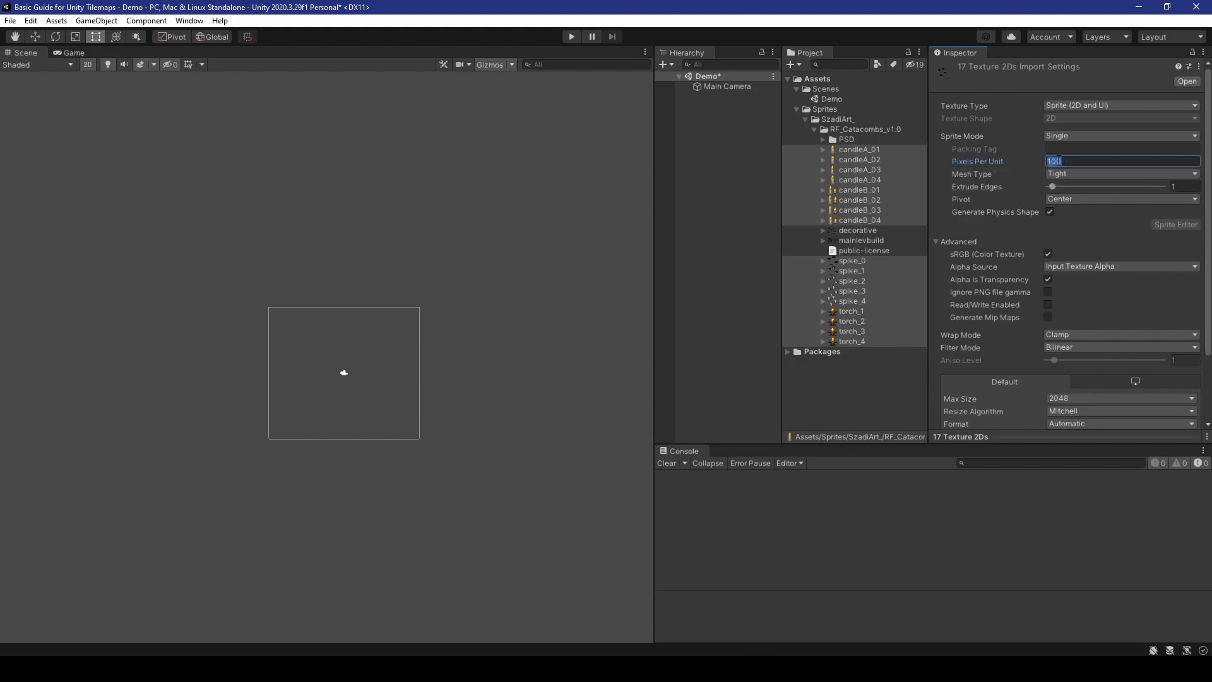
type("16")
left_click(1063, 348)
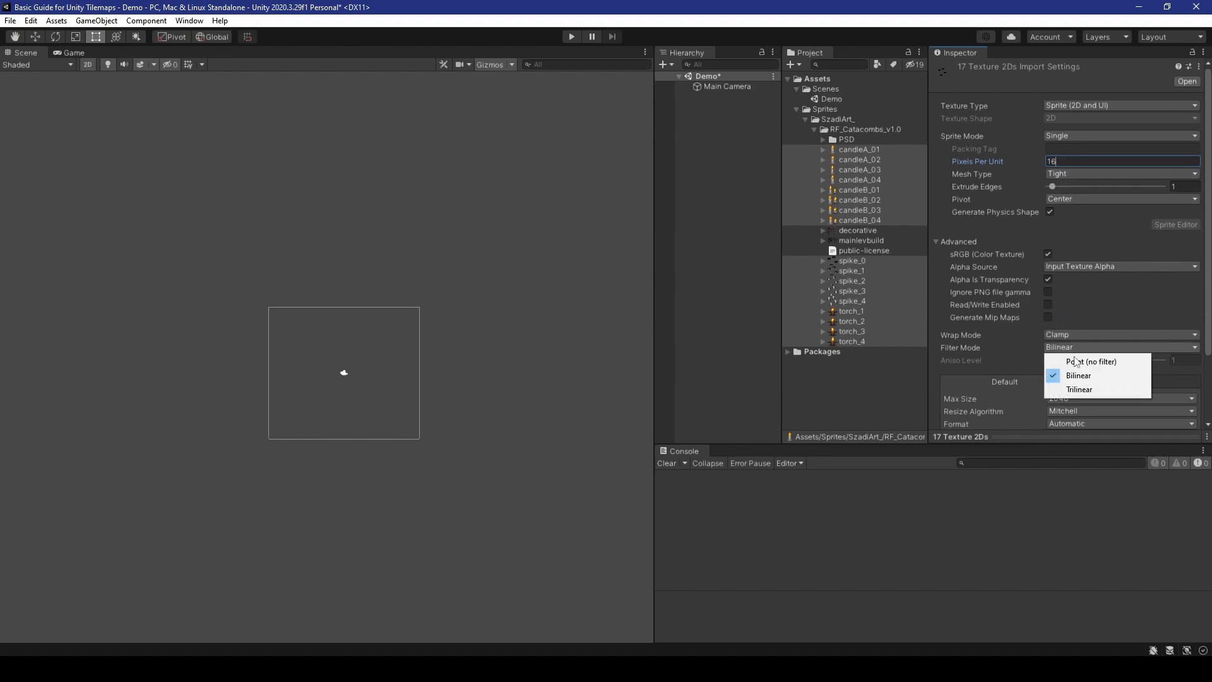
left_click(1078, 361)
- Set the selected textures' max size to 32 and apply the changed import settings
scroll(1040, 340, "down", 3)
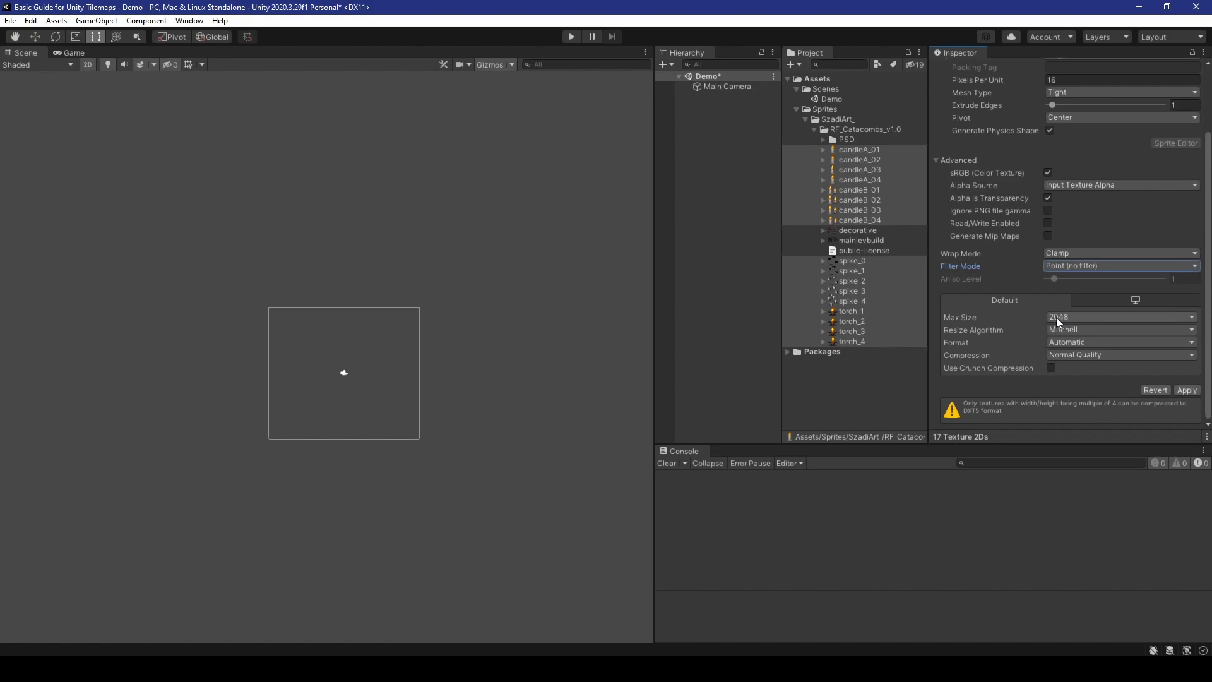
left_click(1059, 321)
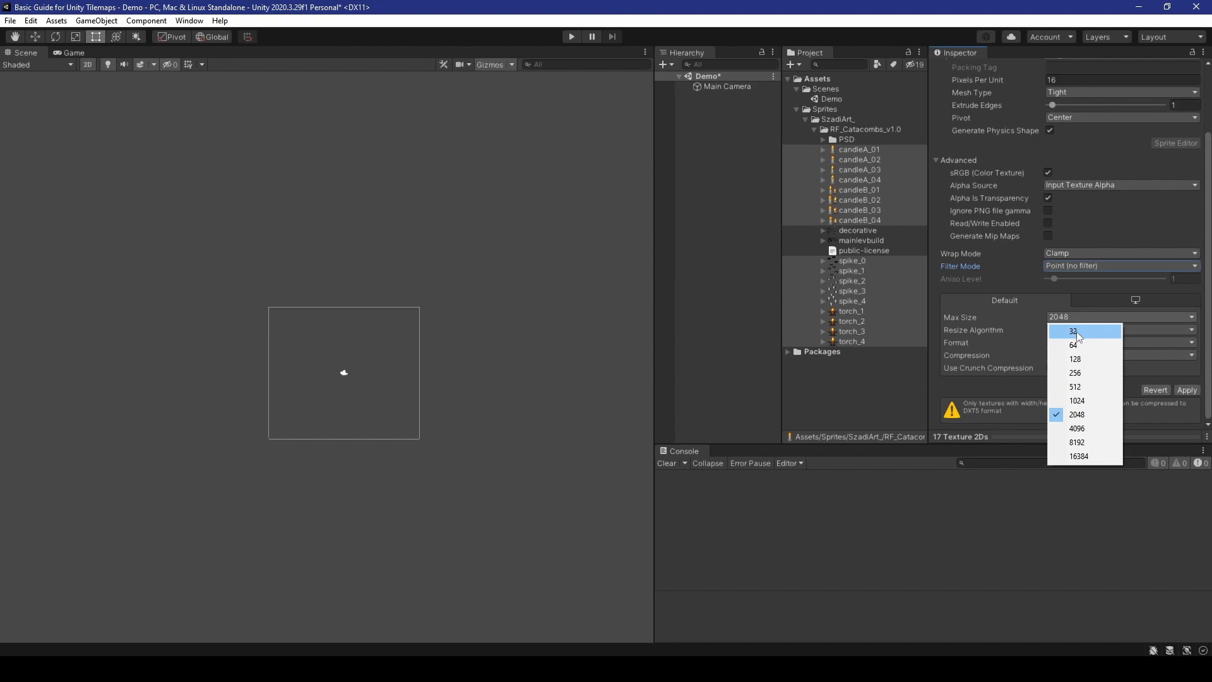
left_click(1077, 331)
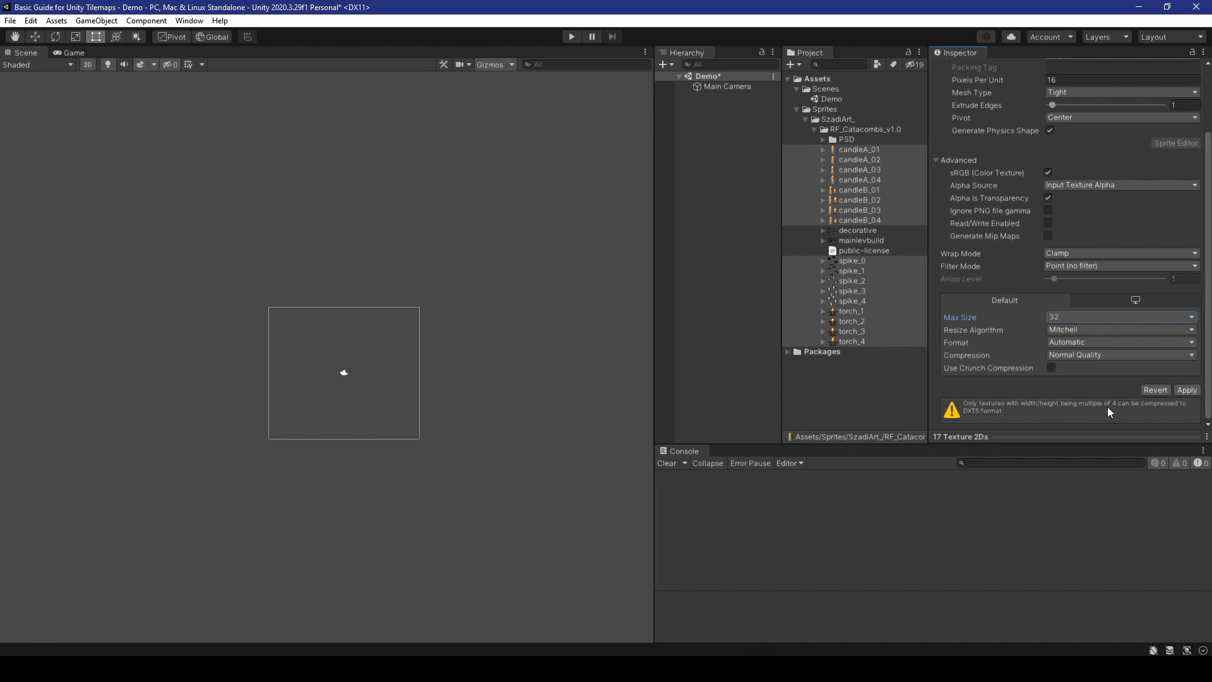
left_click(1189, 391)
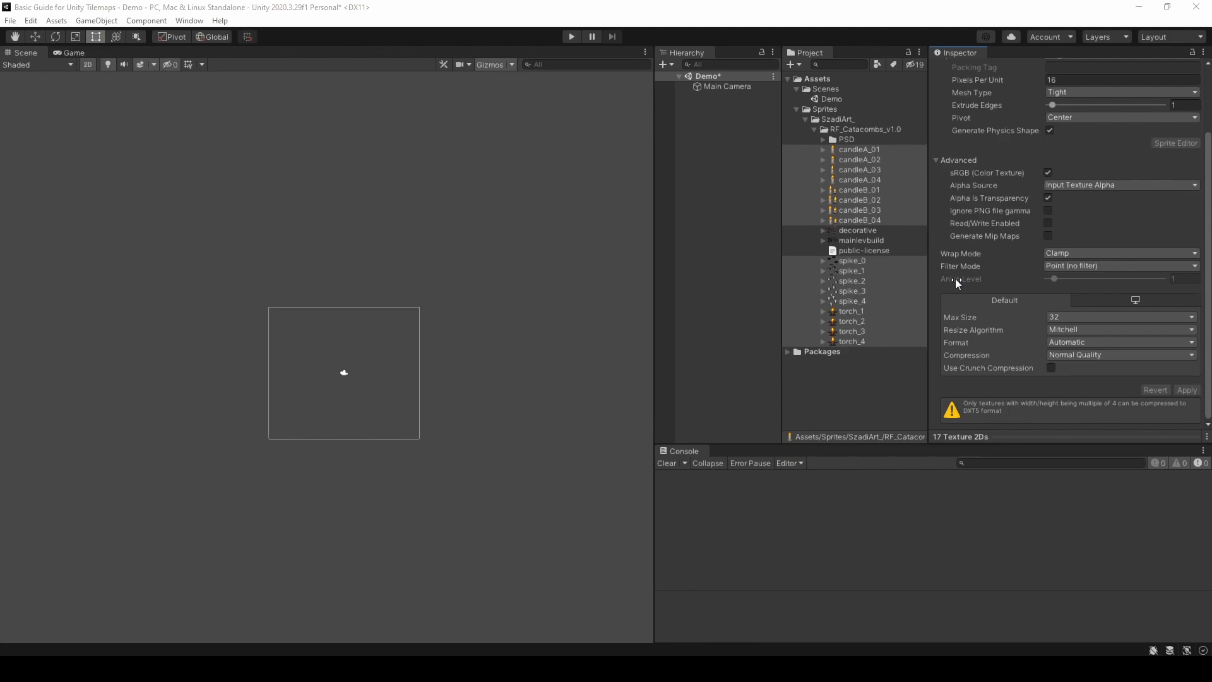
- Set the decorative and mainlevbuild textures to Multiple sprite mode, 16 pixels per unit and Point (no filter), and apply the import settings
left_click(869, 230)
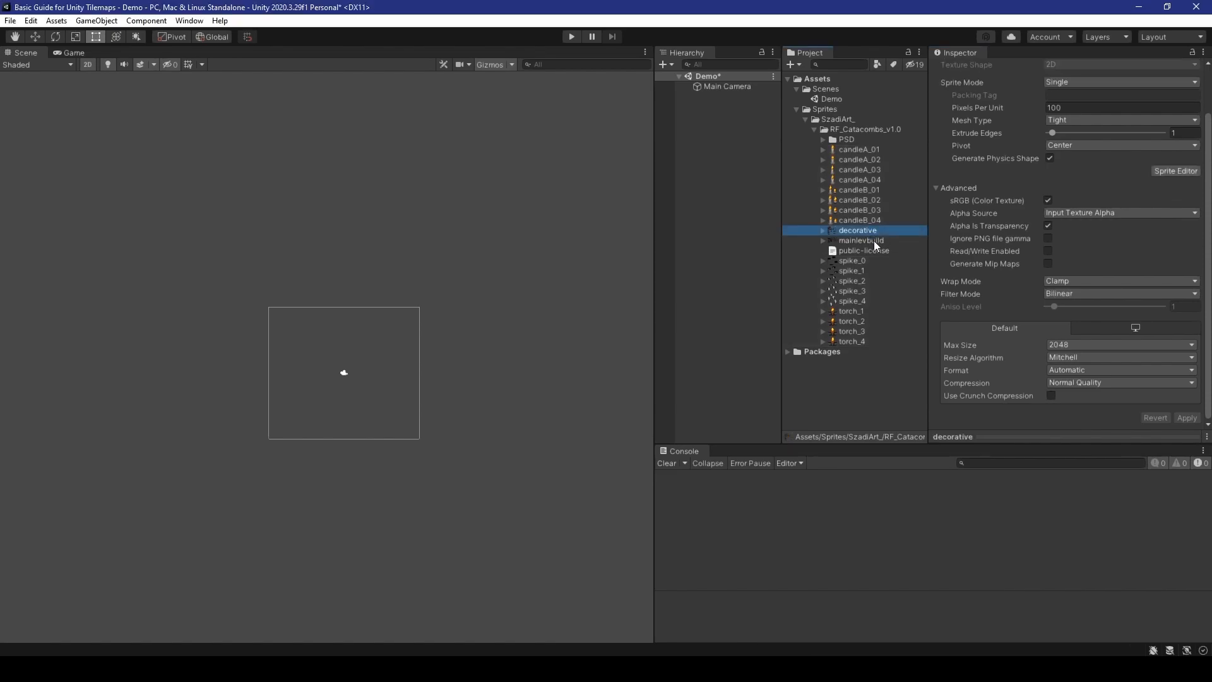
left_click(875, 241, "shift")
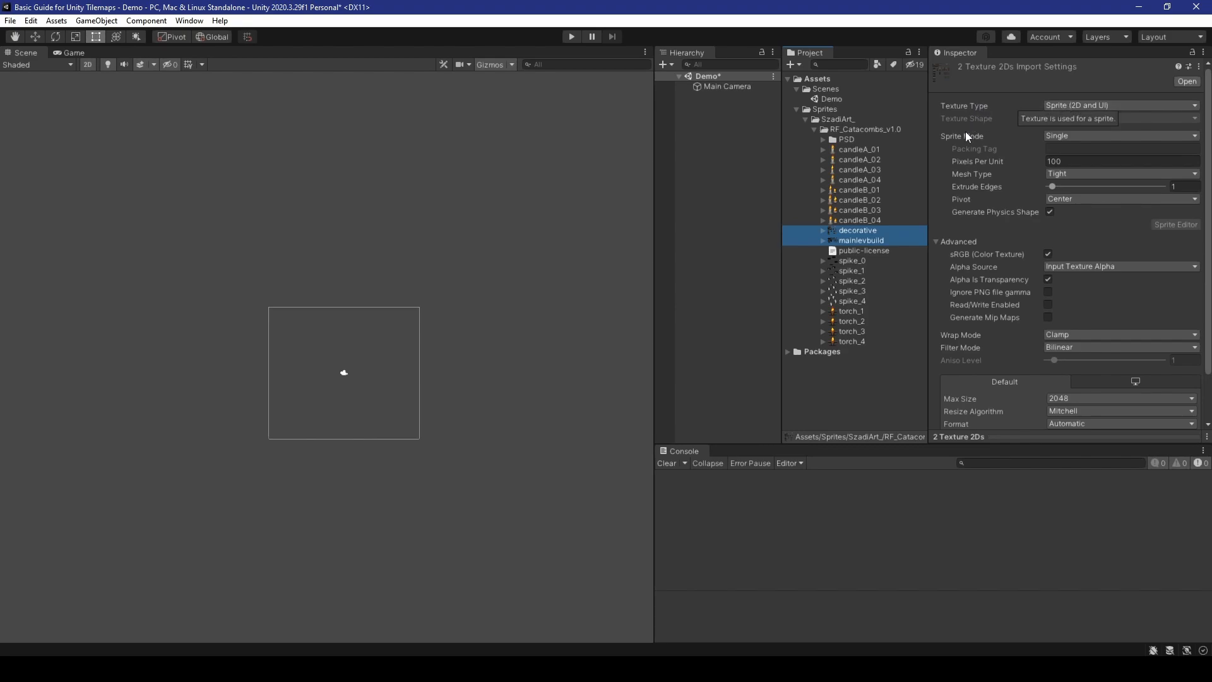
left_click(1079, 136)
left_click(1087, 165)
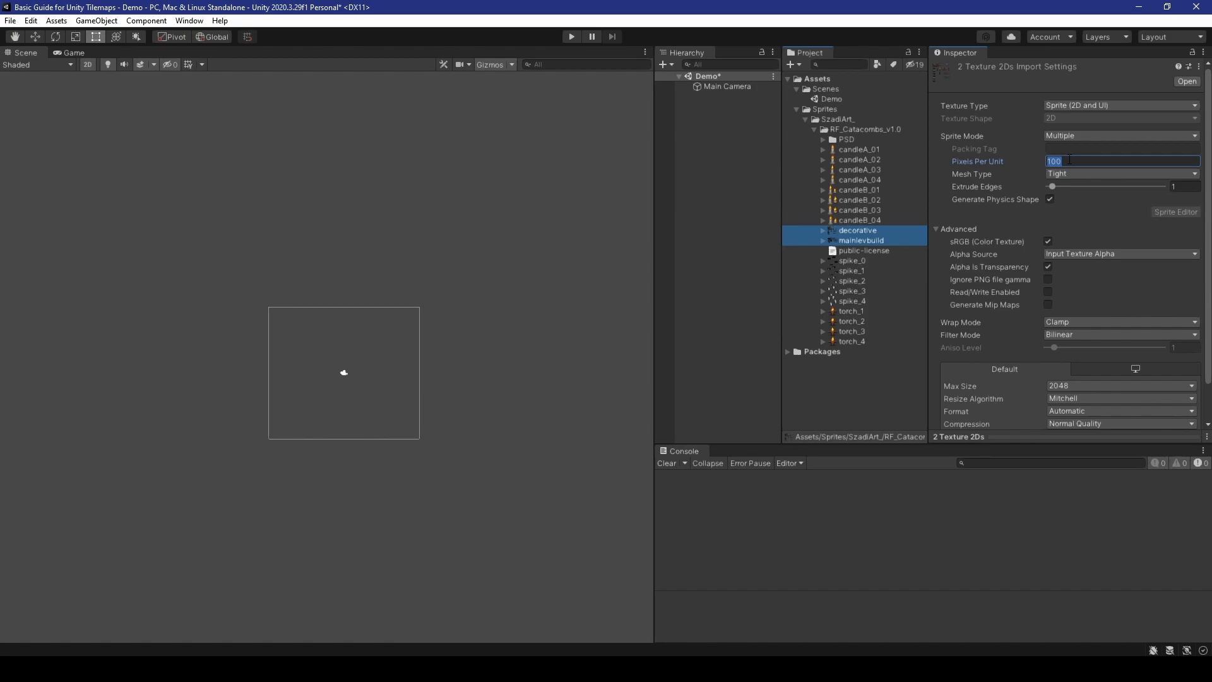
type("16")
scroll(1085, 149, "down", 2)
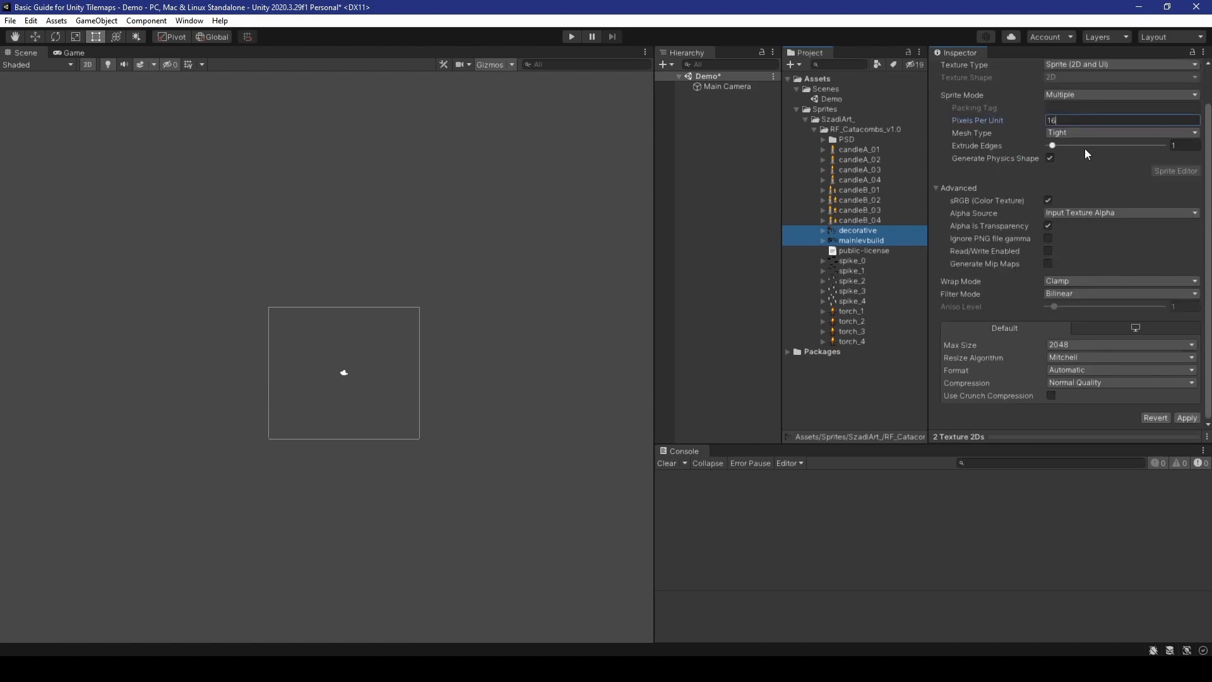
left_click(1062, 294)
left_click(1091, 309)
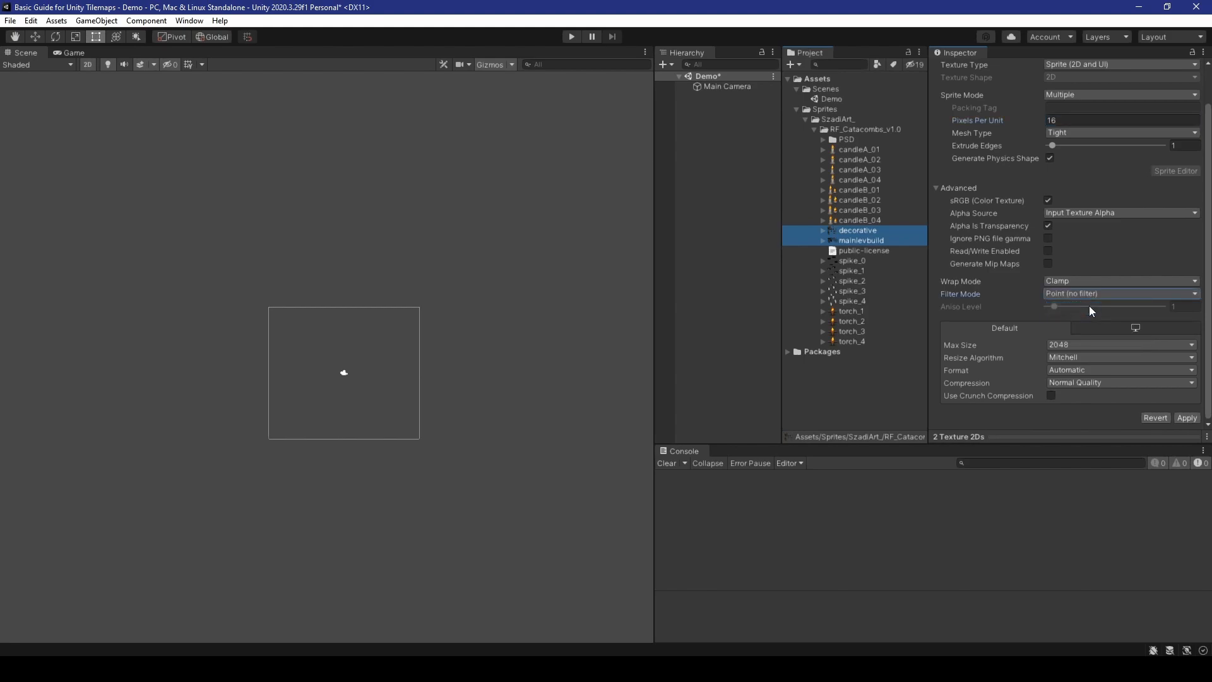
left_click(1187, 418)
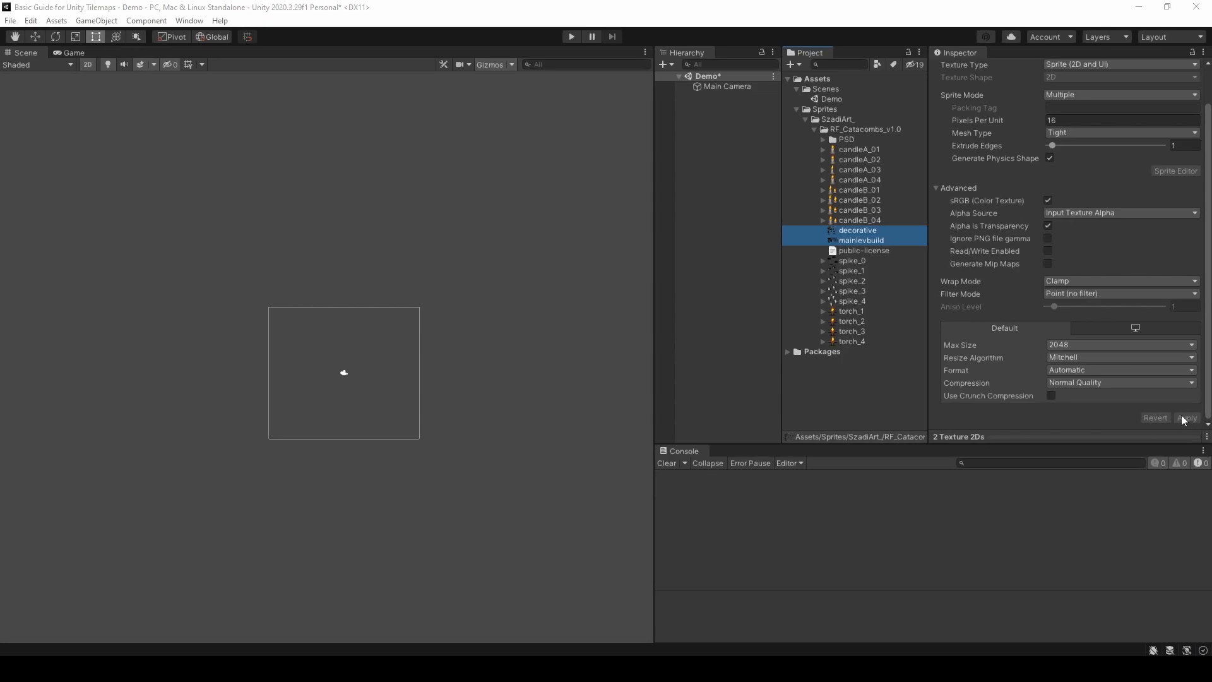
- Slice the decorative texture in the Sprite Editor using Grid By Cell Size with a pixel size of 16 by 16
left_click(862, 229)
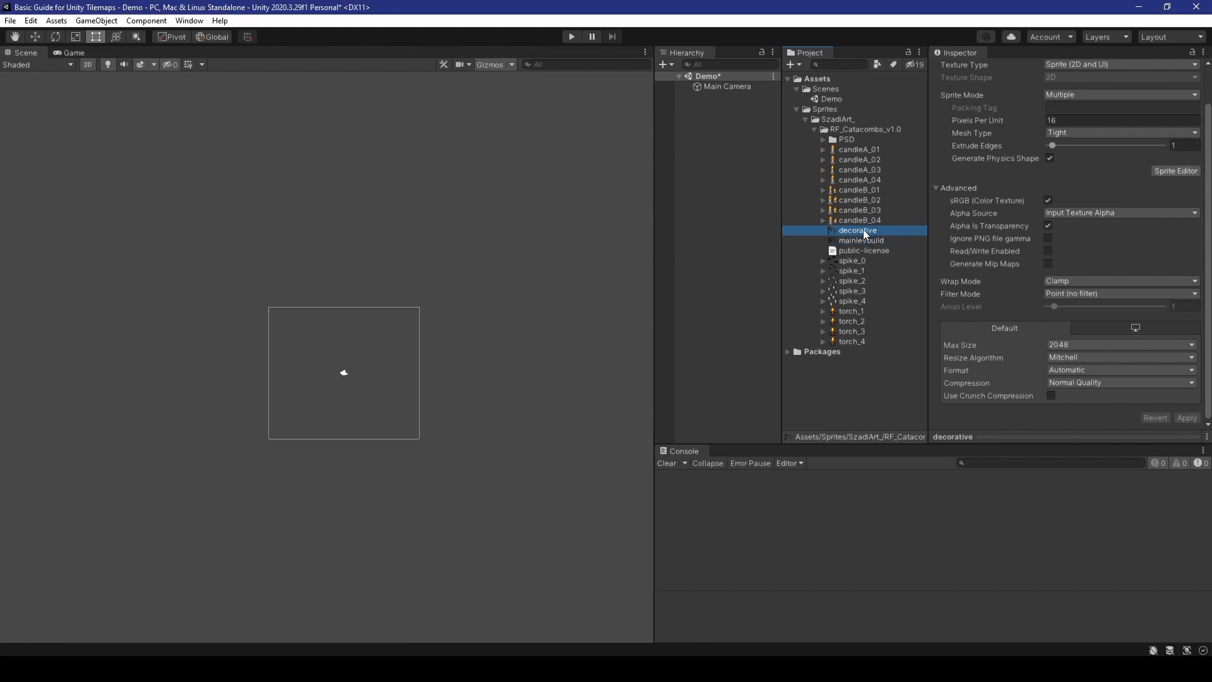
left_click(1176, 172)
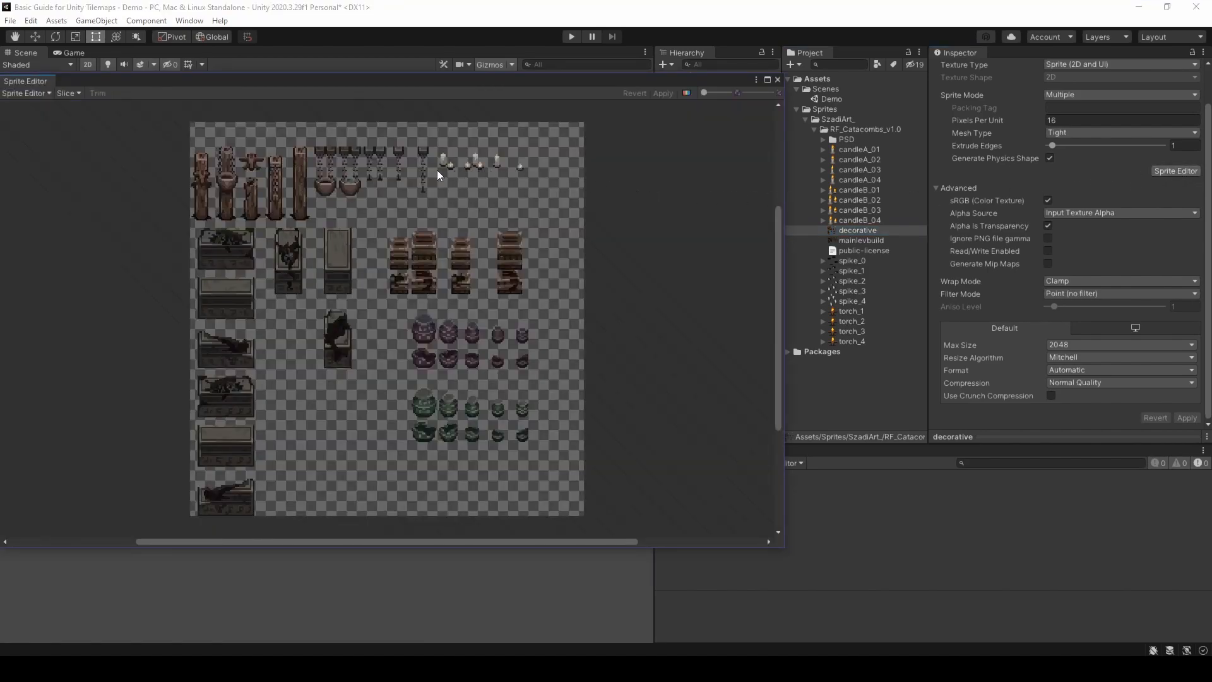
left_click(74, 93)
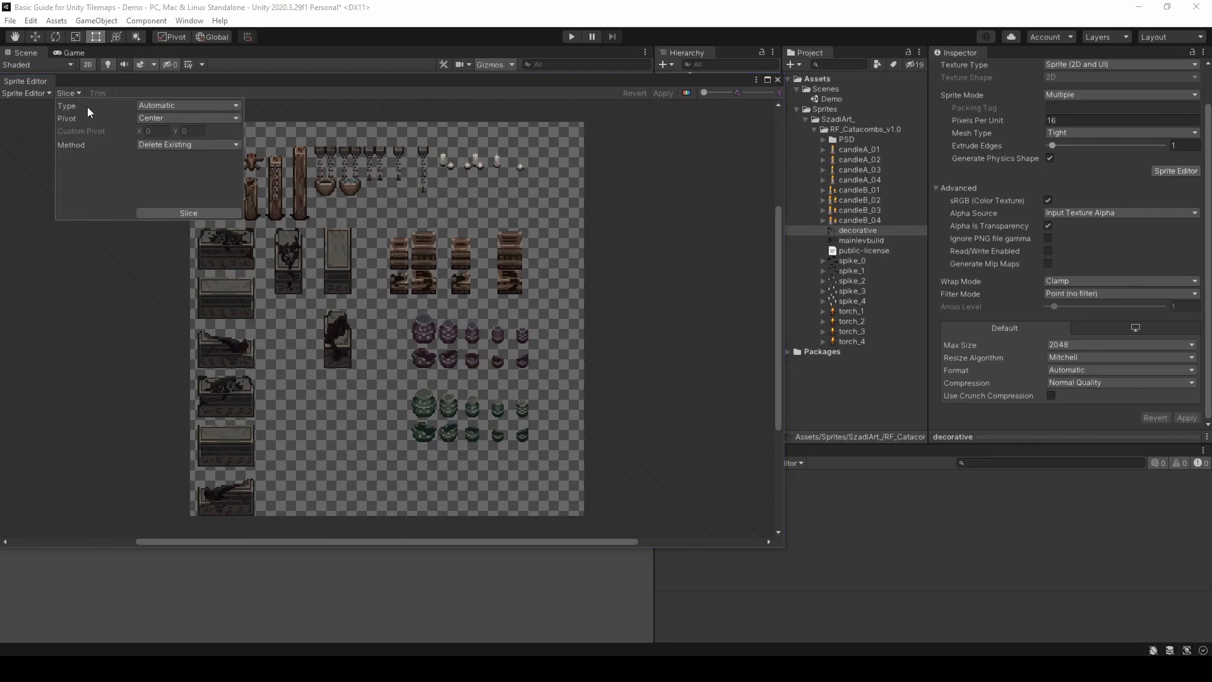
left_click(156, 104)
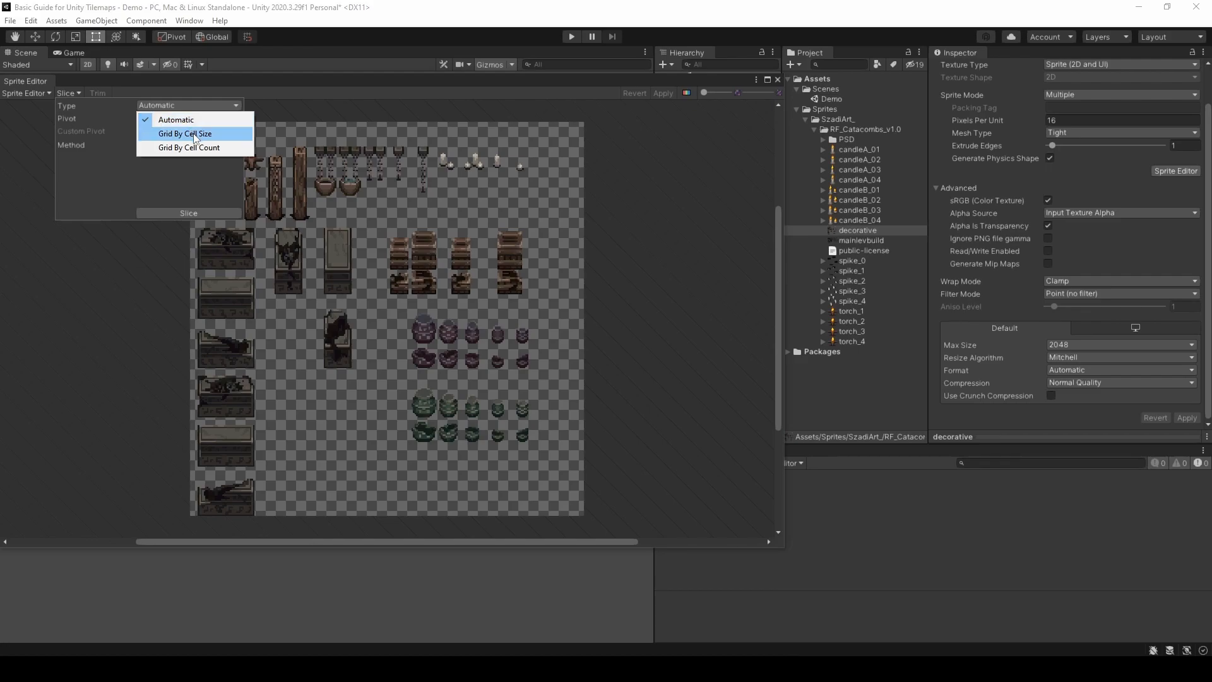
left_click(195, 135)
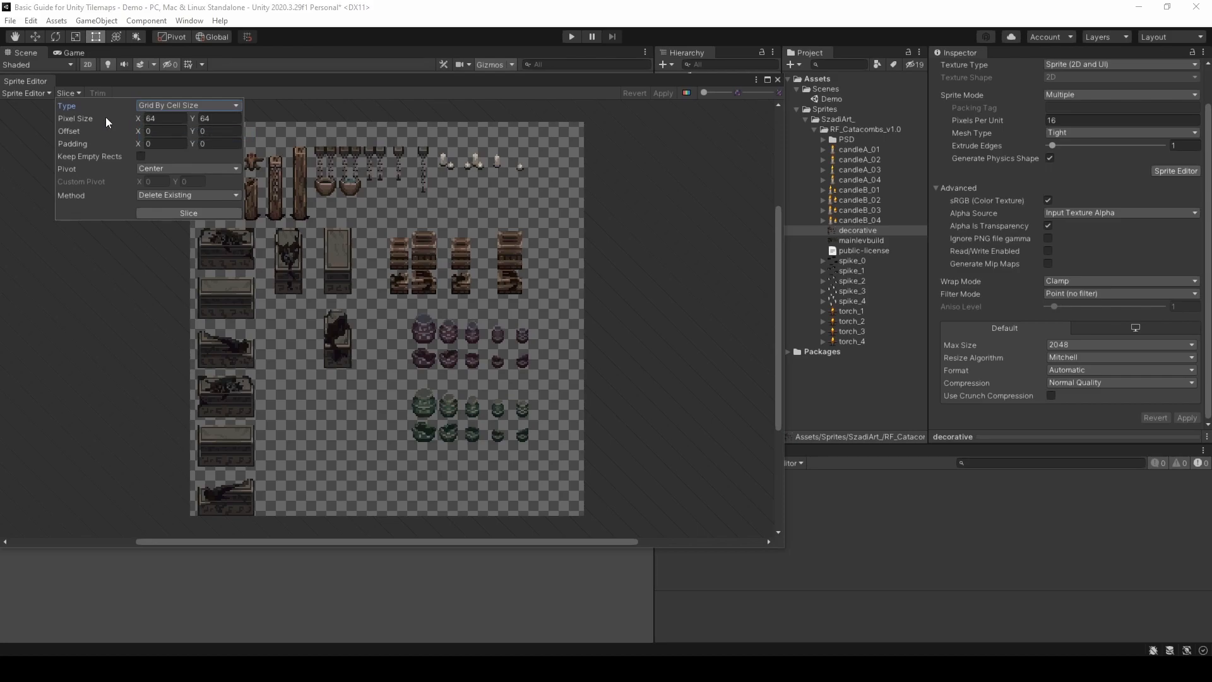
left_click(160, 120)
type("16")
key("Tab")
type("16")
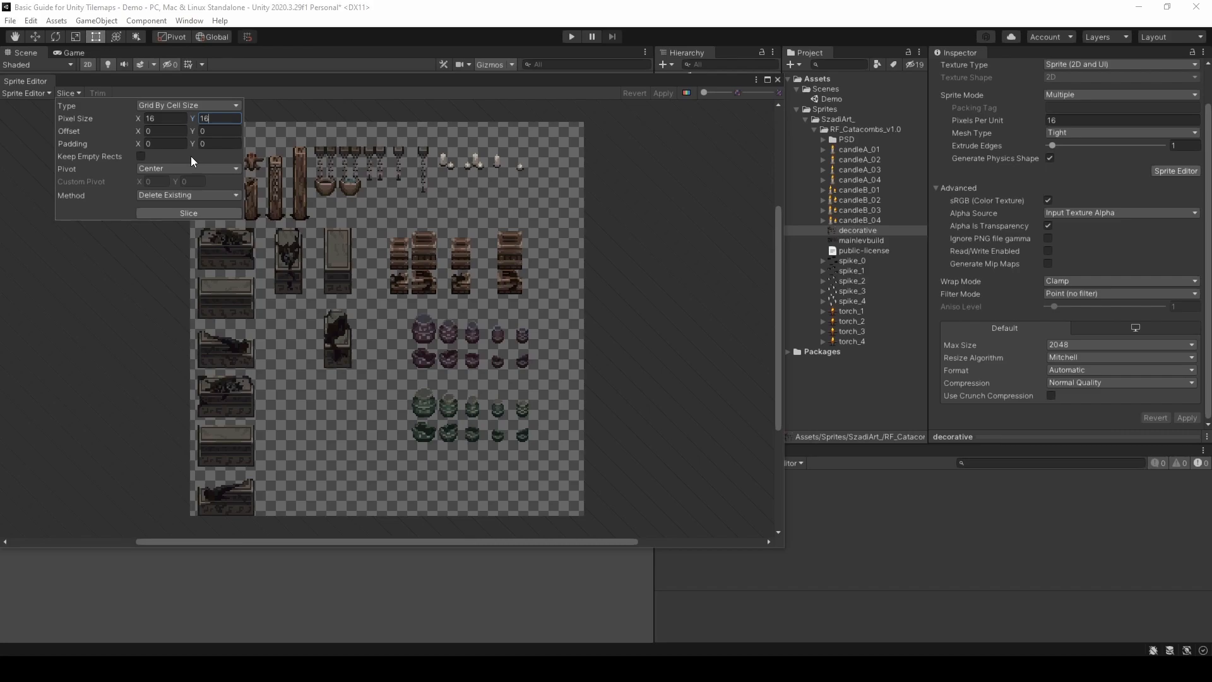
left_click(200, 214)
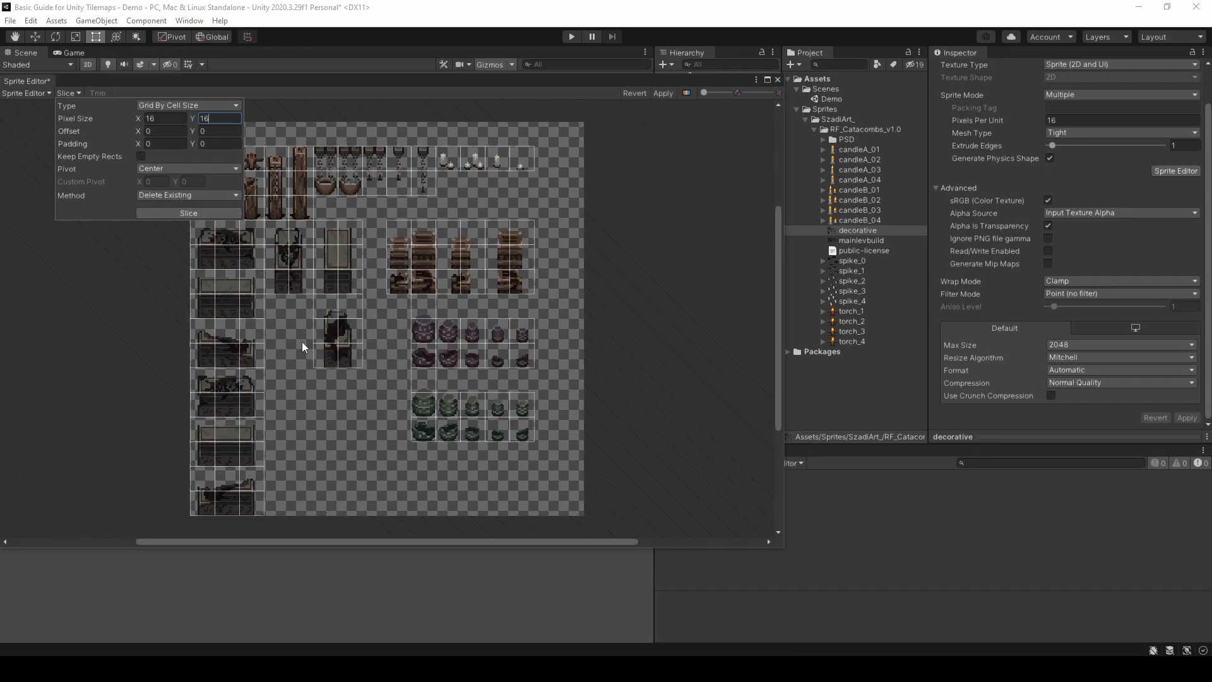
left_click(644, 164)
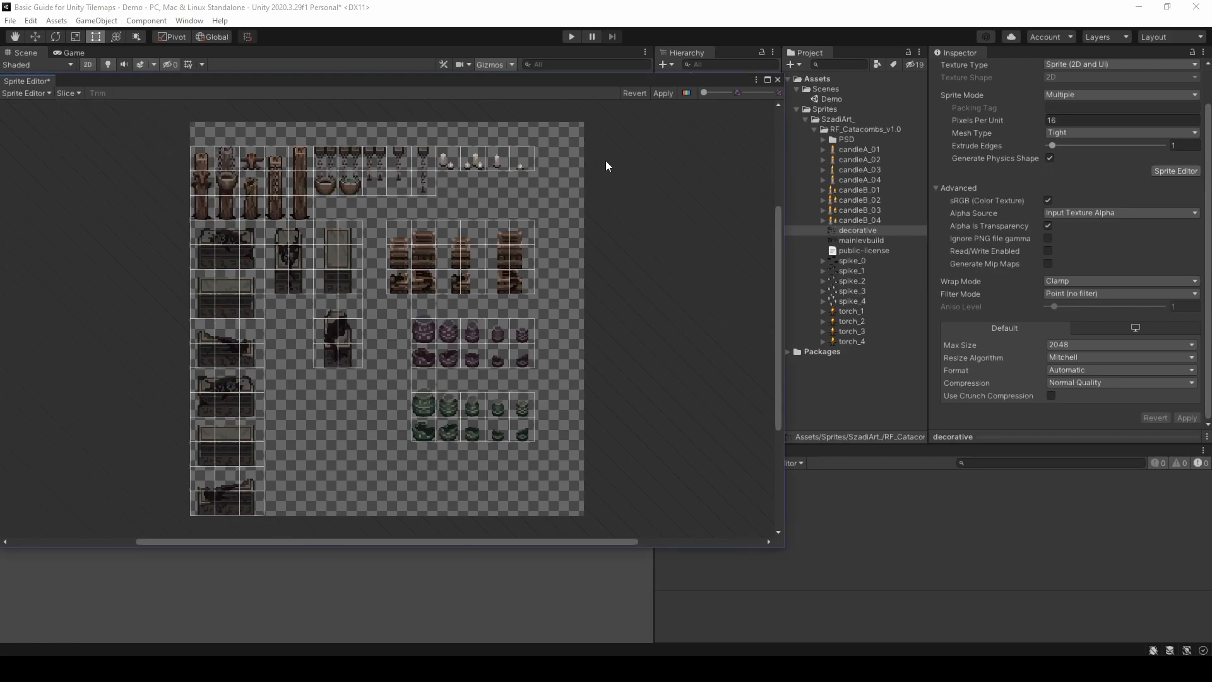
- Check the small slice at the end of the decorative sheet's first row, apply the slicing and close the Sprite Editor
left_click(525, 167)
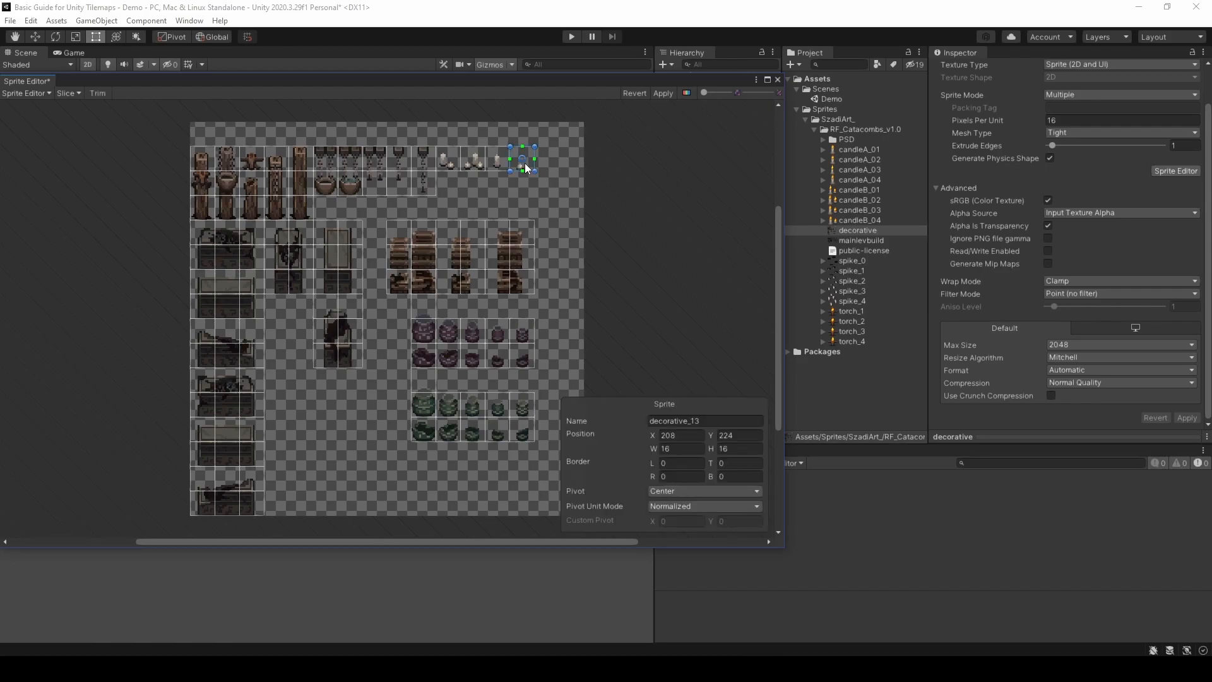
left_click(663, 94)
left_click(778, 80)
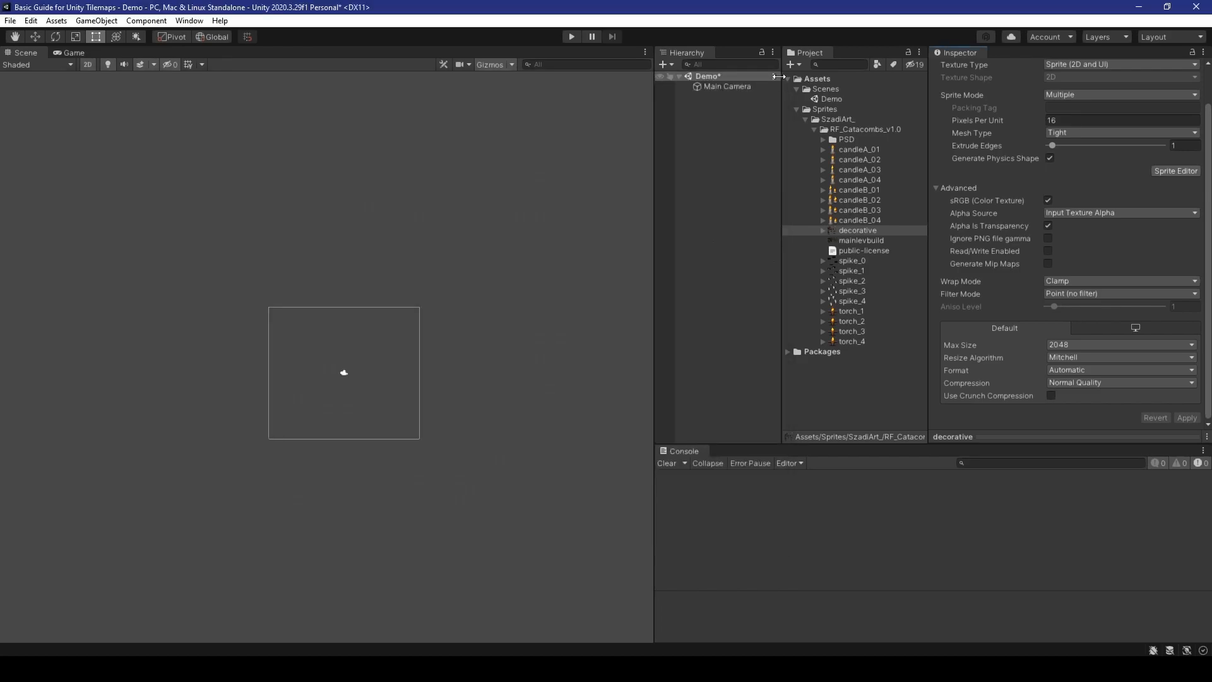
- Slice the mainlevbuild texture into grid cells, apply the slicing and close the Sprite Editor
double_click(879, 241)
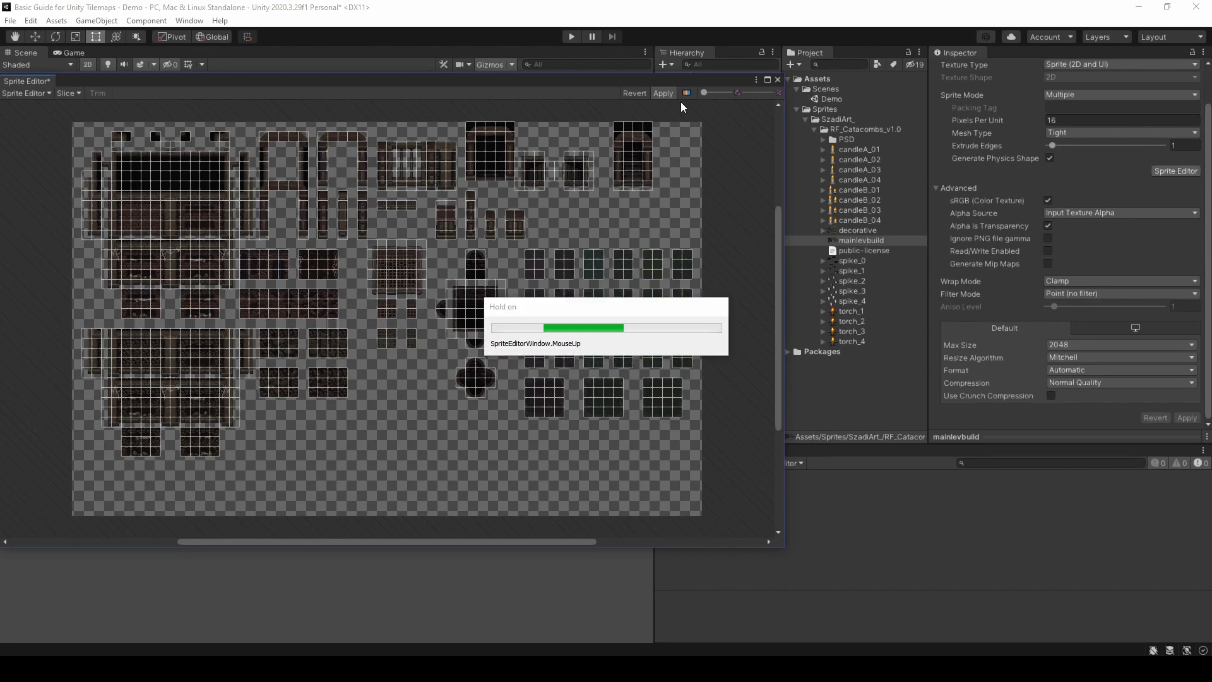
left_click(778, 79)
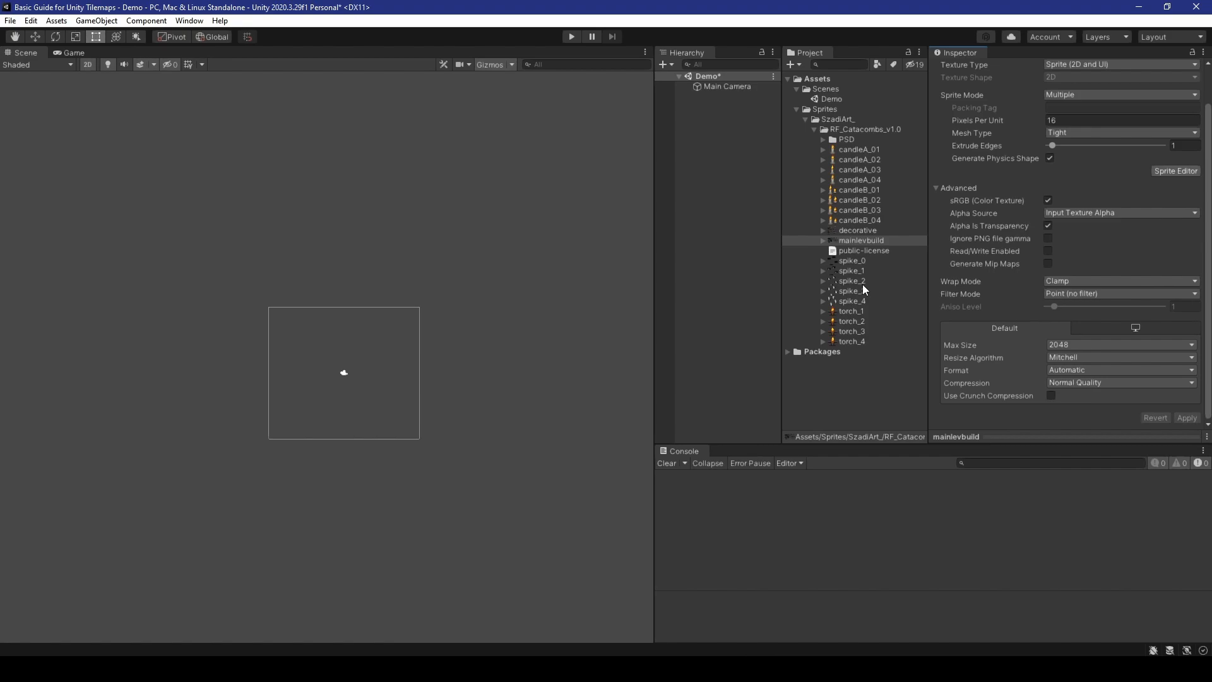
- Open the Tile Palette window and create a new rectangular palette named Catacombs with automatic cell size
left_click(189, 20)
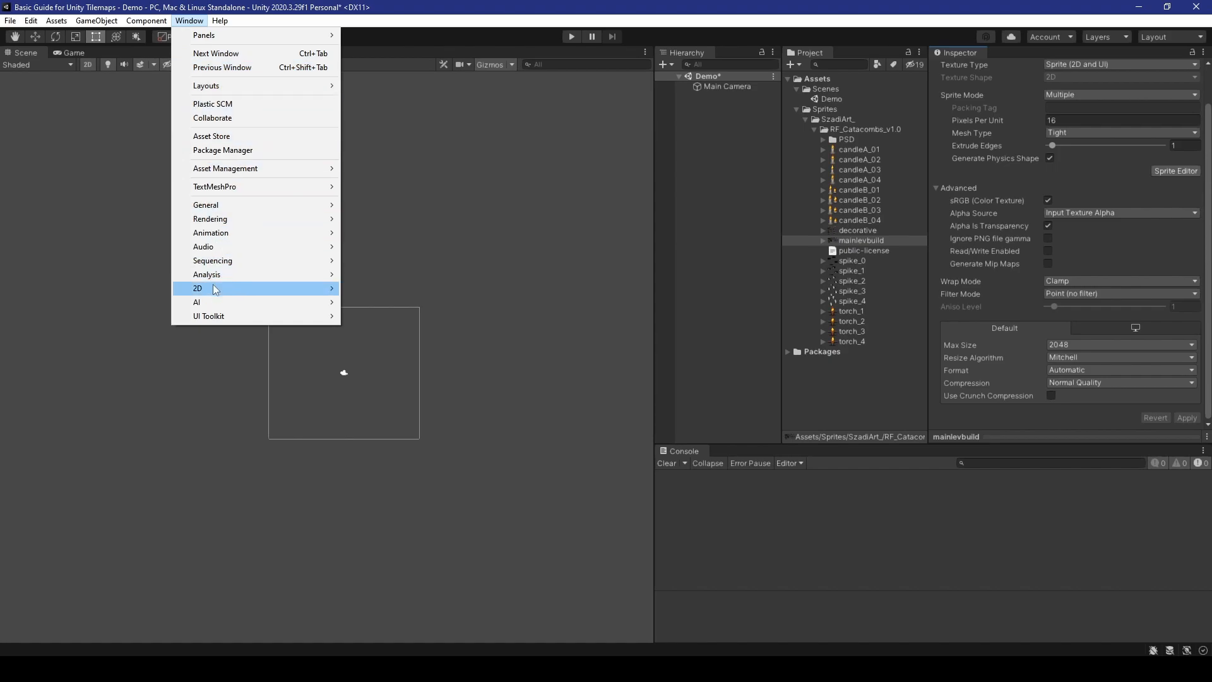
mouse_move(215, 289)
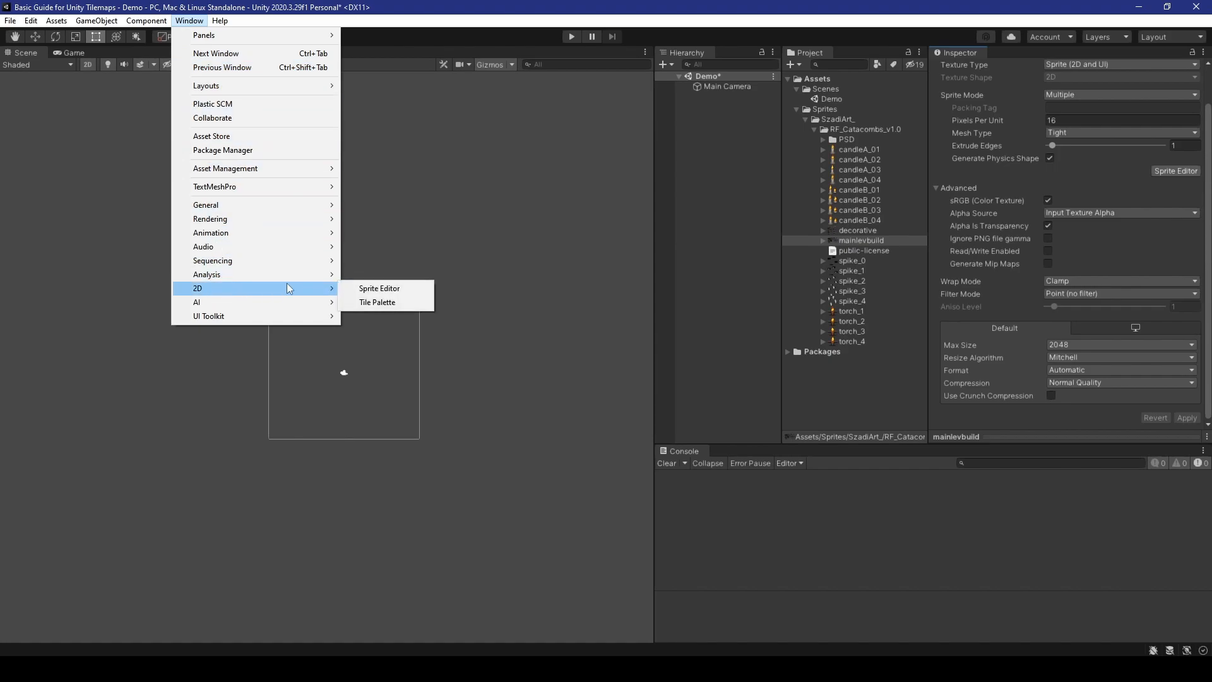
left_click(384, 306)
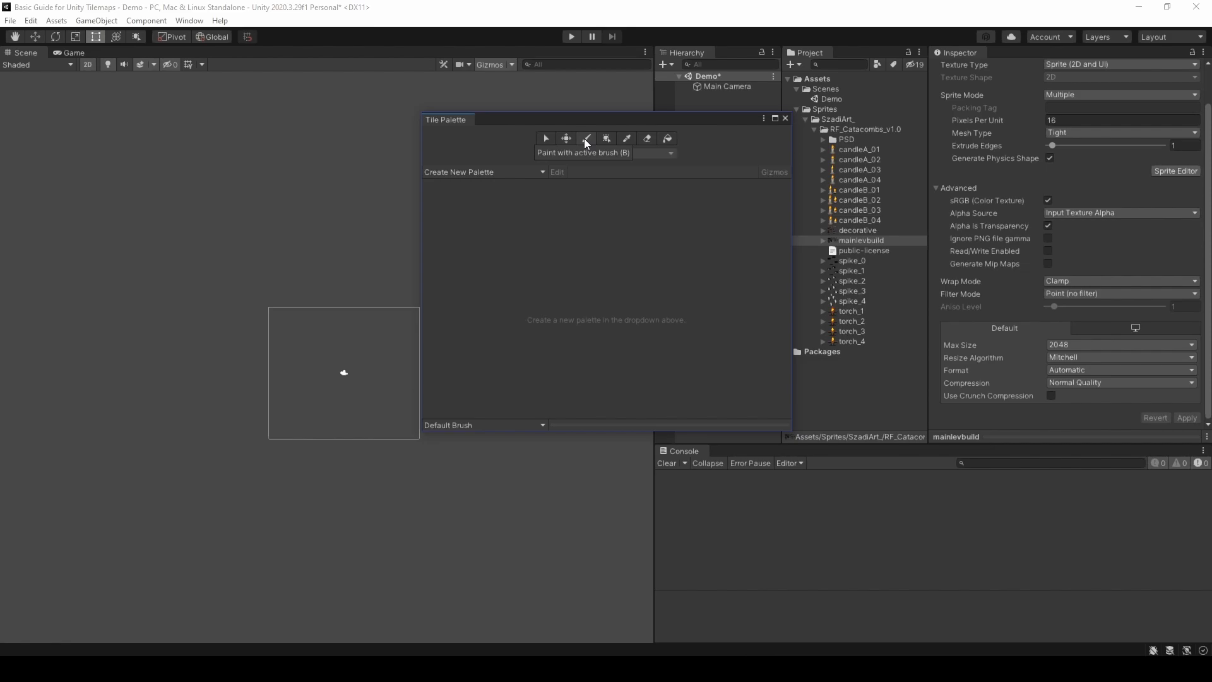
left_click(490, 173)
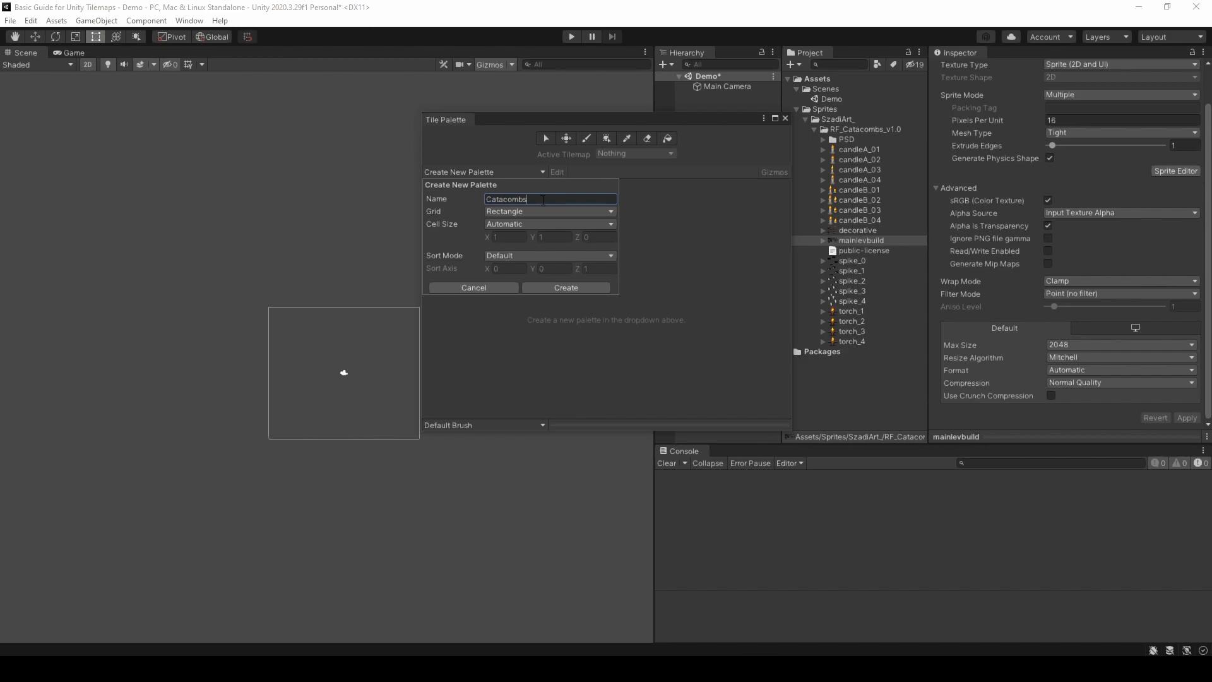
left_click(546, 287)
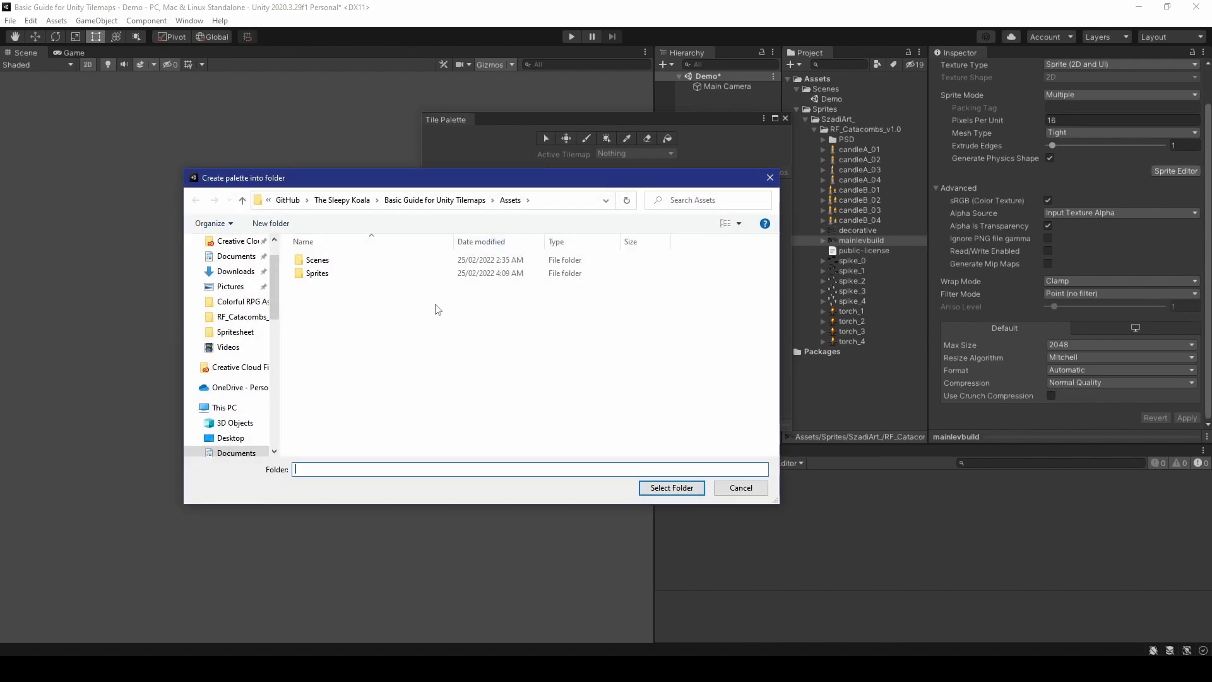
- Create a folder named Palettes inside the project's Assets folder while choosing the palette's save location
left_click(270, 223)
type("P")
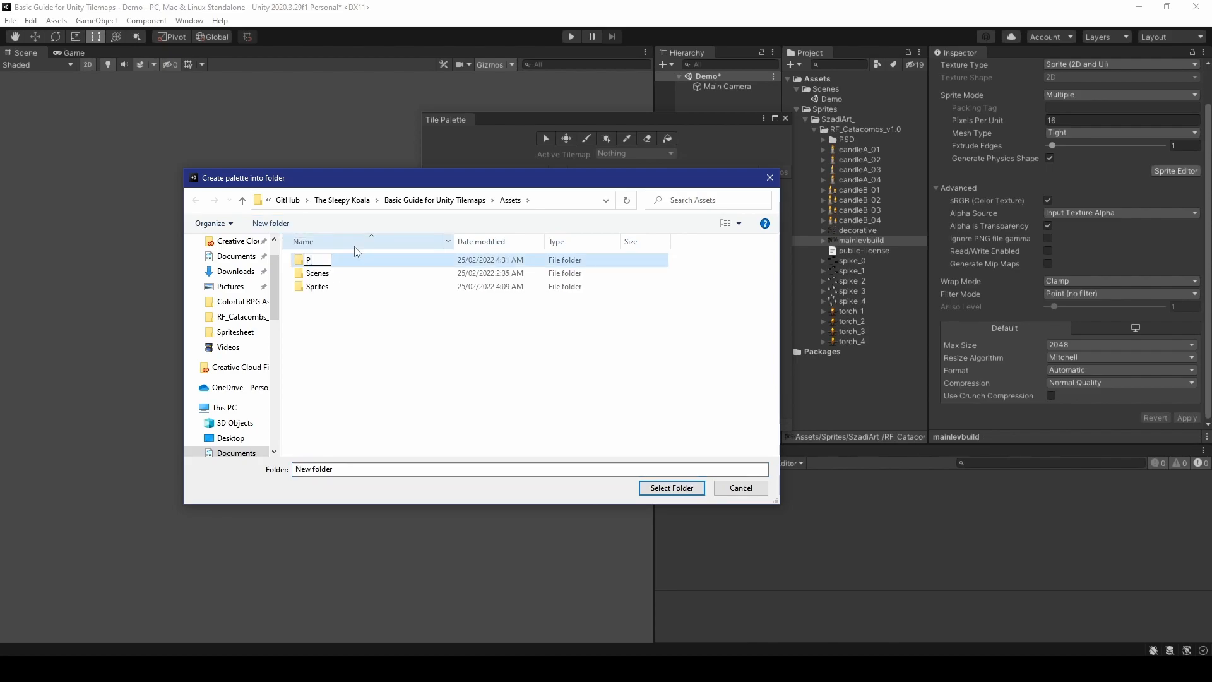
type("alettes")
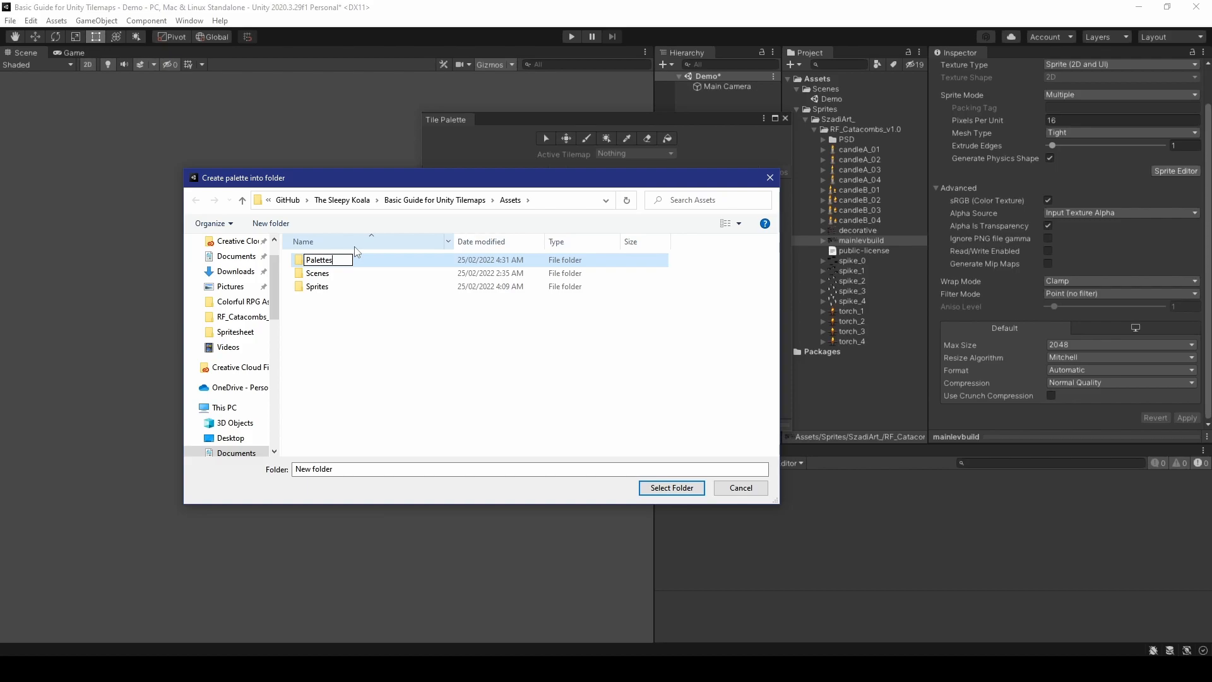
left_click(573, 331)
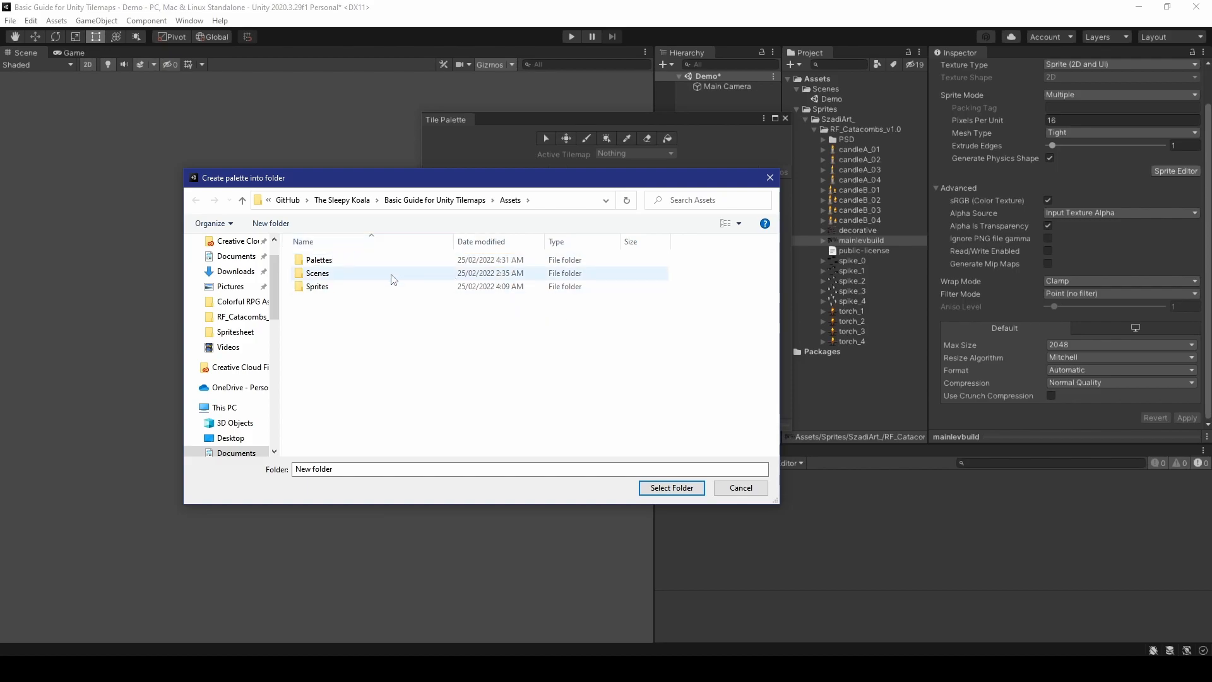
- Create a Catacombs subfolder inside Palettes and save the new tile palette in it
double_click(357, 262)
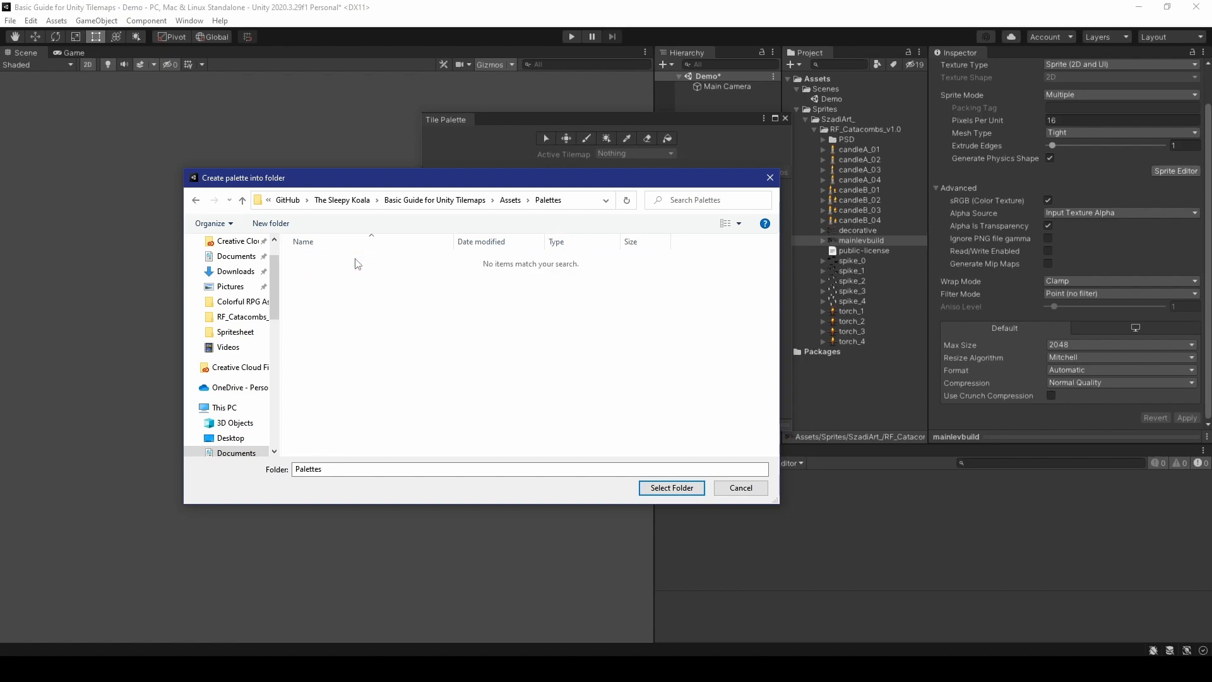
left_click(271, 223)
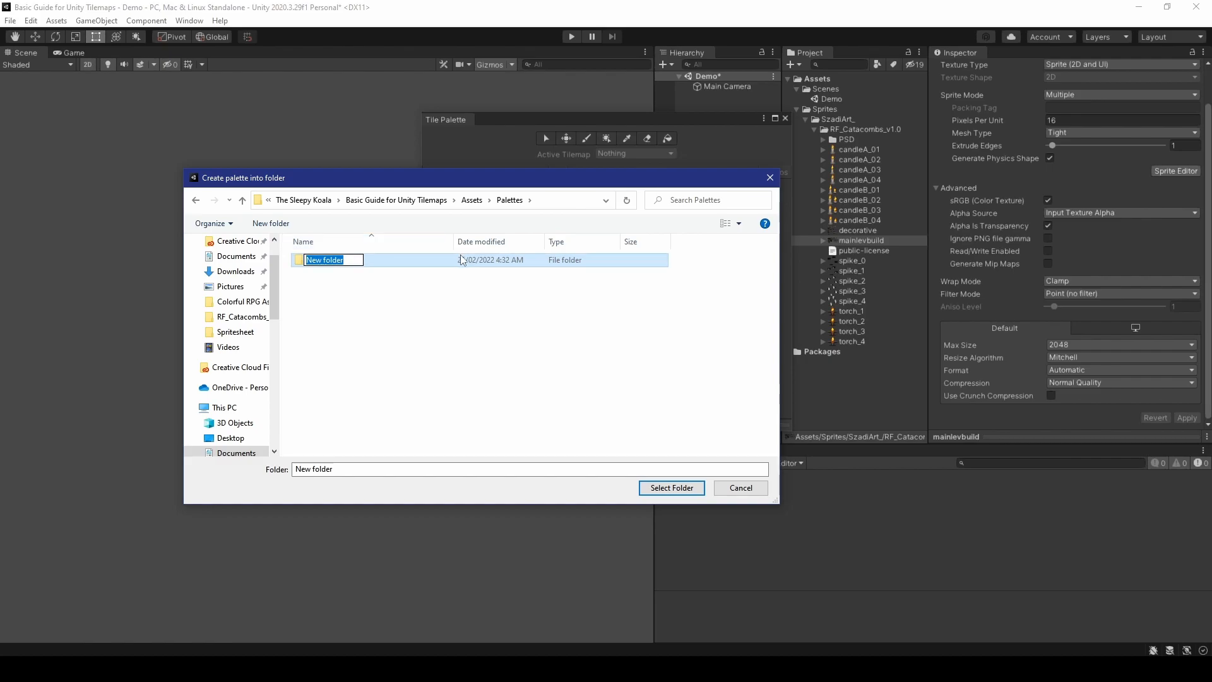
type("Ca")
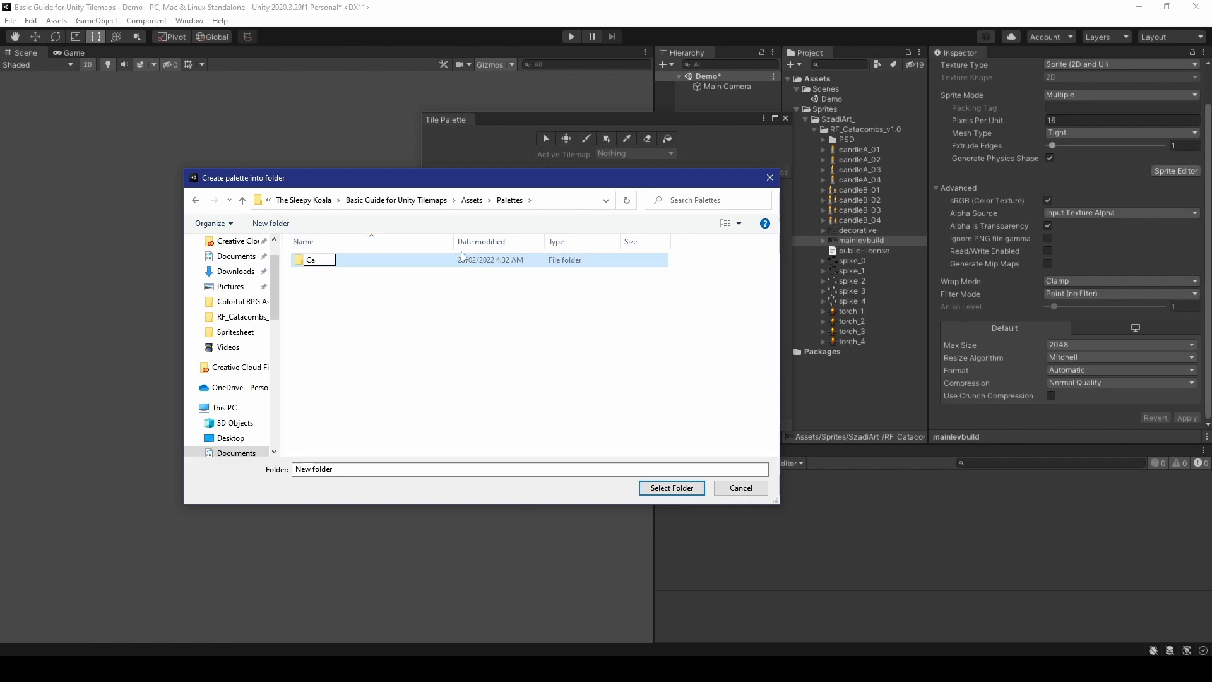
type("tacombs")
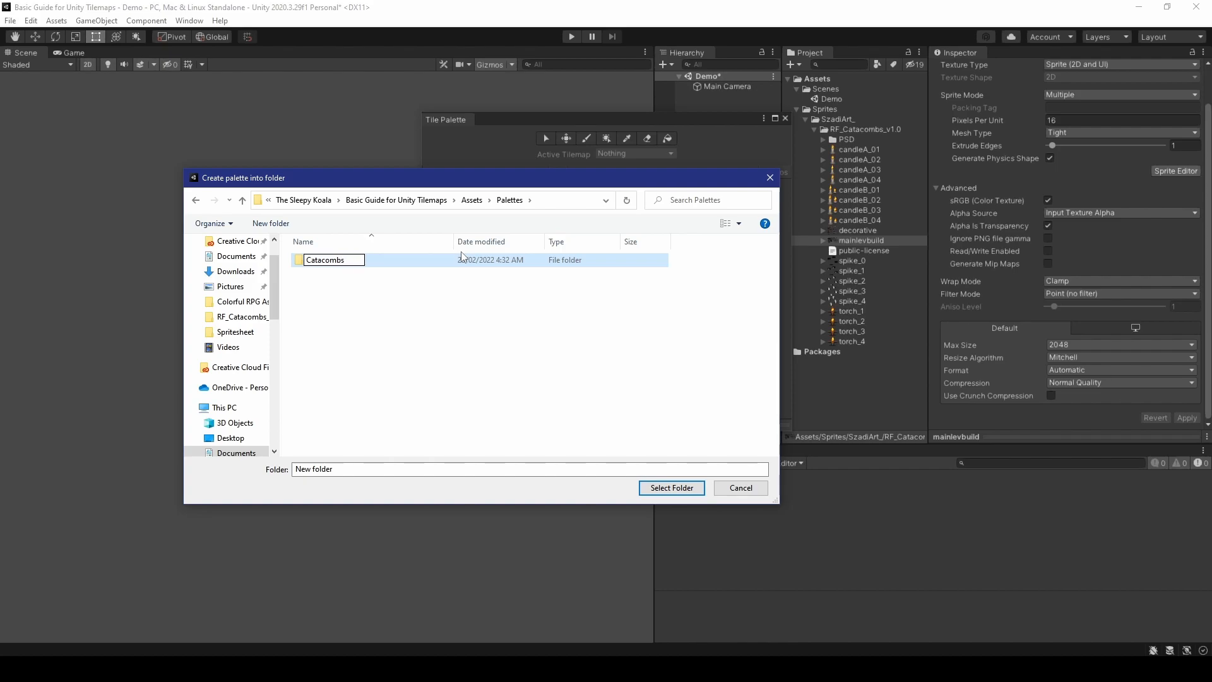
key("Return")
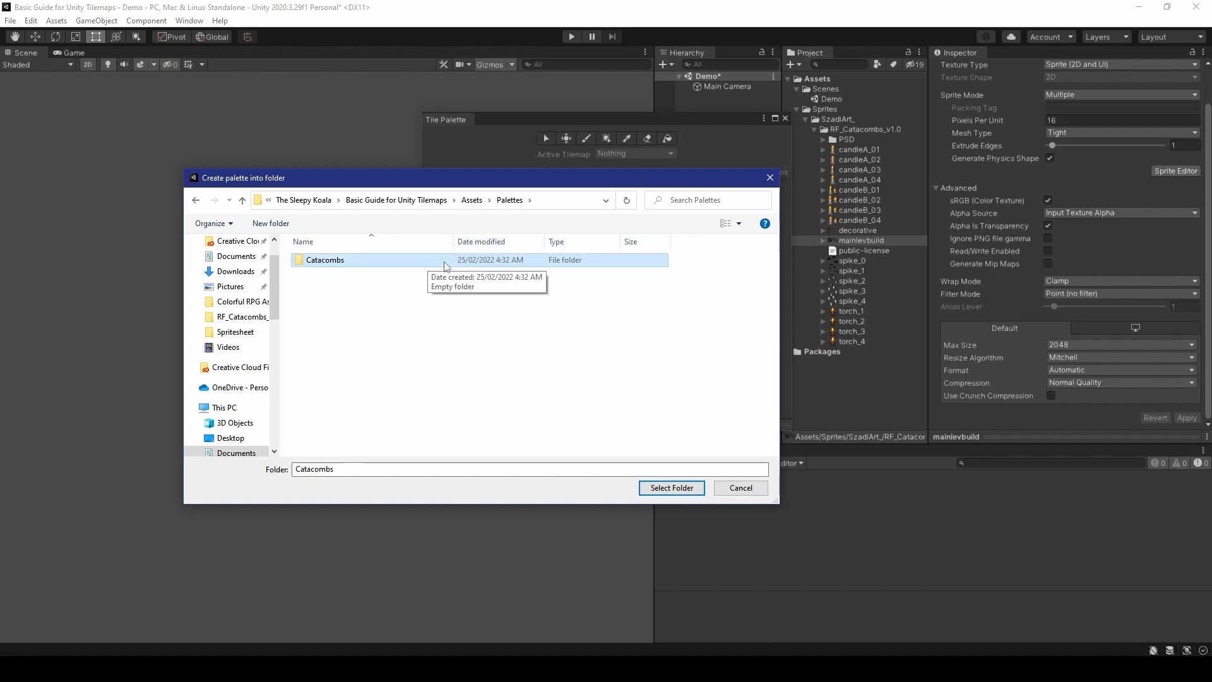
left_click(673, 488)
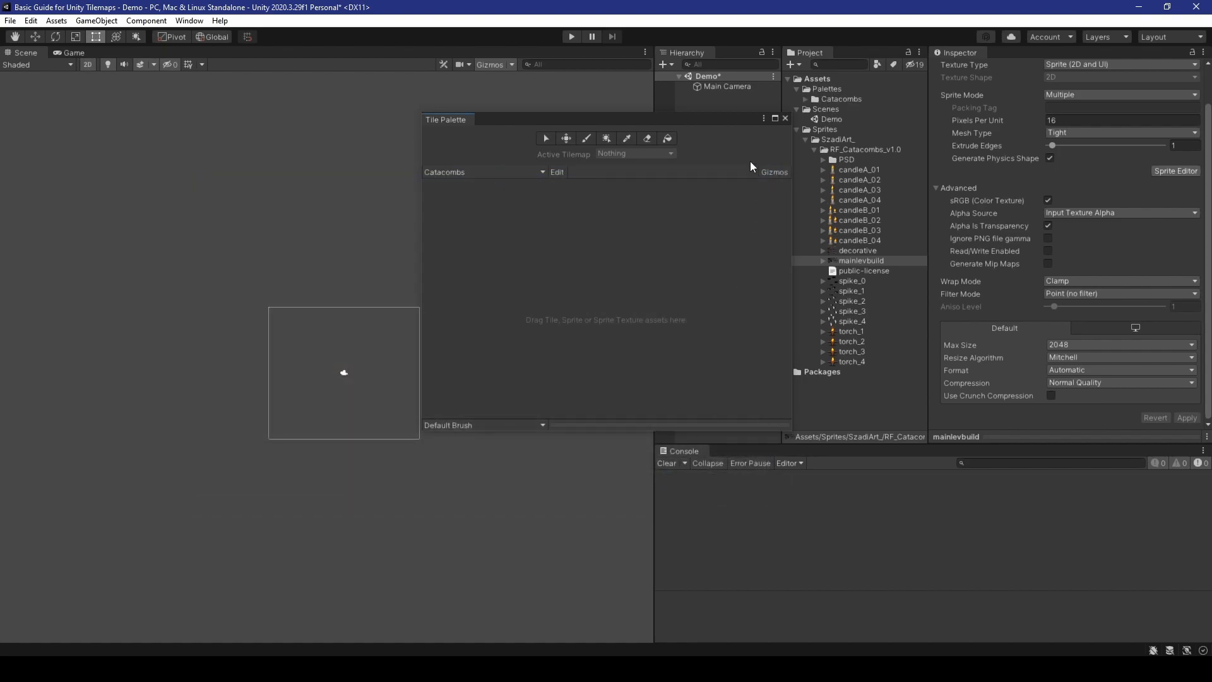
- Move the Tile Palette window clear of the project files and select the Catacombs palette asset in Palettes/Catacombs to view its properties
left_click_drag(705, 119, 625, 125)
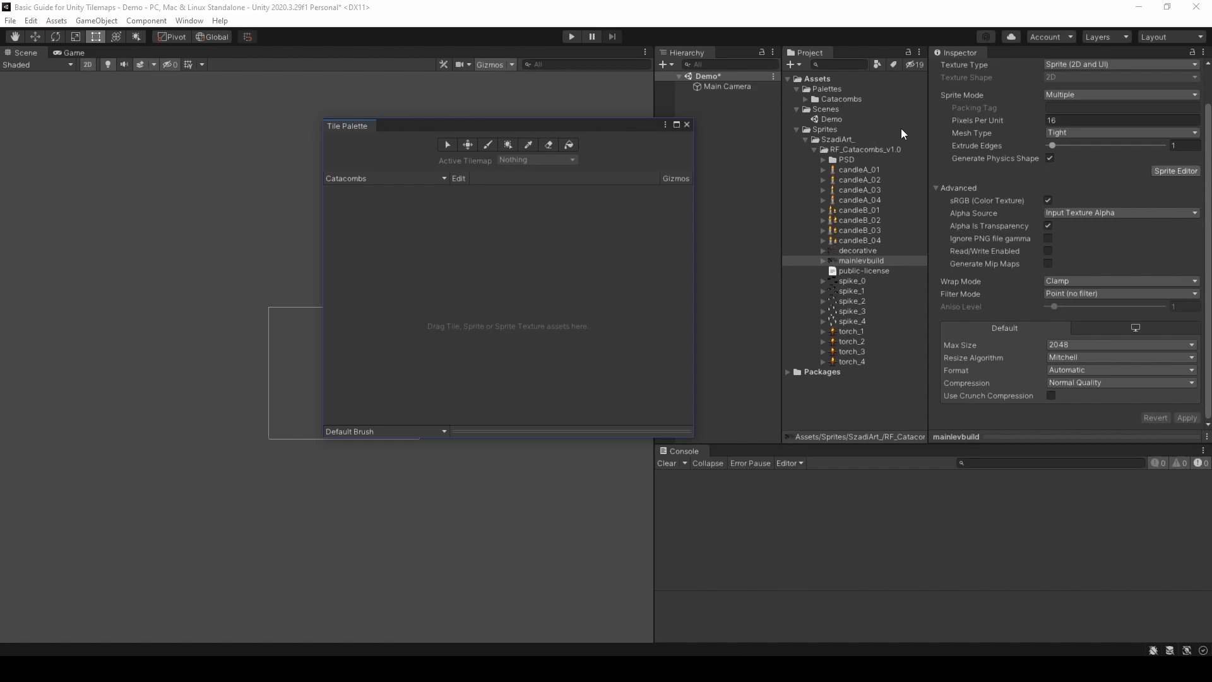
left_click(806, 99)
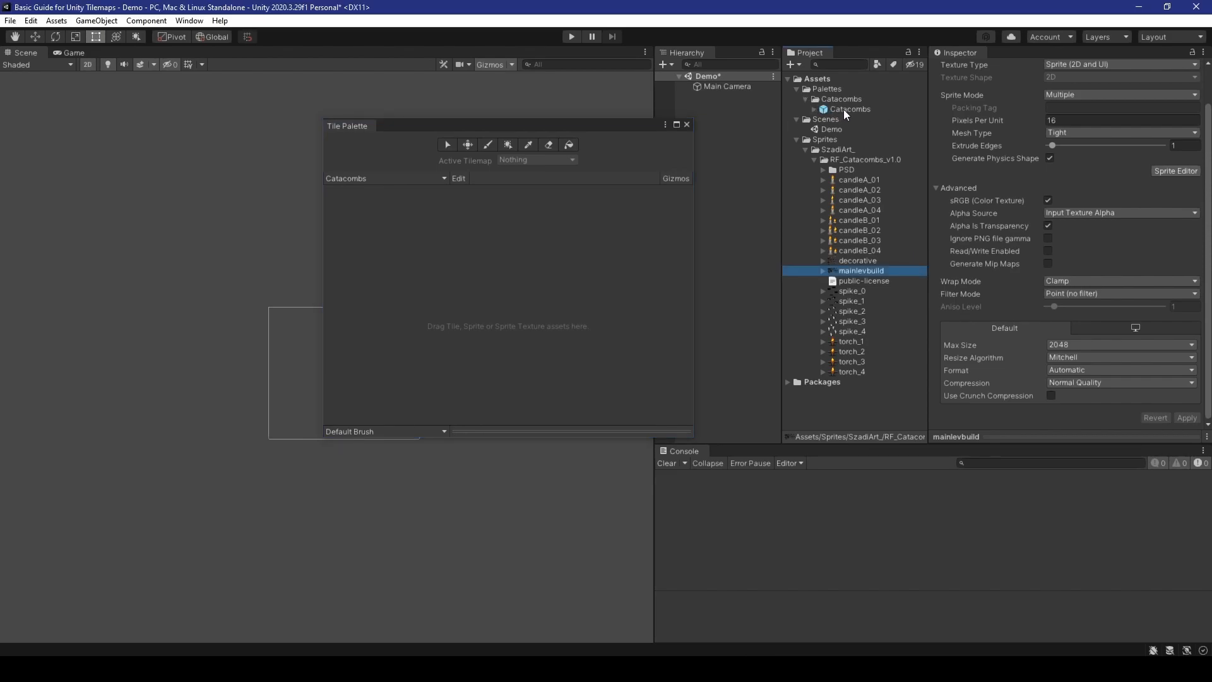
left_click(855, 109)
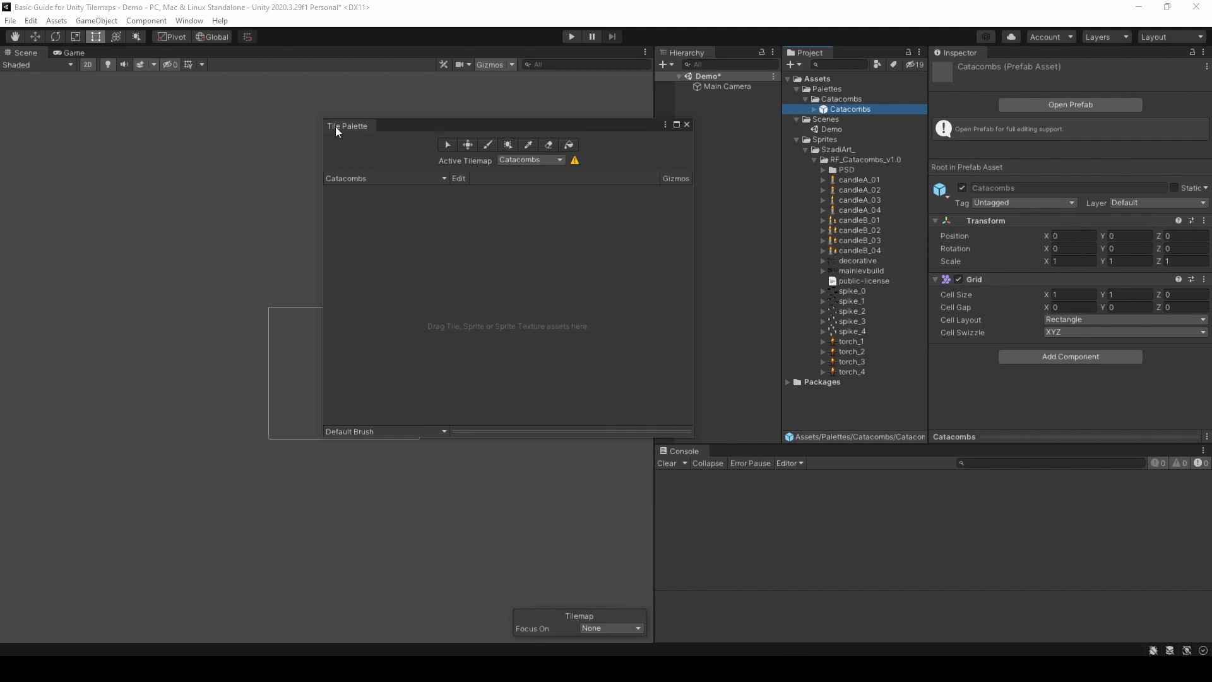
- Dock the Tile Palette beside the Inspector and add the mainlevbuild sprite sheet to it, generating the tiles into Palettes/Catacombs
left_click_drag(523, 126, 1011, 54)
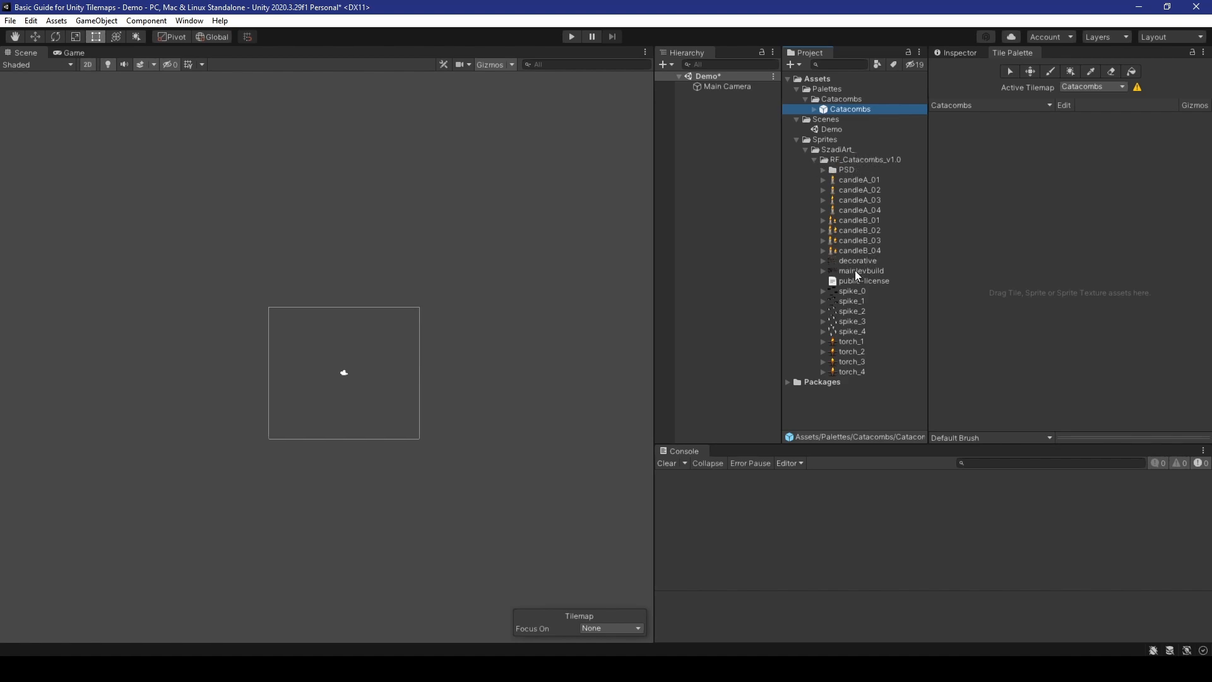
left_click_drag(855, 270, 987, 202)
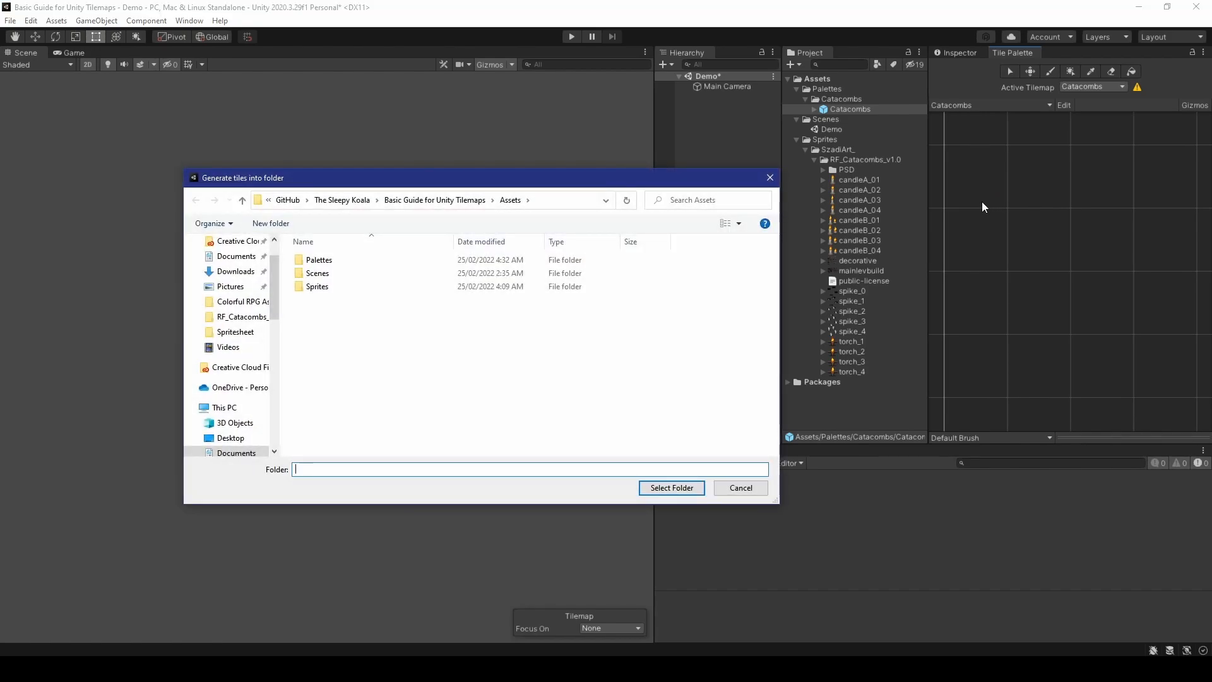
left_click(327, 262)
double_click(328, 263)
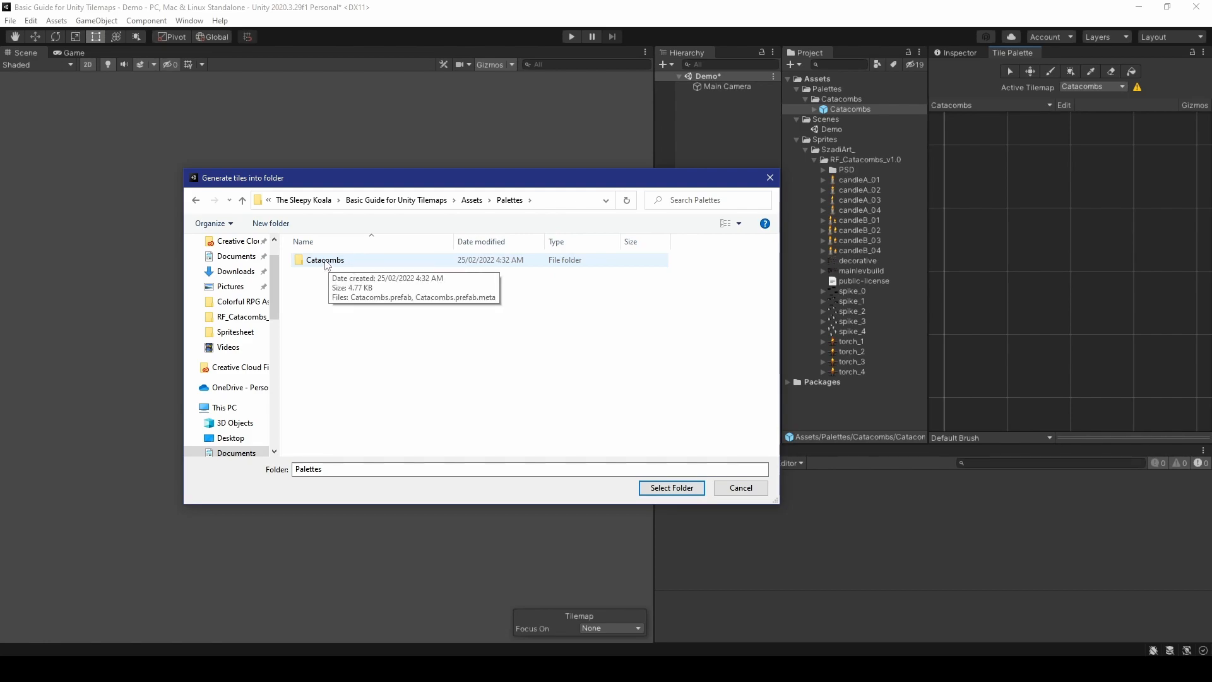
left_click(364, 267)
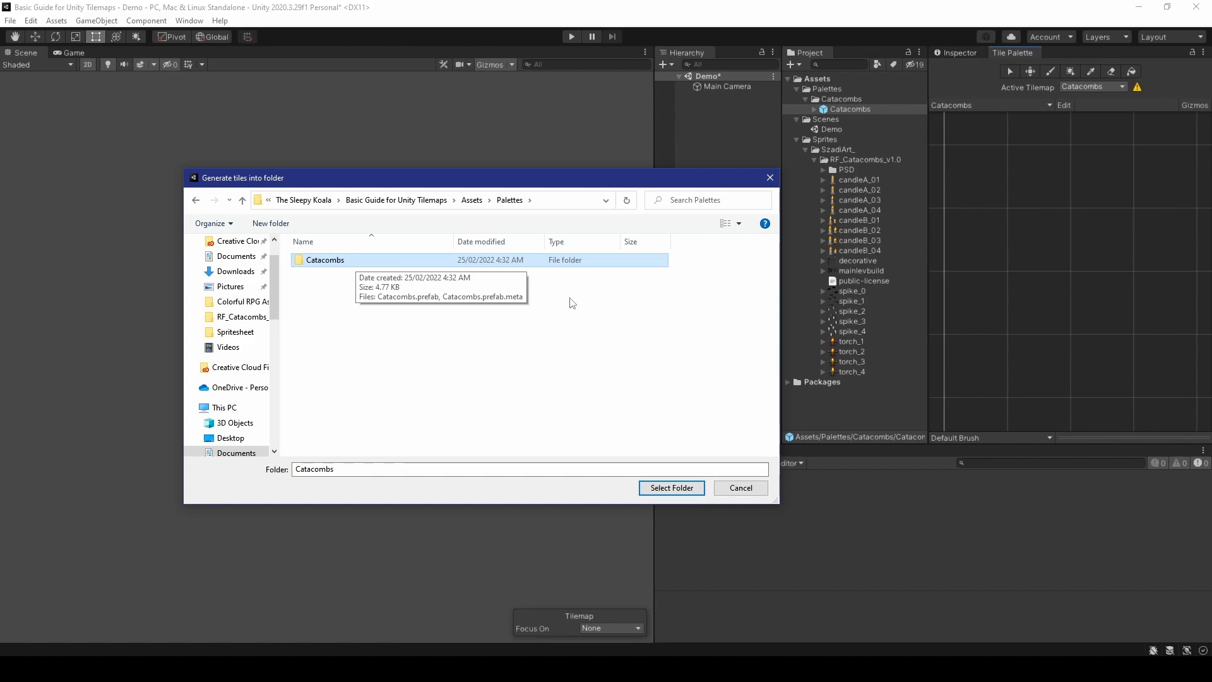
left_click(663, 488)
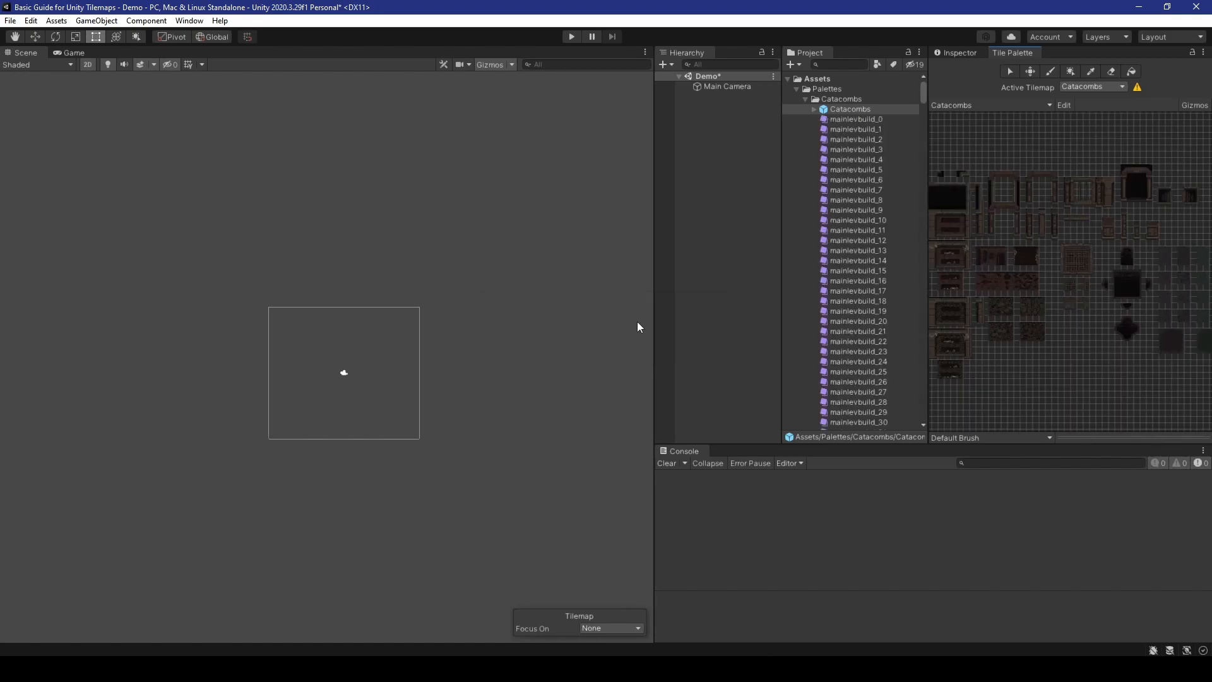
- Examine the imported tiles in the Catacombs palette and their generated assets in the project, and collapse the Catacombs folder
key("b")
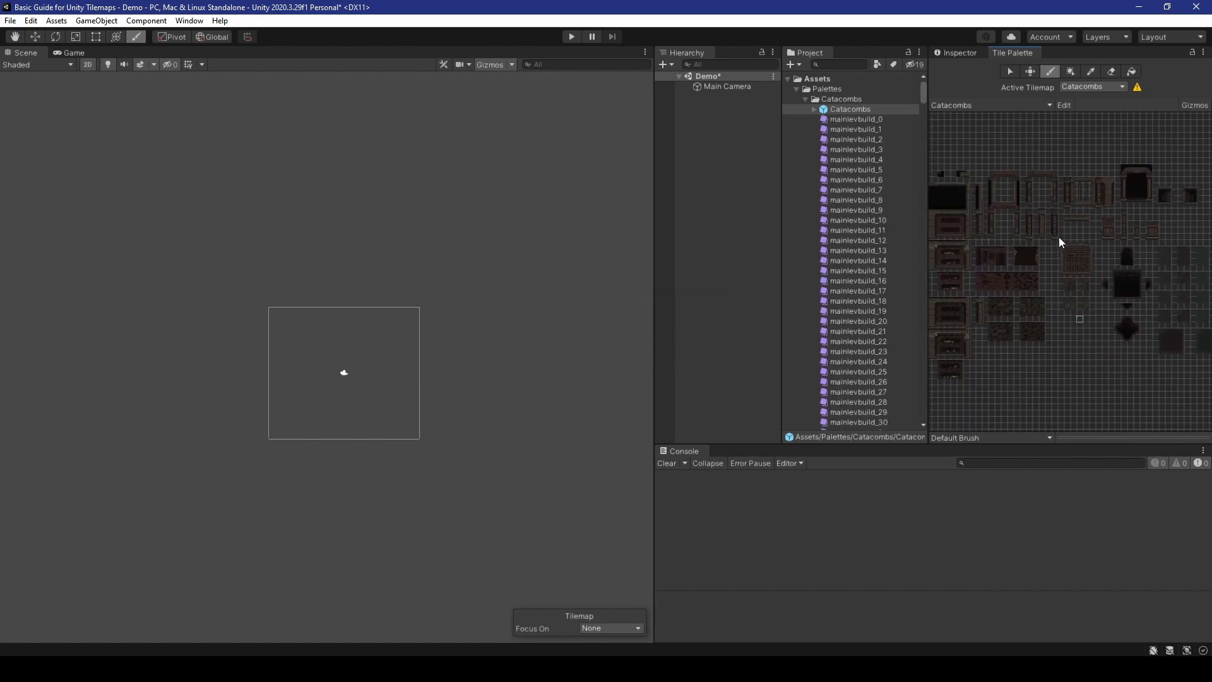
mouse_move(1065, 226)
middle_mouse_down()
mouse_move(1089, 200)
mouse_move(1028, 206)
mouse_move(993, 233)
mouse_move(1022, 273)
mouse_move(1153, 253)
mouse_move(1079, 200)
mouse_move(977, 263)
mouse_move(1099, 256)
mouse_move(1099, 241)
mouse_move(1142, 227)
mouse_move(1044, 236)
mouse_move(1081, 216)
middle_mouse_up()
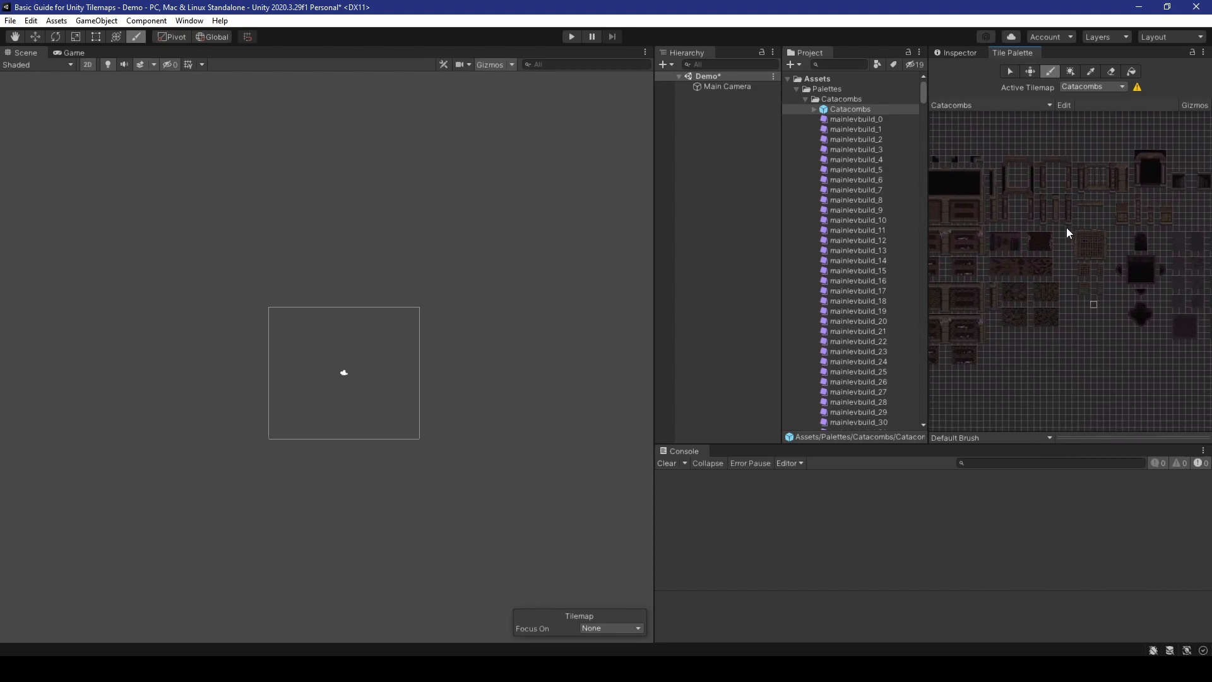
scroll(1120, 246, "up", 5)
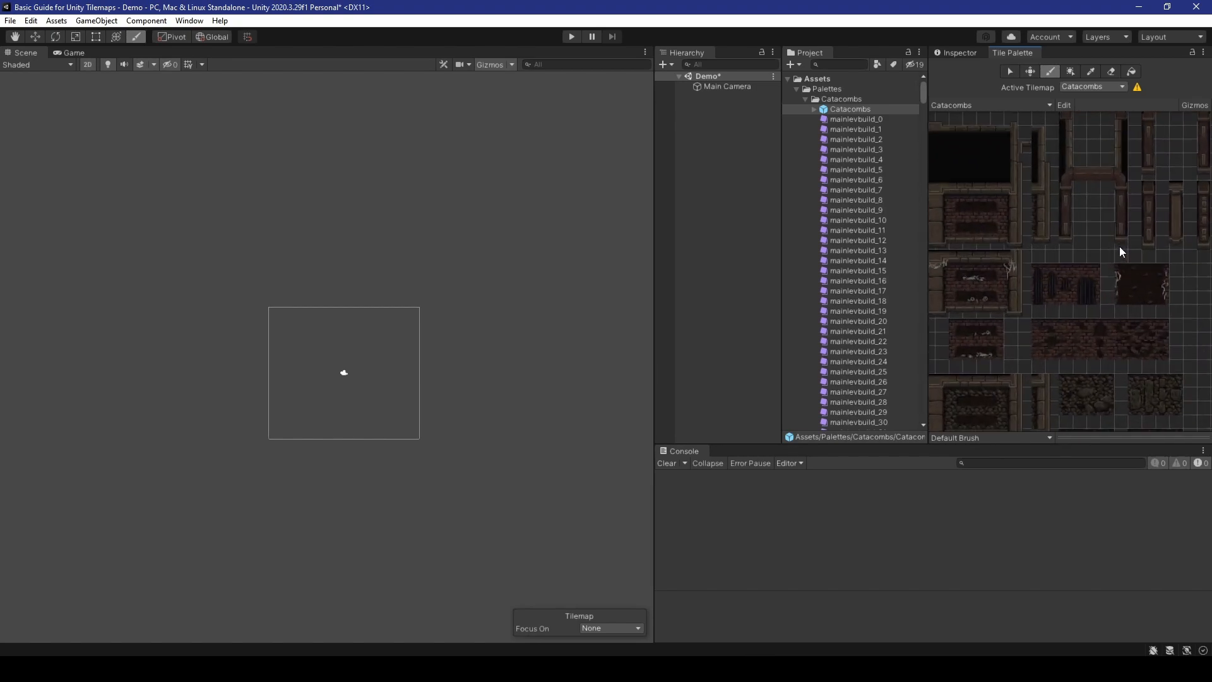
scroll(1120, 248, "down", 3)
scroll(1096, 249, "down", 2)
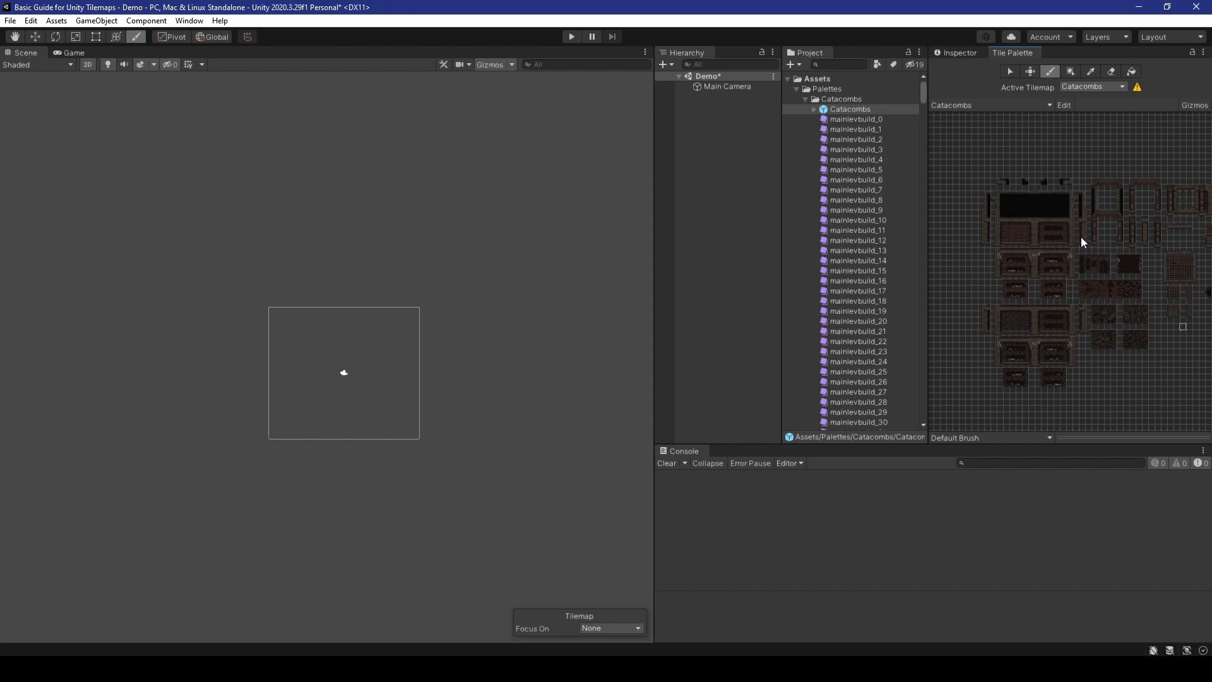
left_click(922, 89)
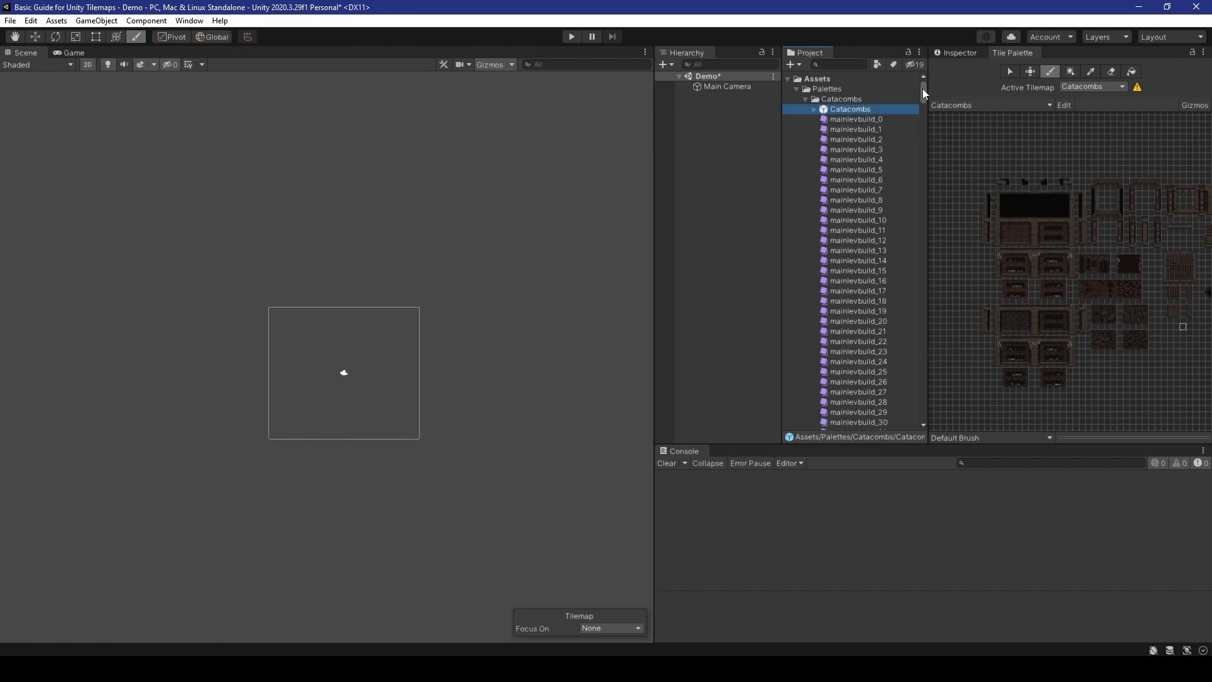
scroll(831, 125, "down", 20)
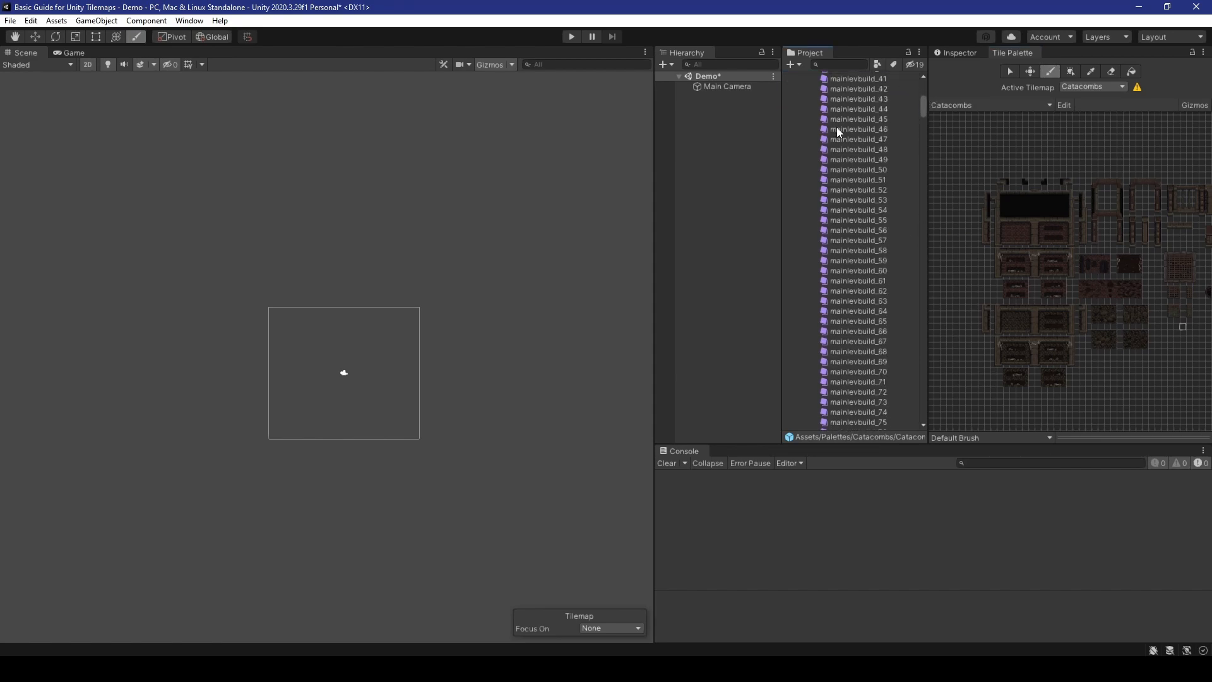
scroll(829, 212, "up", 20)
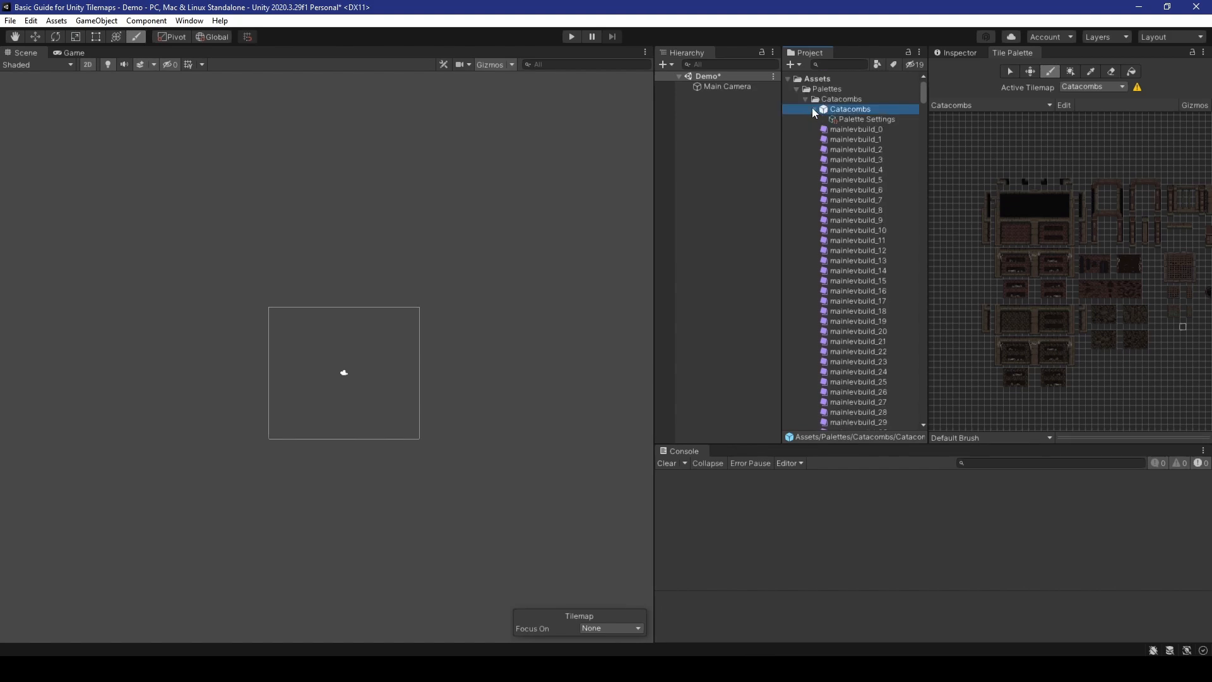
left_click(805, 98)
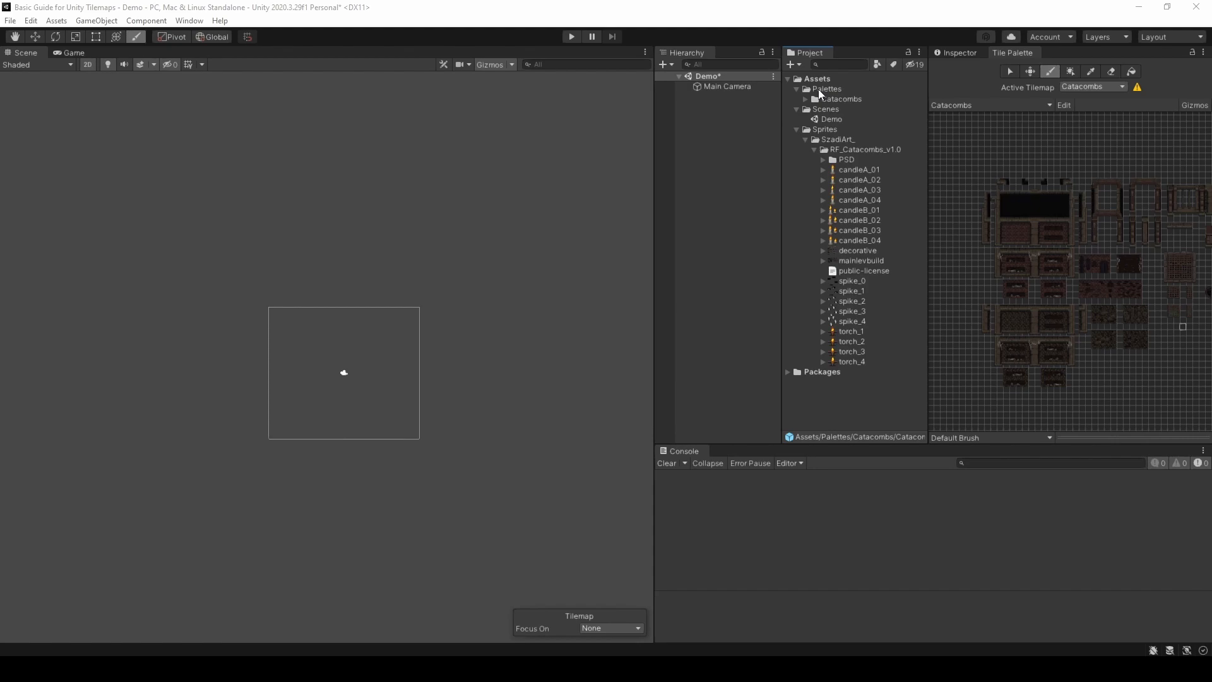
- Create a rectangular tilemap in the scene hierarchy and name it Floor
right_click(724, 146)
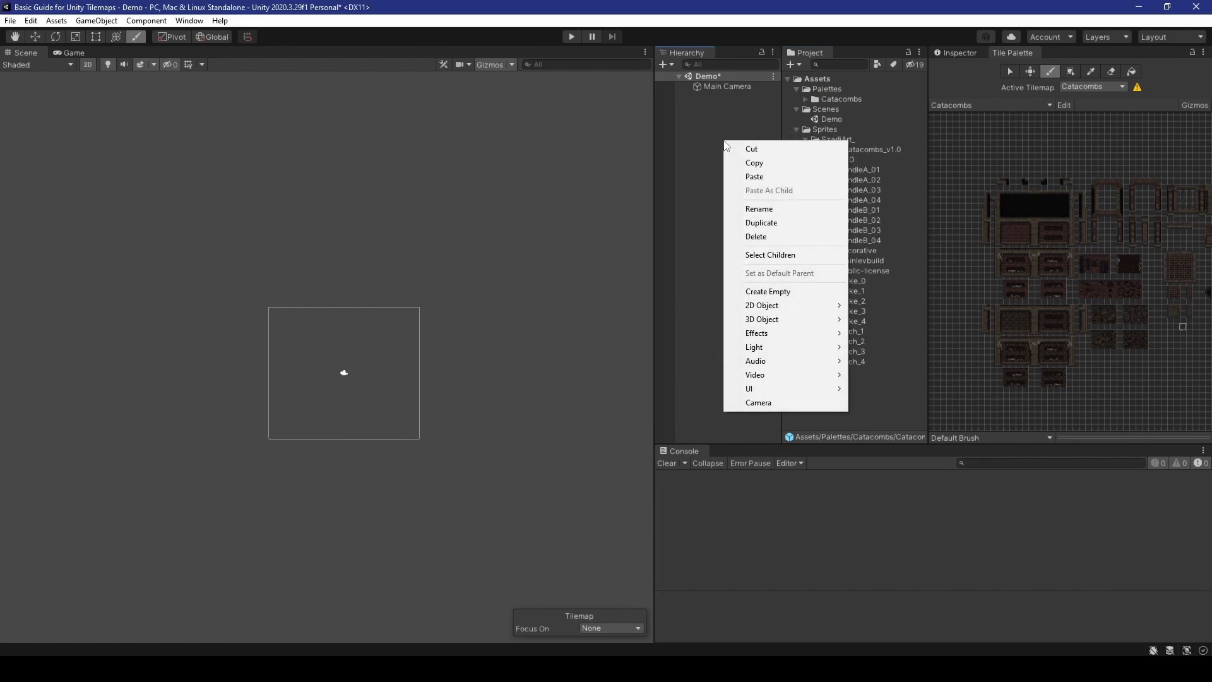
mouse_move(775, 308)
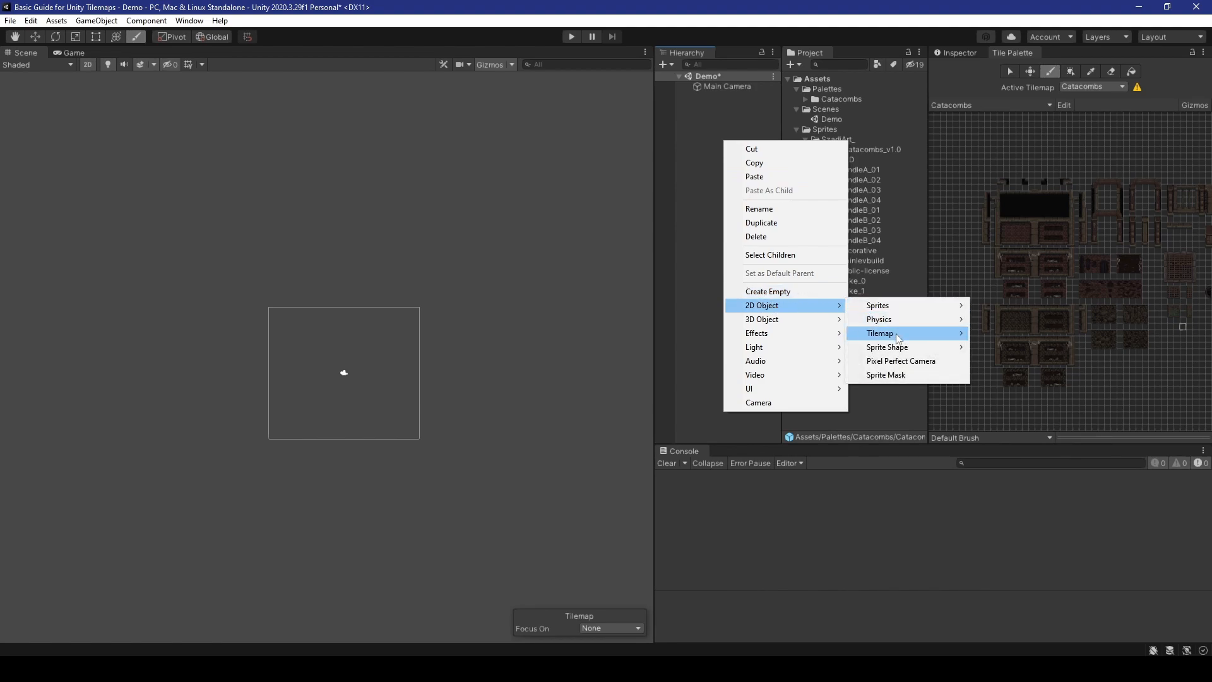
mouse_move(897, 338)
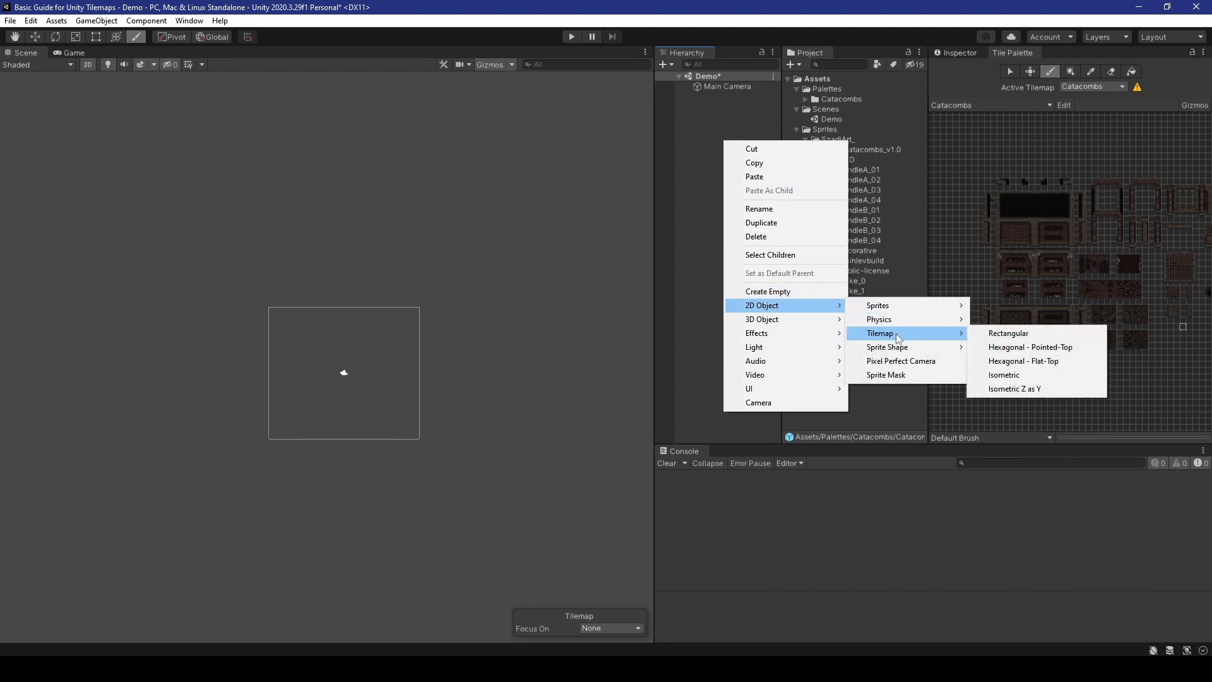
left_click(1009, 333)
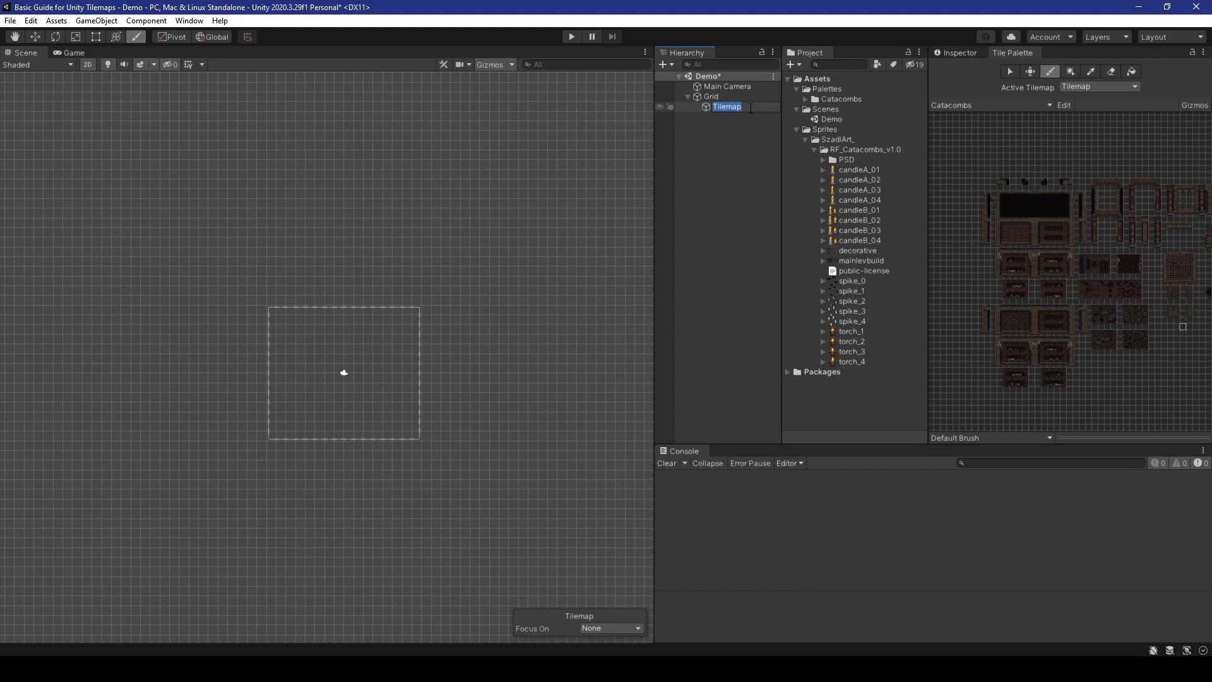
type("Floor")
left_click(730, 135)
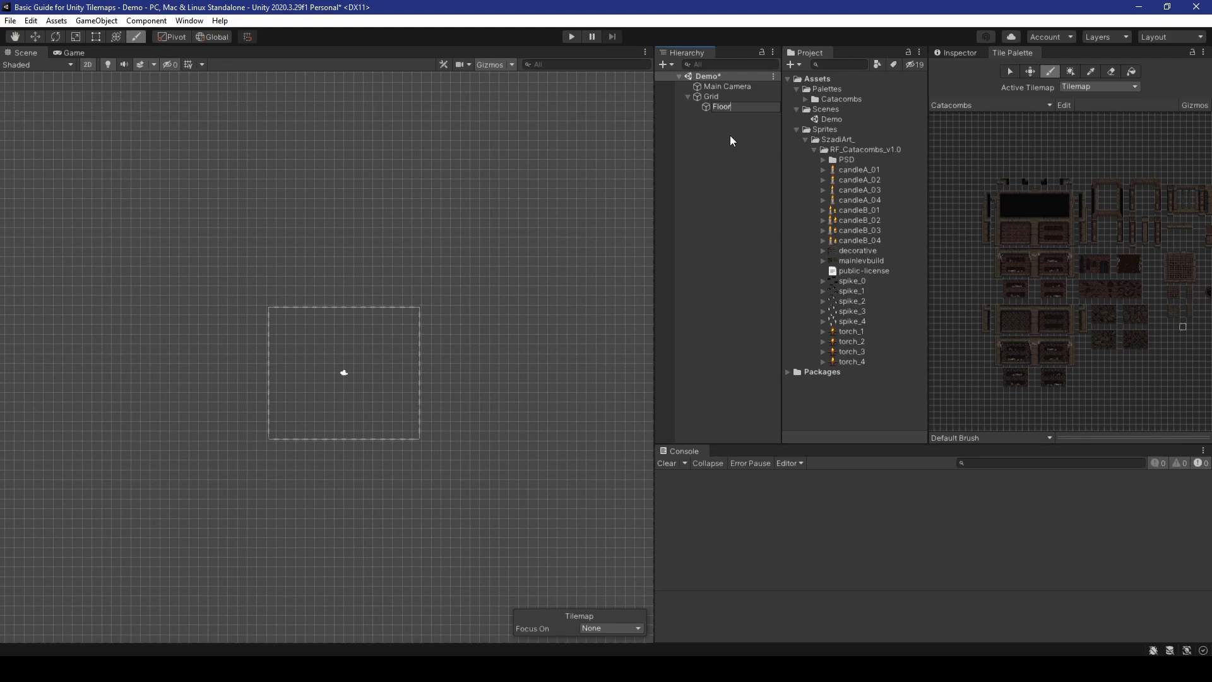
- Duplicate the Floor tilemap under the Grid and rename the copy Obstacle
left_click(944, 55)
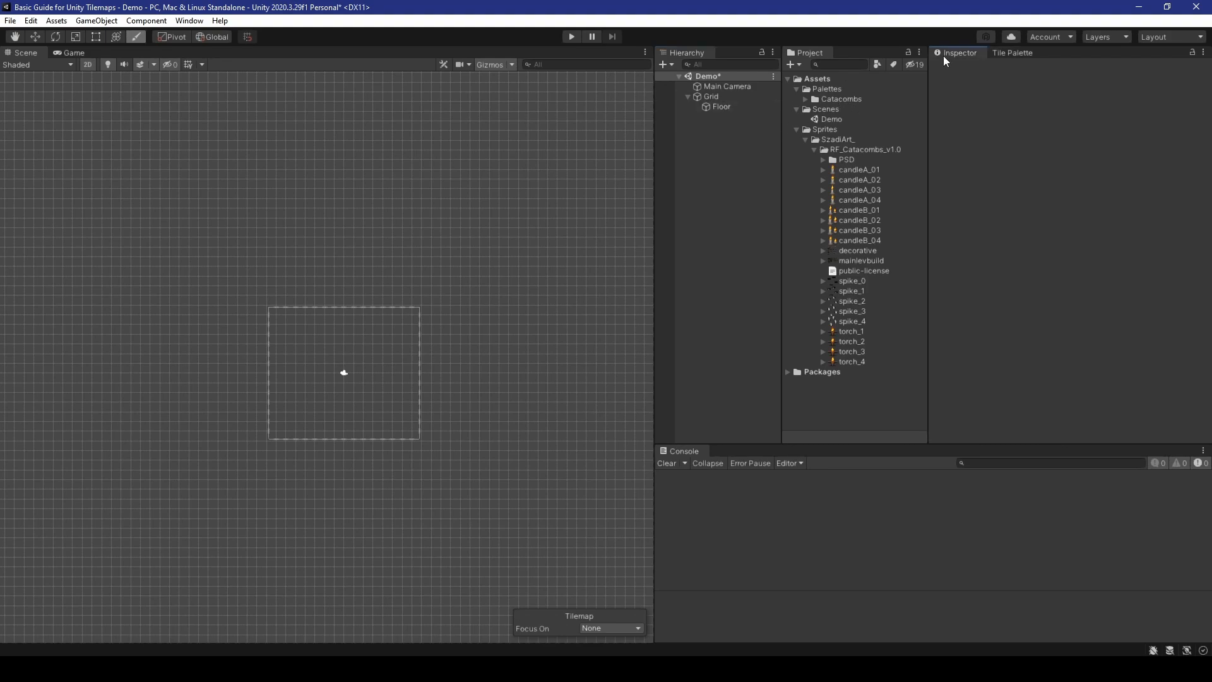
right_click(721, 108)
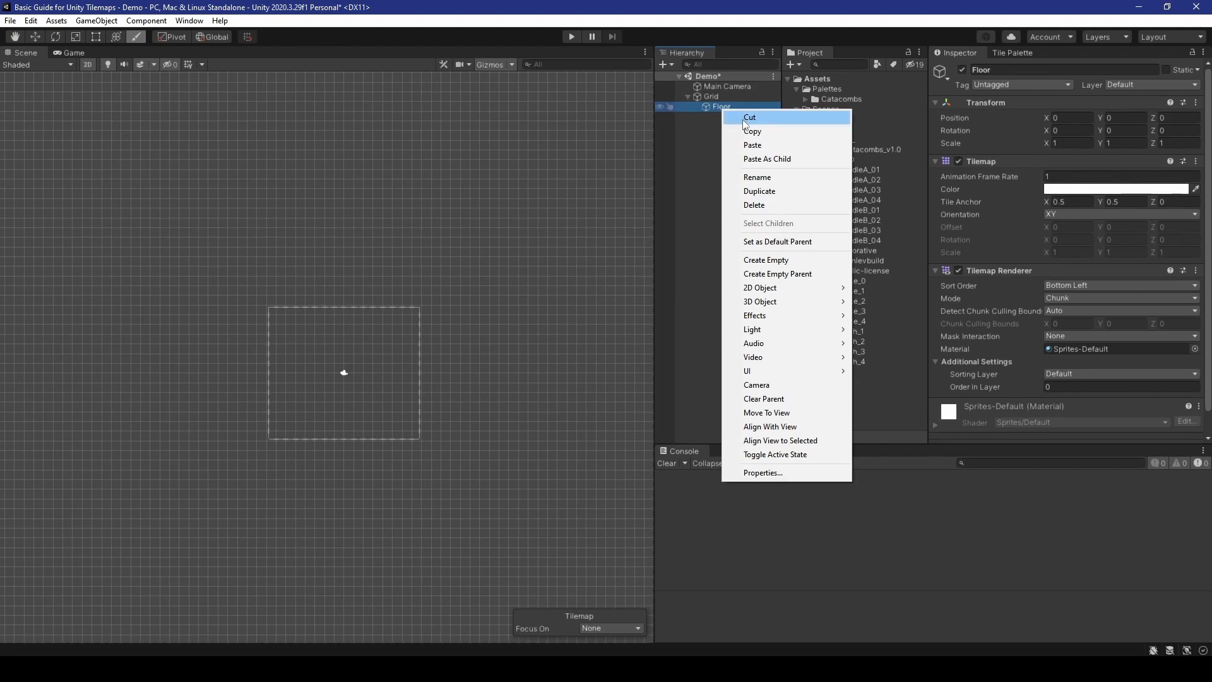
left_click(771, 192)
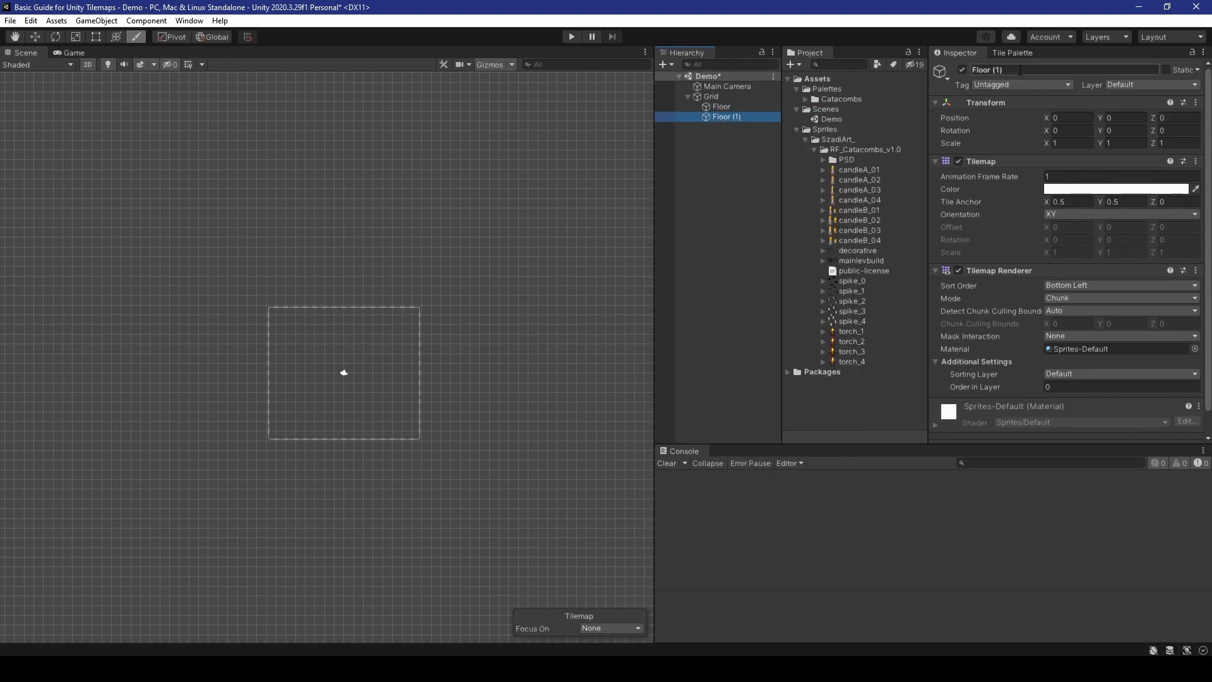
left_click(1004, 69)
right_click(726, 118)
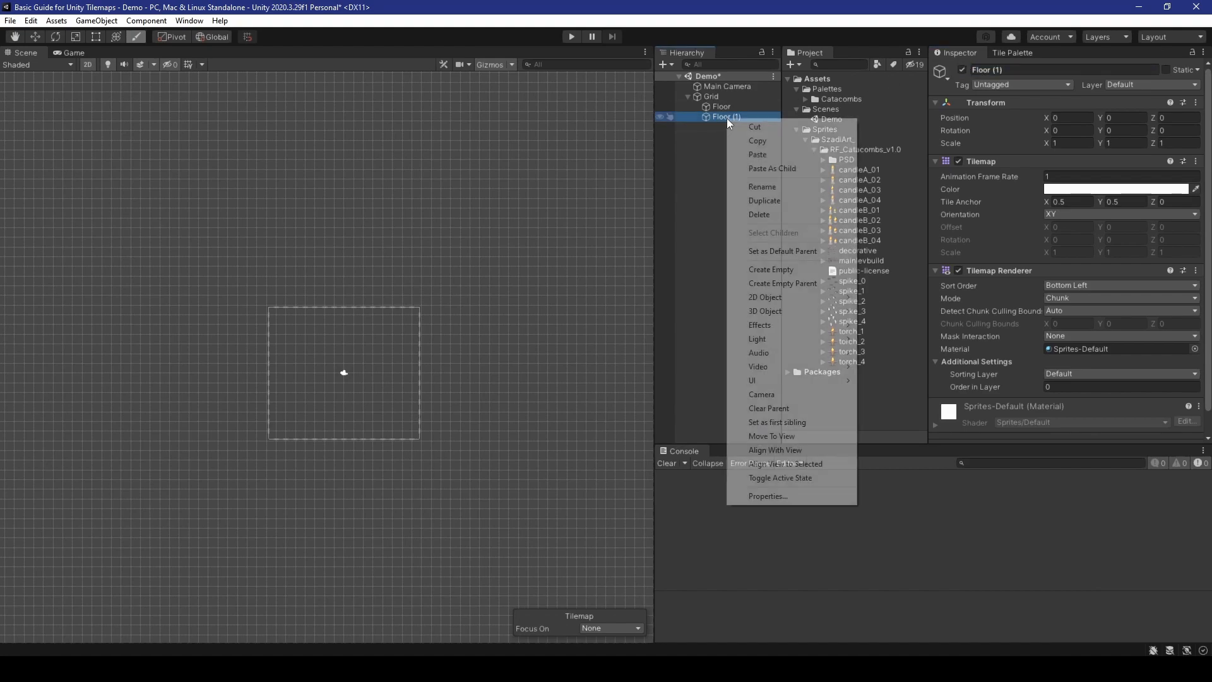
left_click(773, 186)
type("Obstacle")
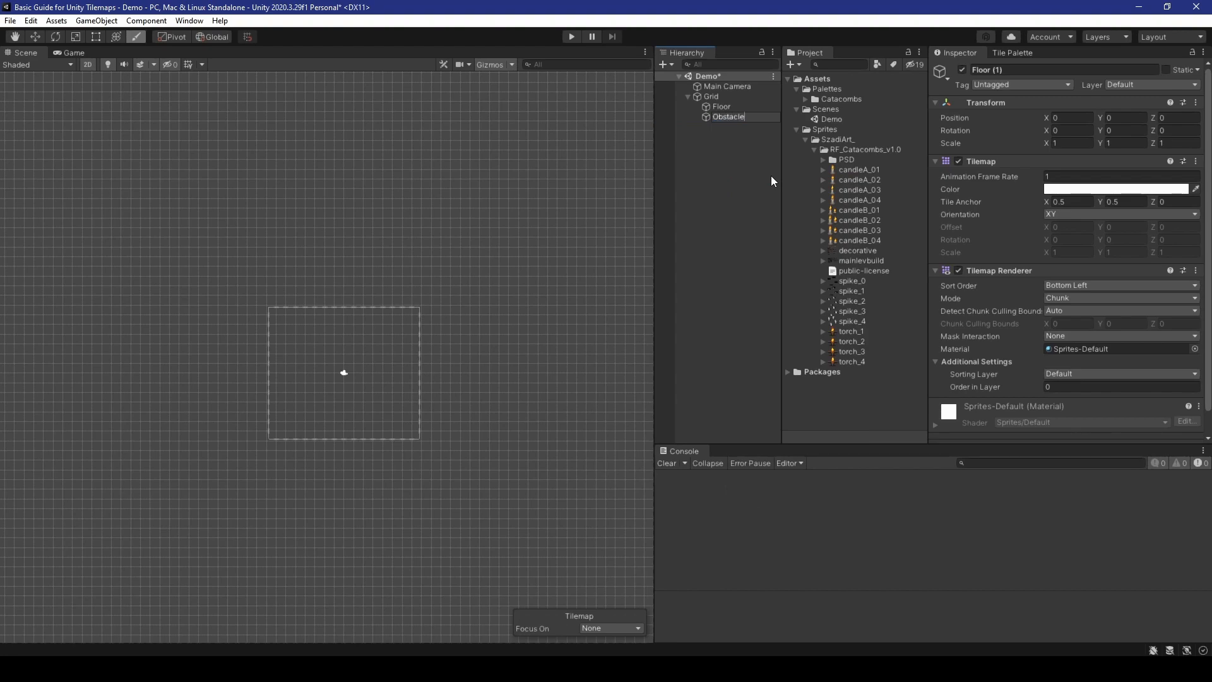
left_click(732, 161)
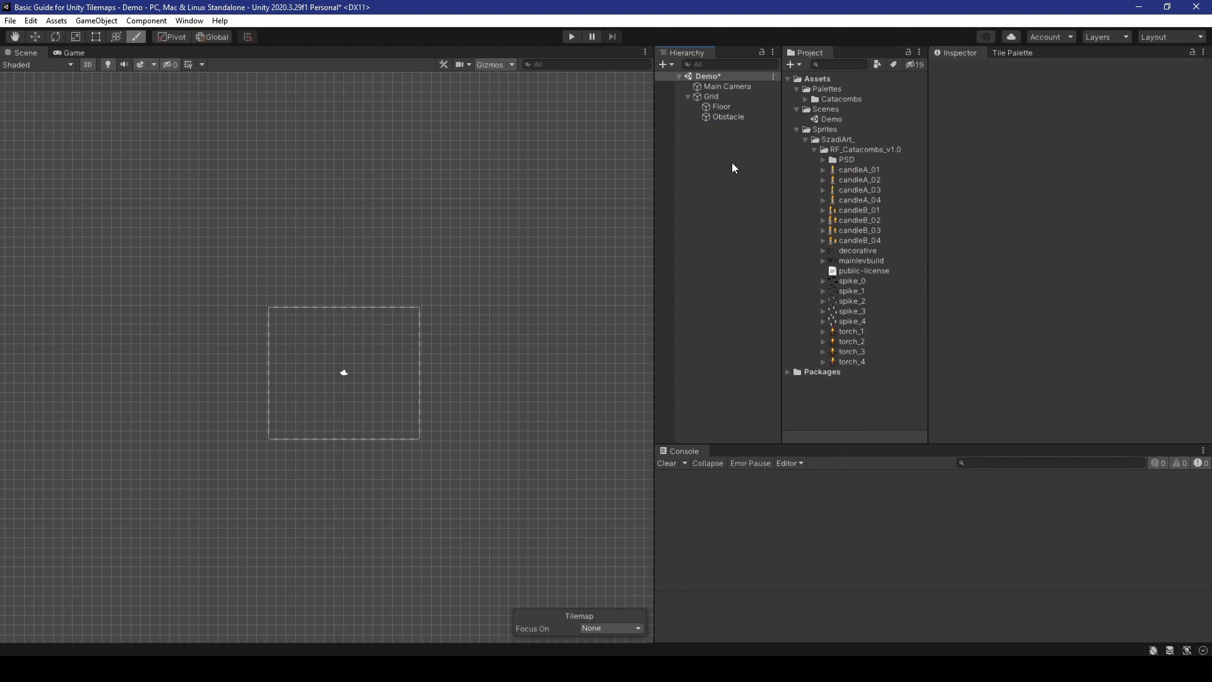
- Set the Obstacle tilemap renderer's Order in Layer to 1 and select Floor to compare its layer settings
left_click(730, 116)
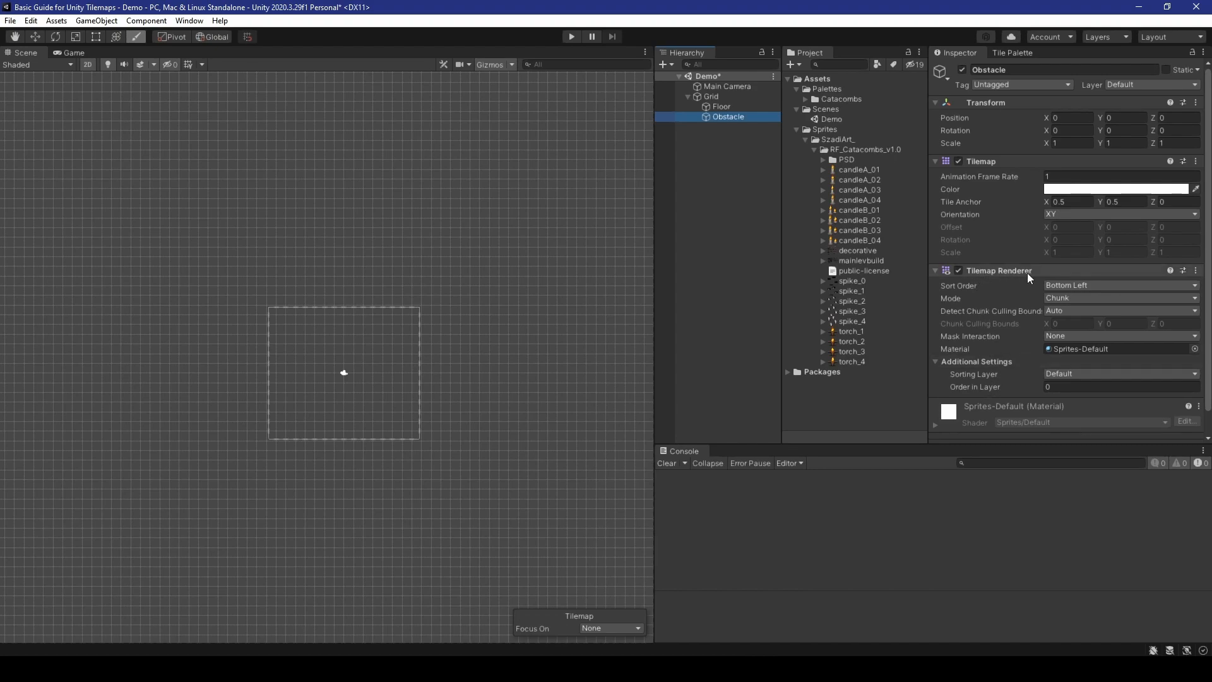
left_click(1048, 387)
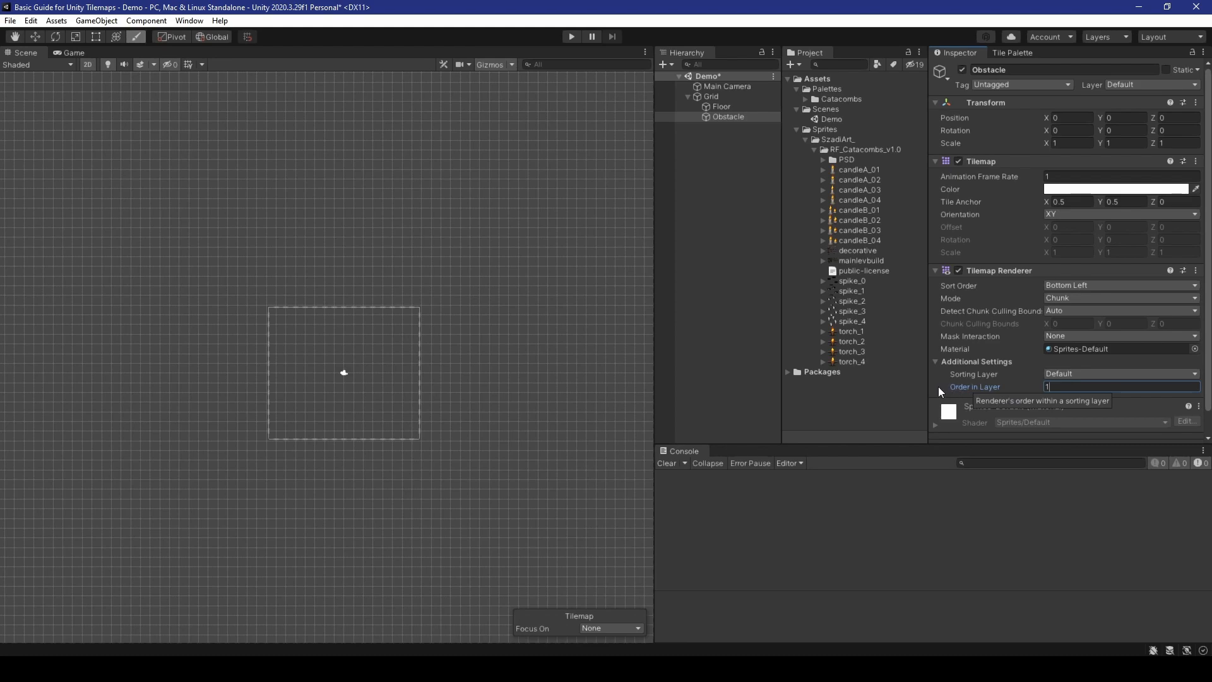
left_click(730, 111)
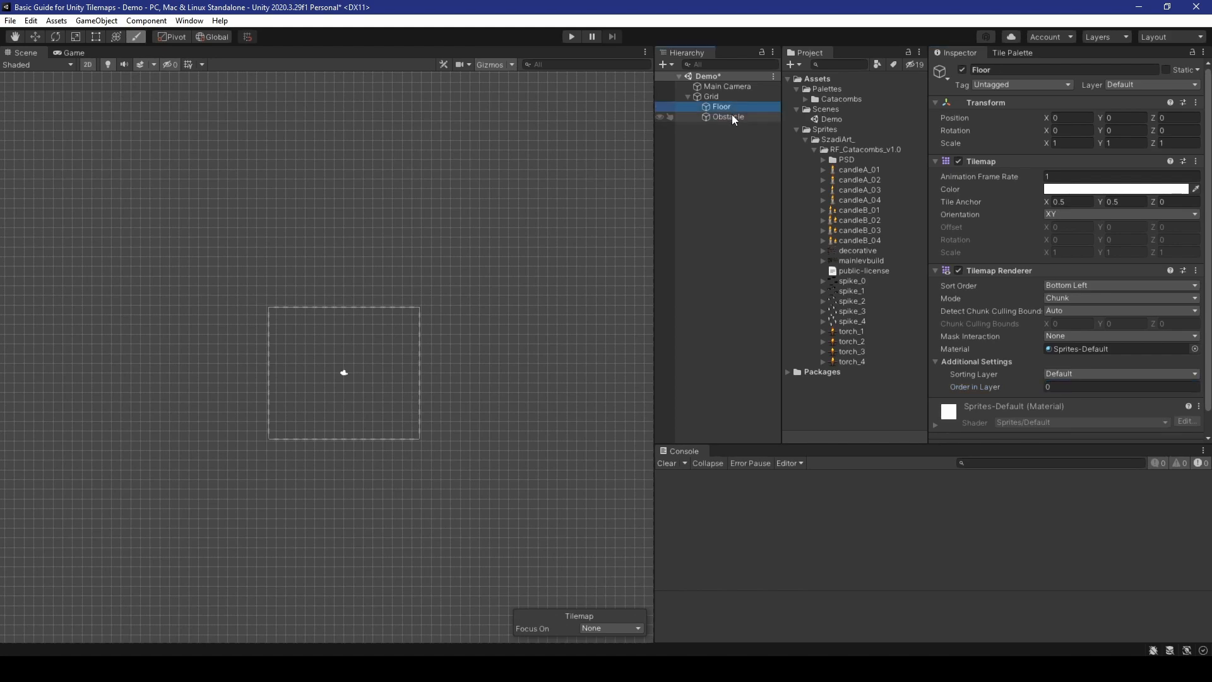
- Try Obstacle above Floor in the hierarchy, return it below Floor, and view its Sorting Layer options without choosing one
left_click_drag(735, 116, 731, 103)
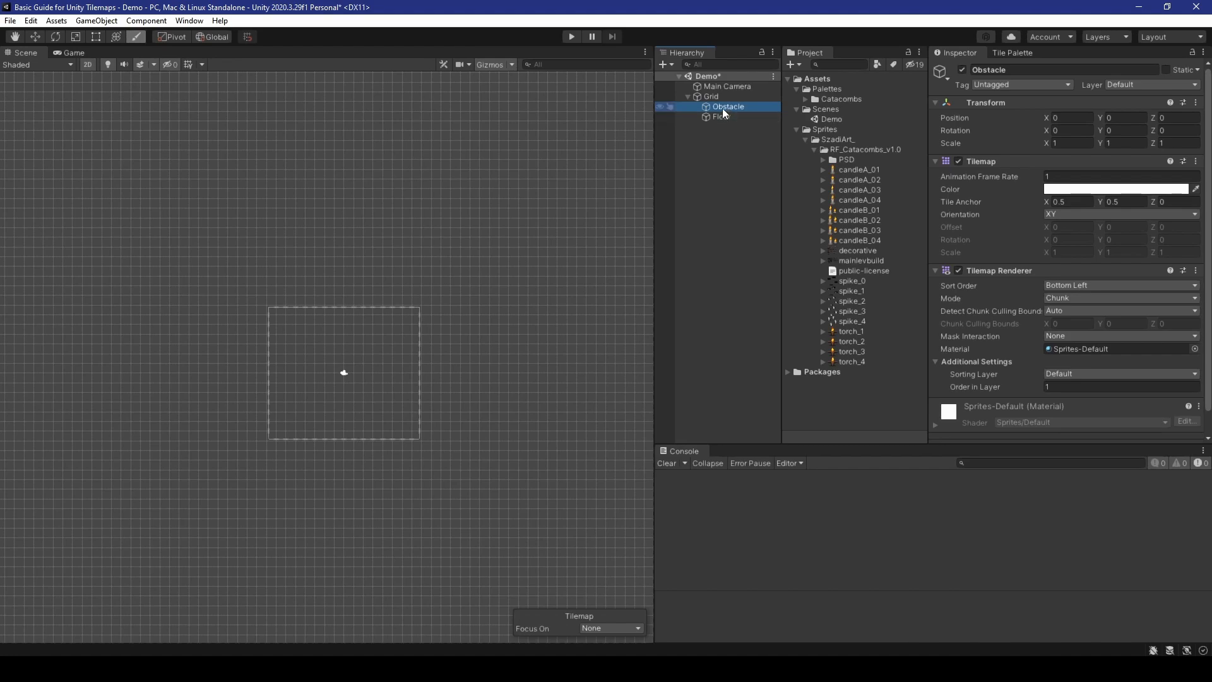
left_click_drag(722, 106, 726, 119)
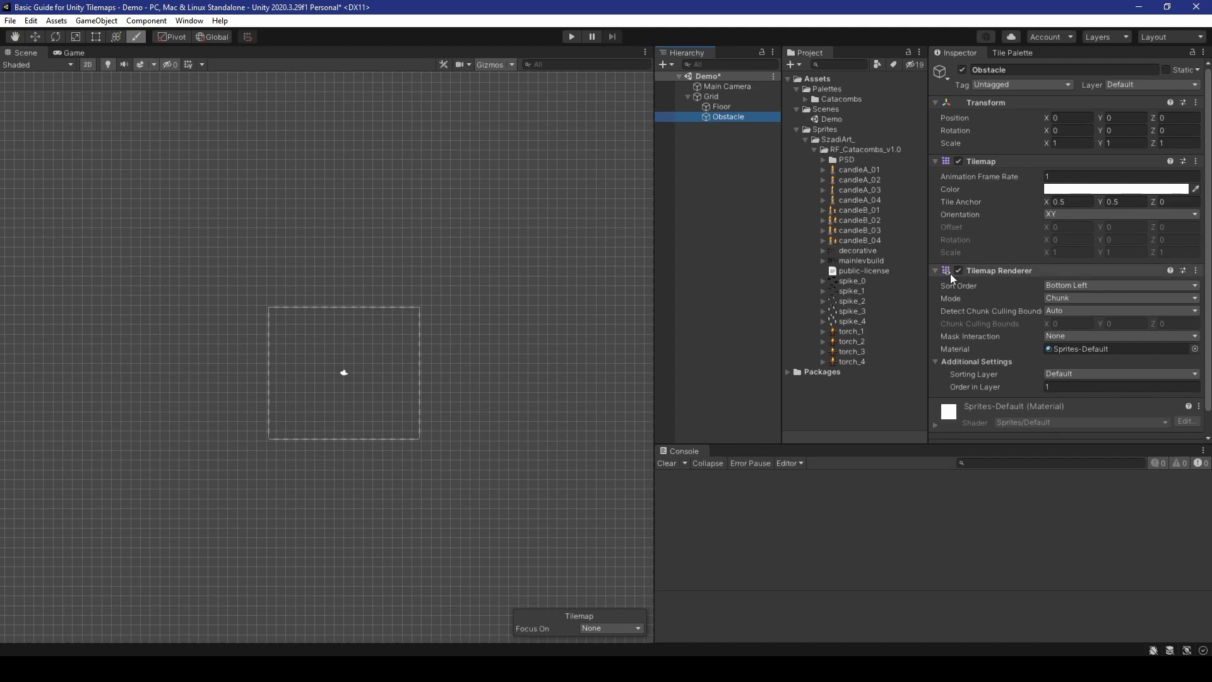
left_click(1070, 373)
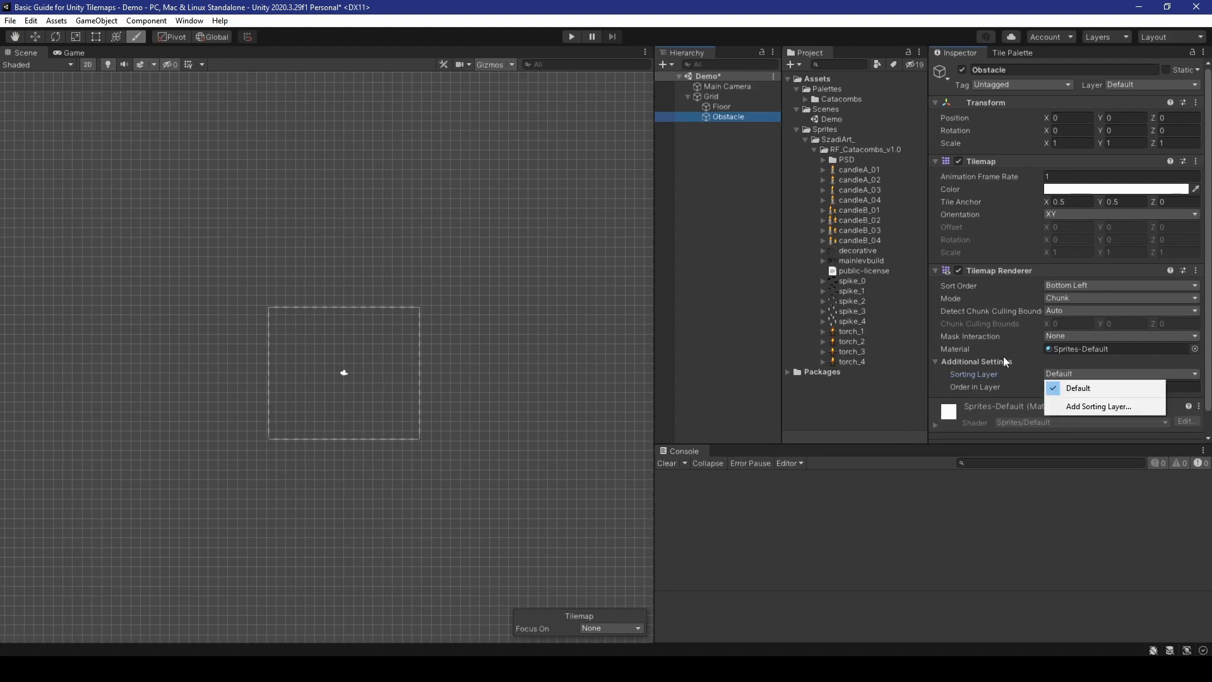
left_click(935, 371)
left_click(729, 177)
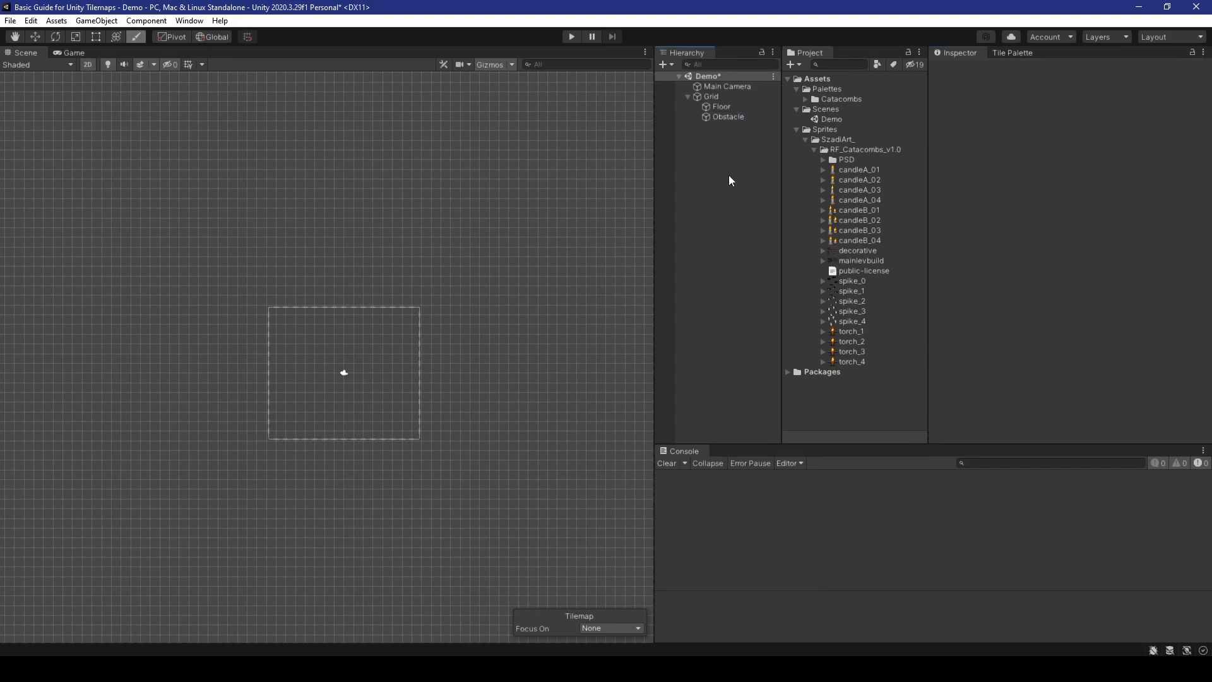
- Select Obstacle as the active tilemap for the Catacombs palette and activate the Paint Brush
left_click(718, 120)
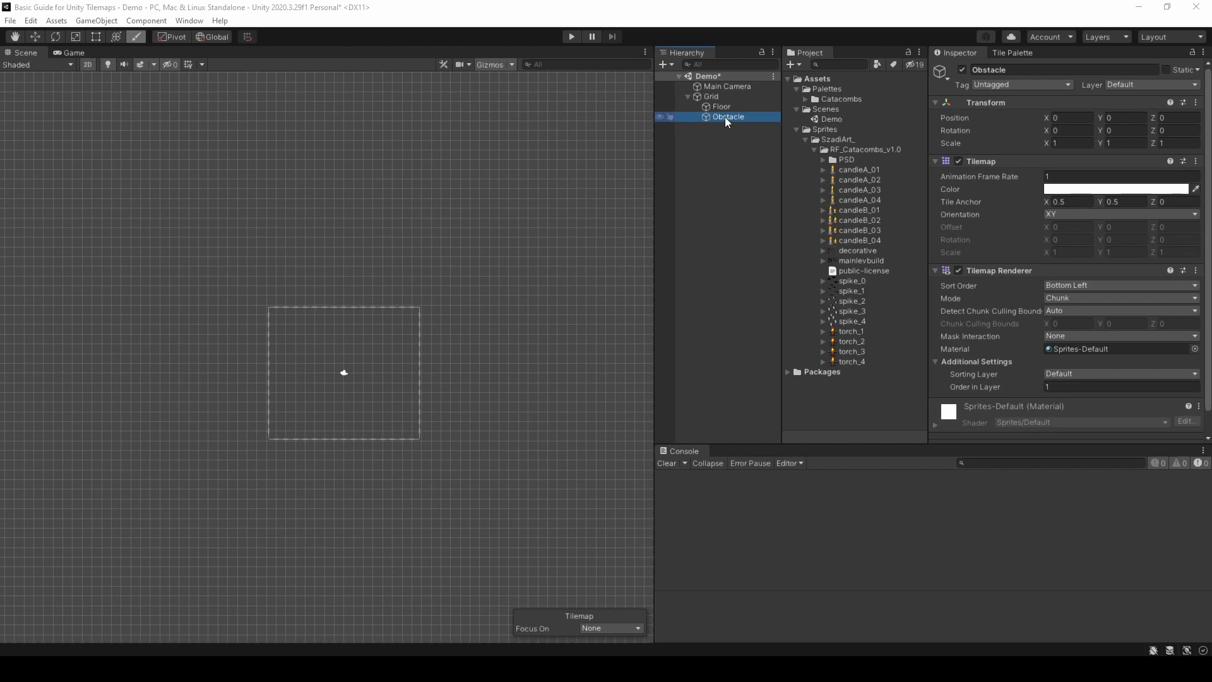
left_click(1013, 53)
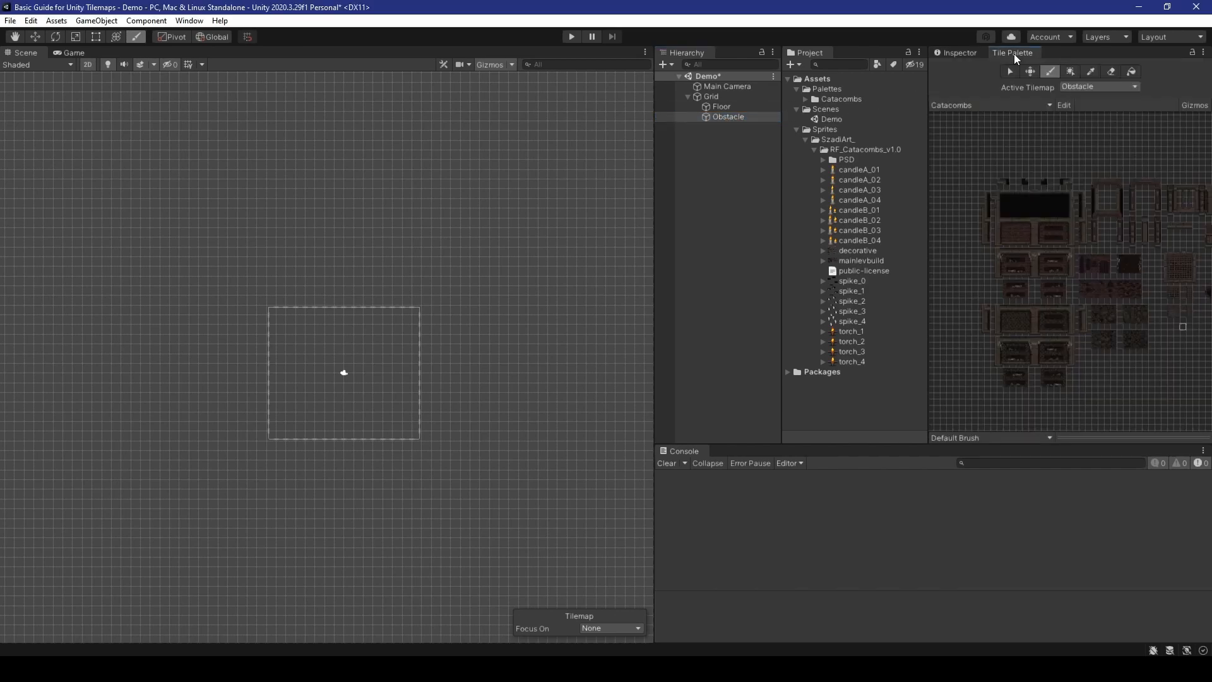
left_click(1048, 72)
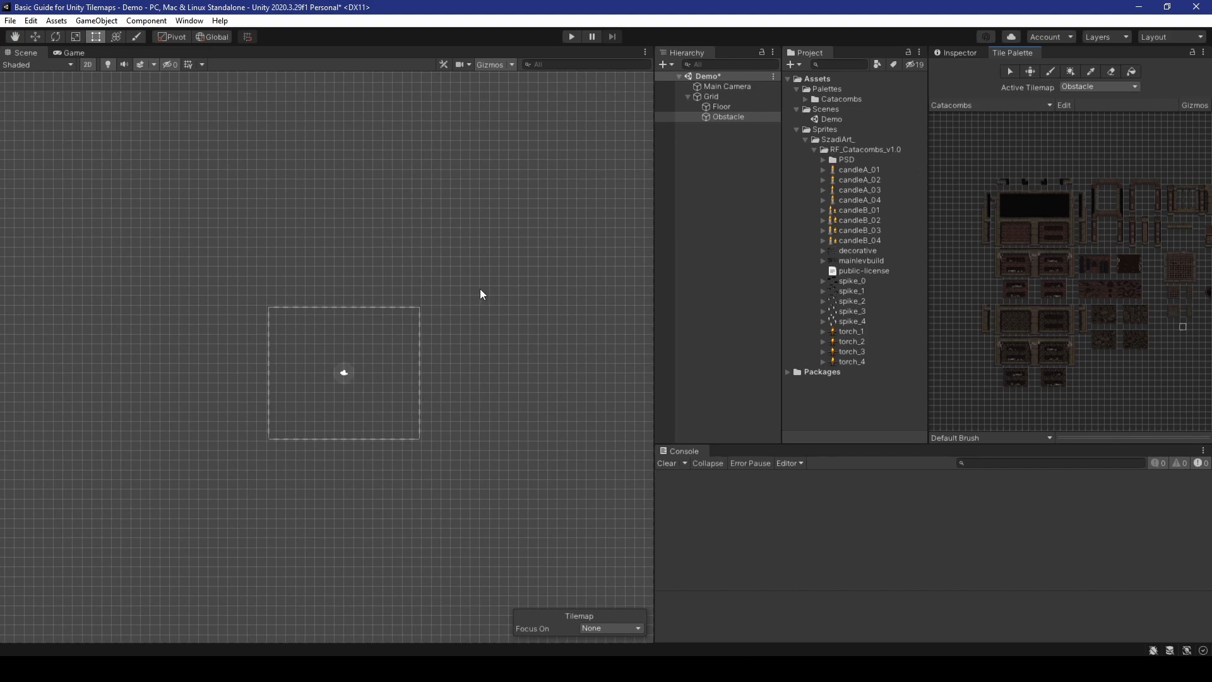
key("b")
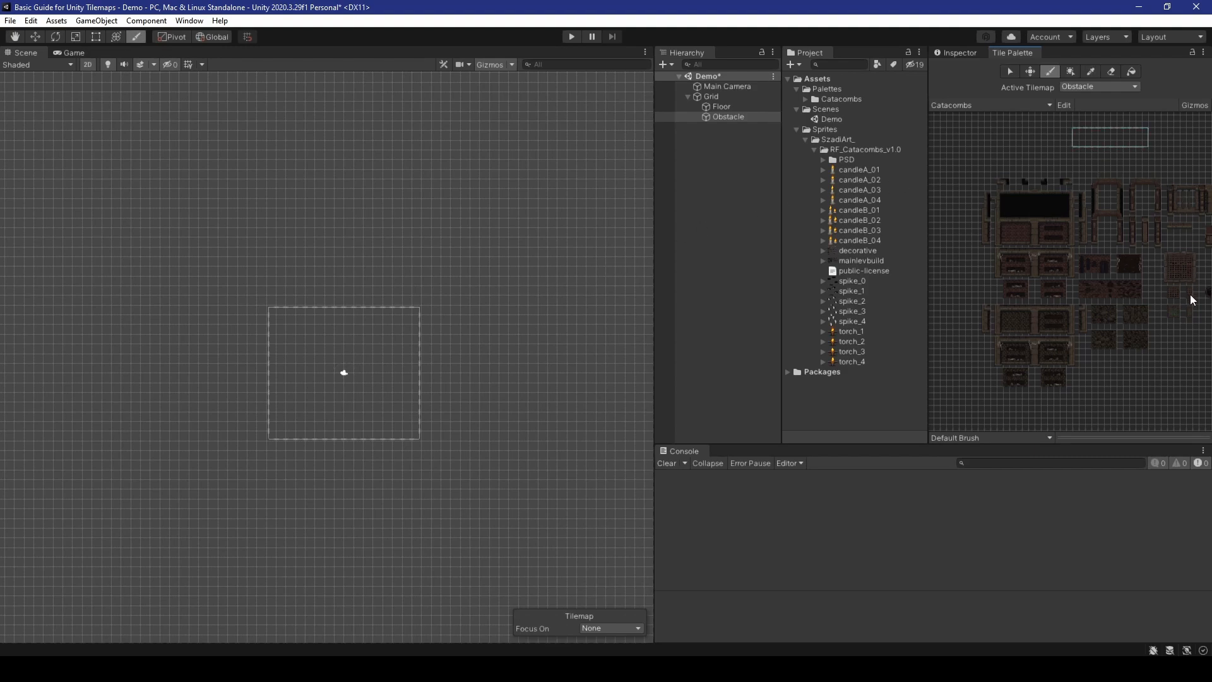
- Make Floor the active tilemap and paint a patch about 4 by 6 cells with the plain purple stone tile
middle_click_drag(1193, 352, 1014, 353)
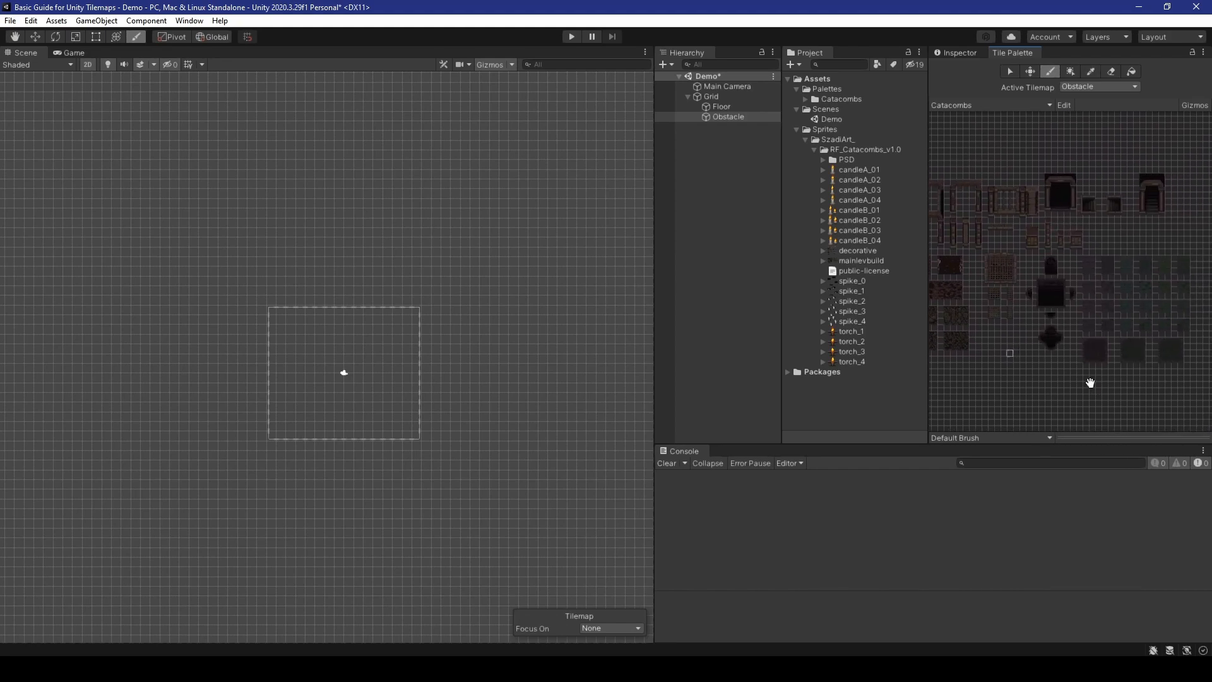
middle_click_drag(1093, 384, 1069, 358)
scroll(1082, 272, "up", 6)
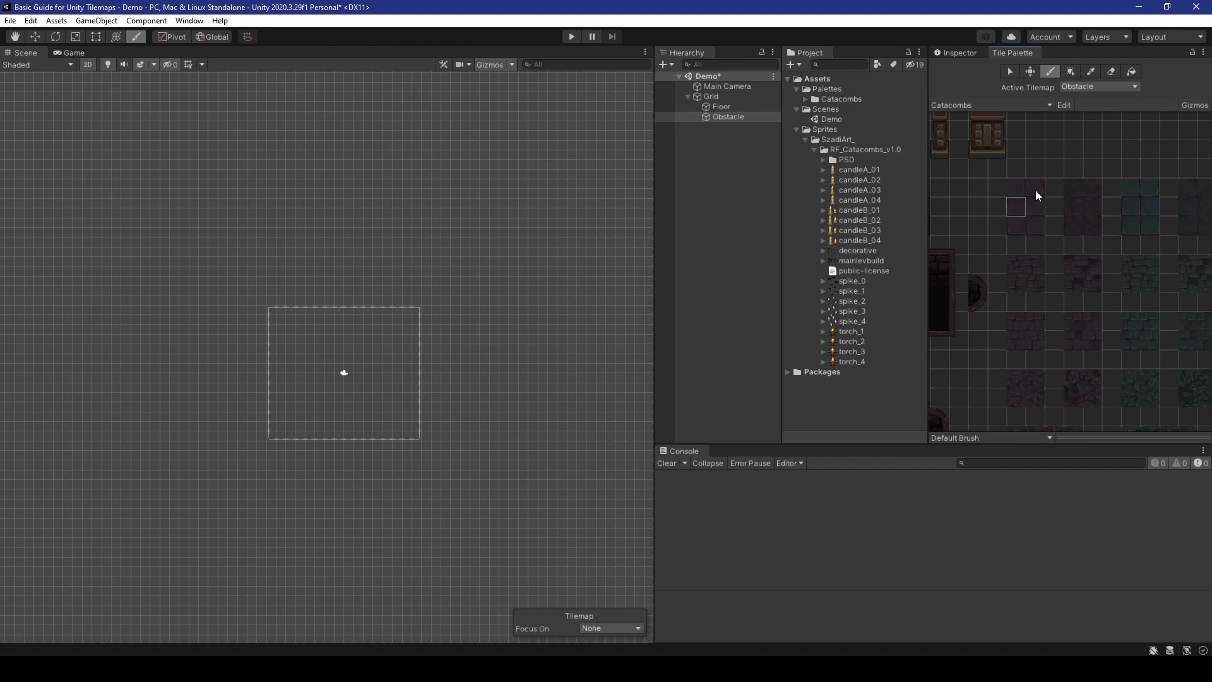
left_click(1083, 84)
left_click(1095, 111)
scroll(435, 235, "down", 6)
scroll(323, 323, "up", 6)
scroll(341, 315, "up", 4)
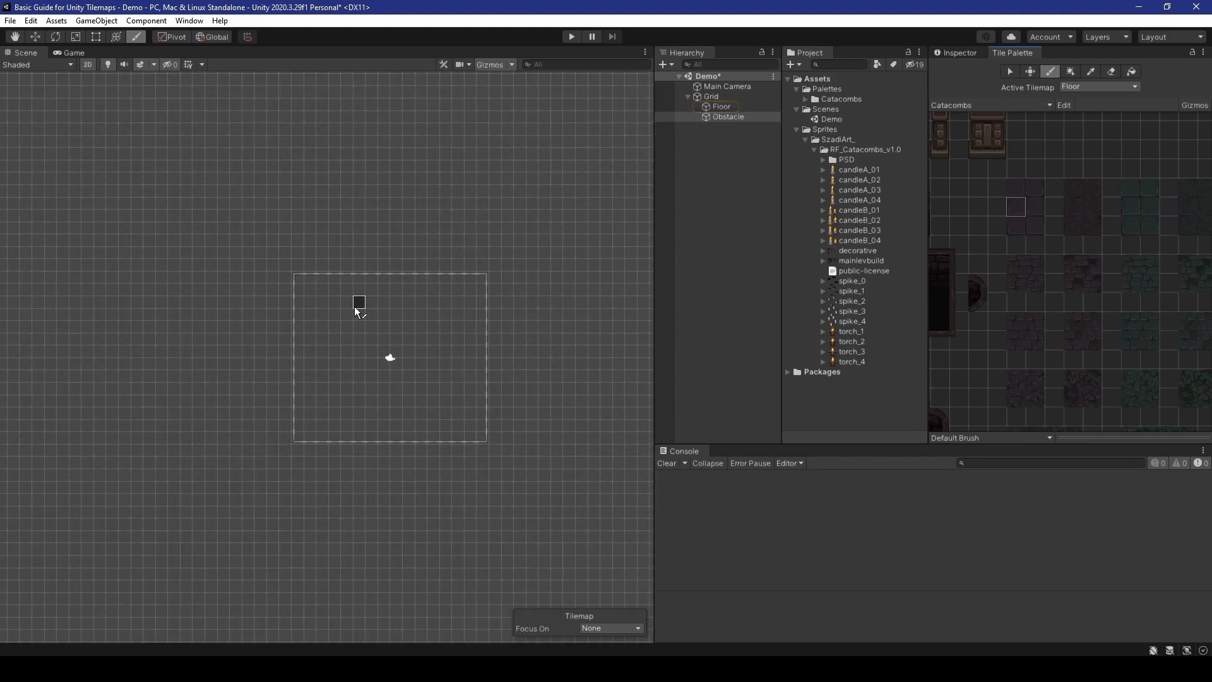
scroll(373, 287, "down", 4)
scroll(365, 289, "up", 3)
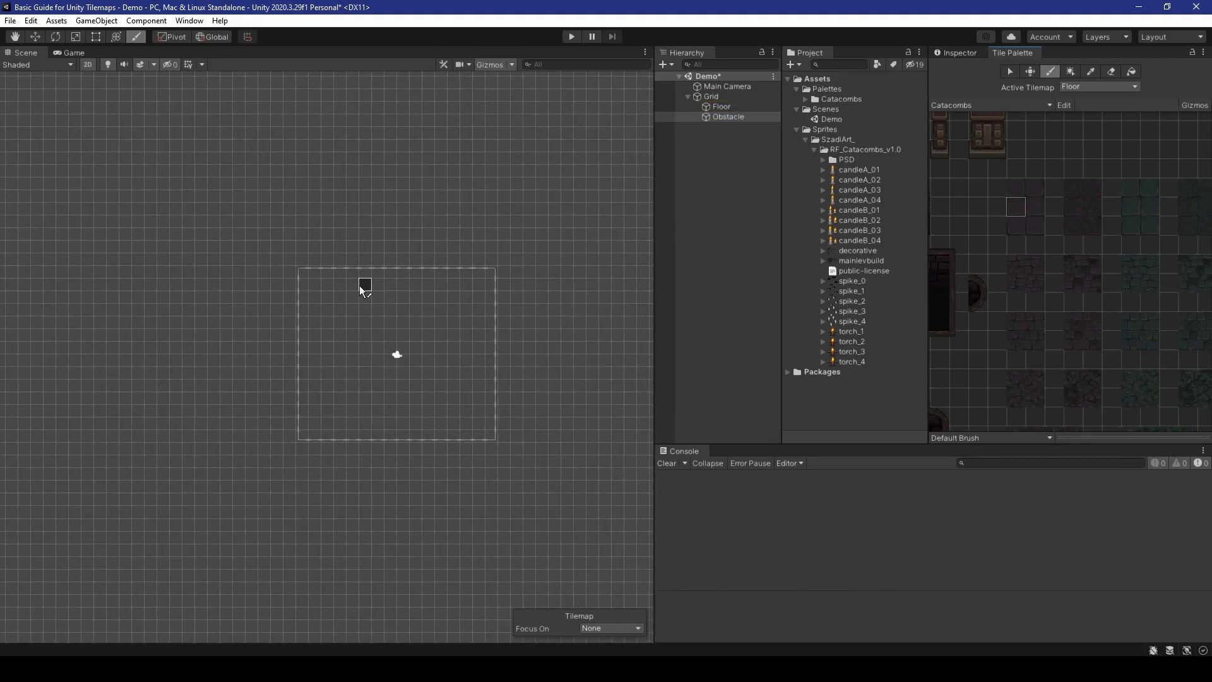
left_click(333, 290)
mouse_move(334, 336)
left_mouse_down()
mouse_move(347, 364)
mouse_move(352, 305)
mouse_move(366, 359)
mouse_move(383, 322)
left_mouse_up()
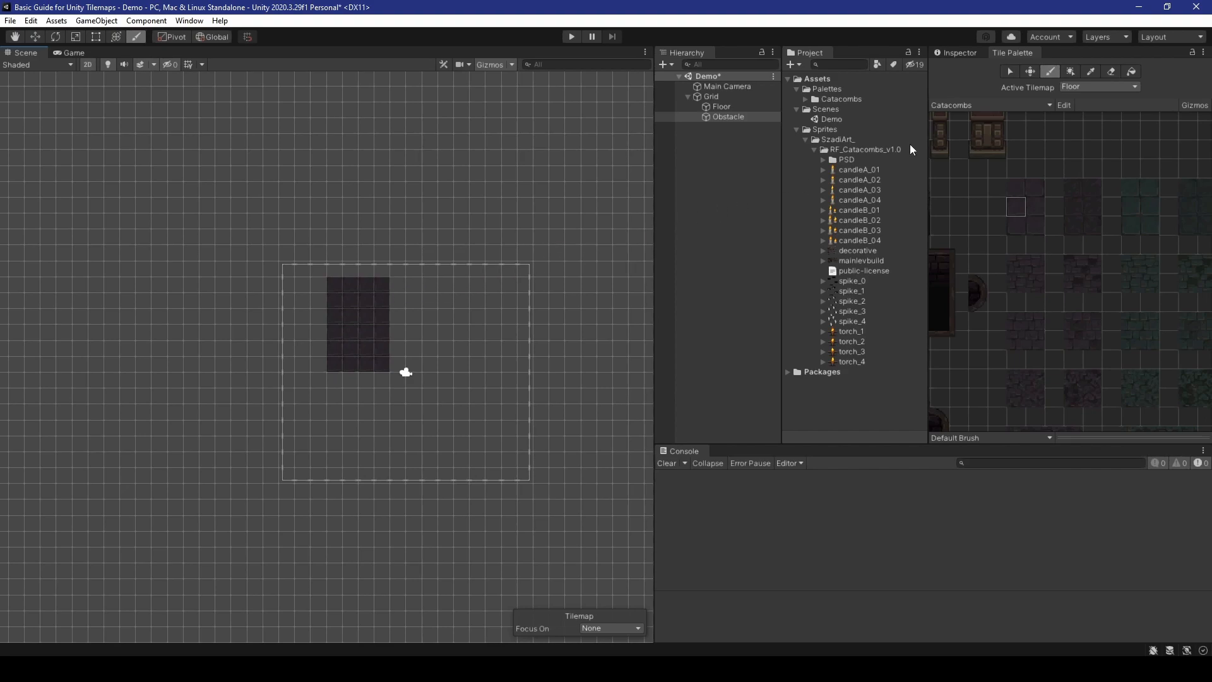
- Extend the floor patch with box fills of the same tile into a room about 13 by 13 cells
left_click(1070, 71)
mouse_move(472, 325)
left_mouse_down()
mouse_move(558, 362)
mouse_move(520, 366)
mouse_move(522, 472)
left_mouse_up()
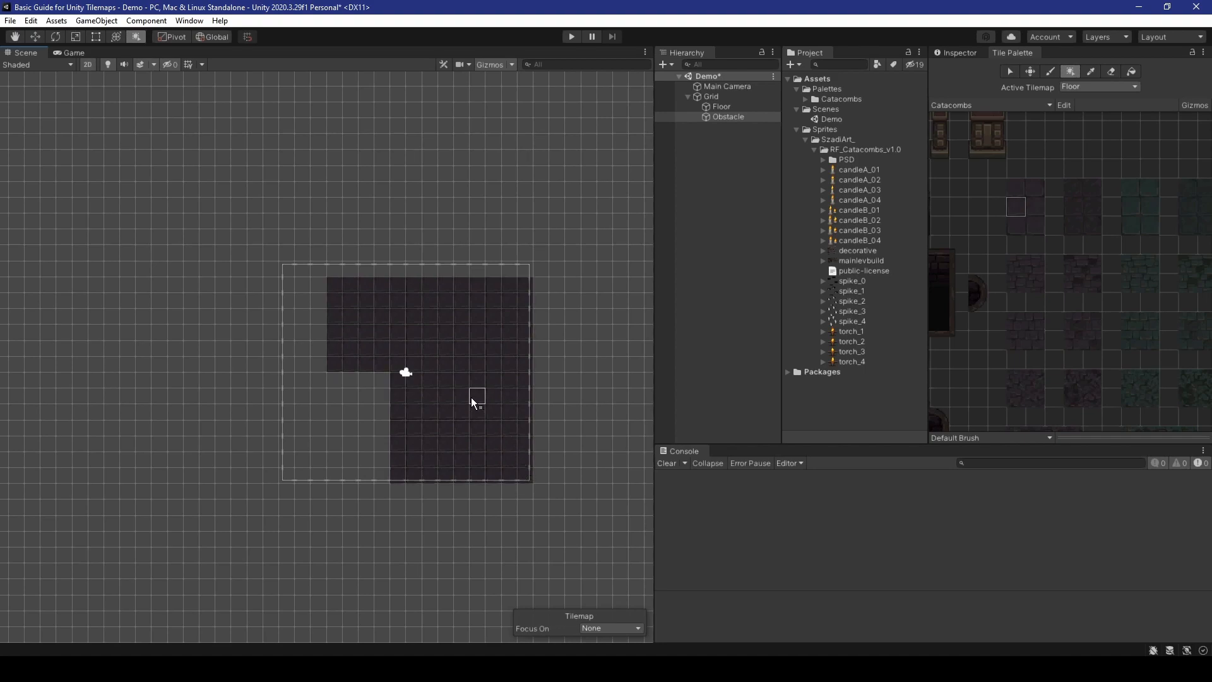
left_click_drag(397, 370, 336, 472)
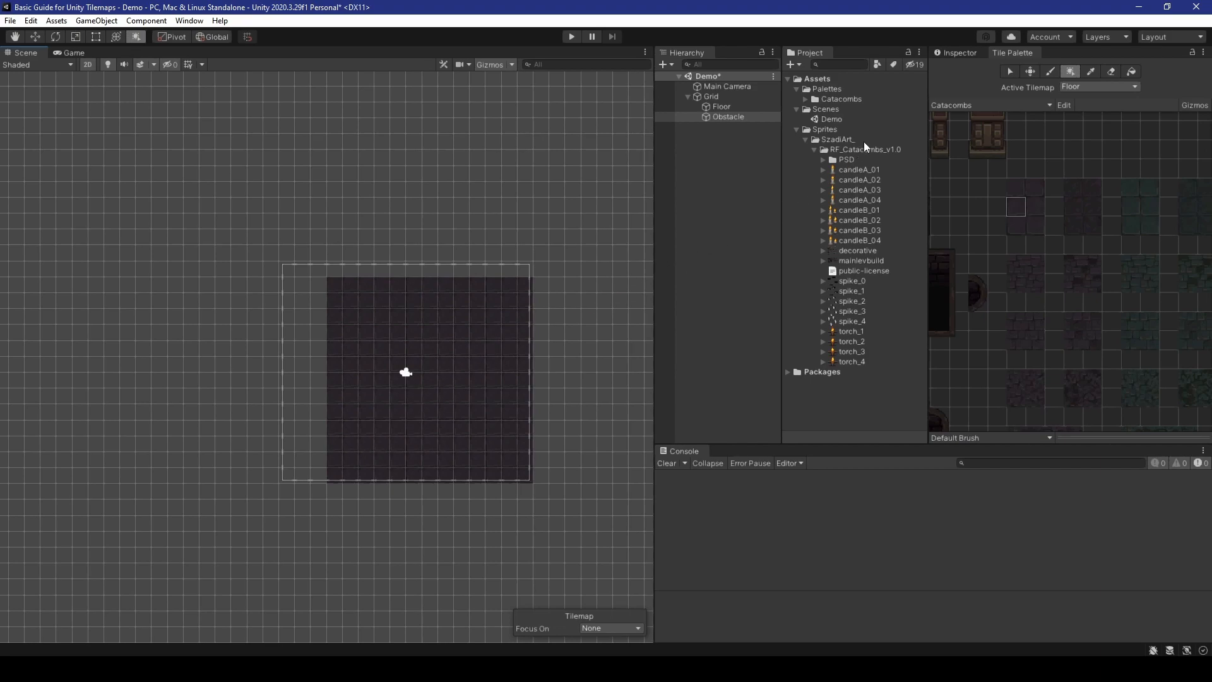
- Make Obstacle the active tilemap and brush framed red brick wall sections side by side along the floor's upper edge
left_click(1082, 89)
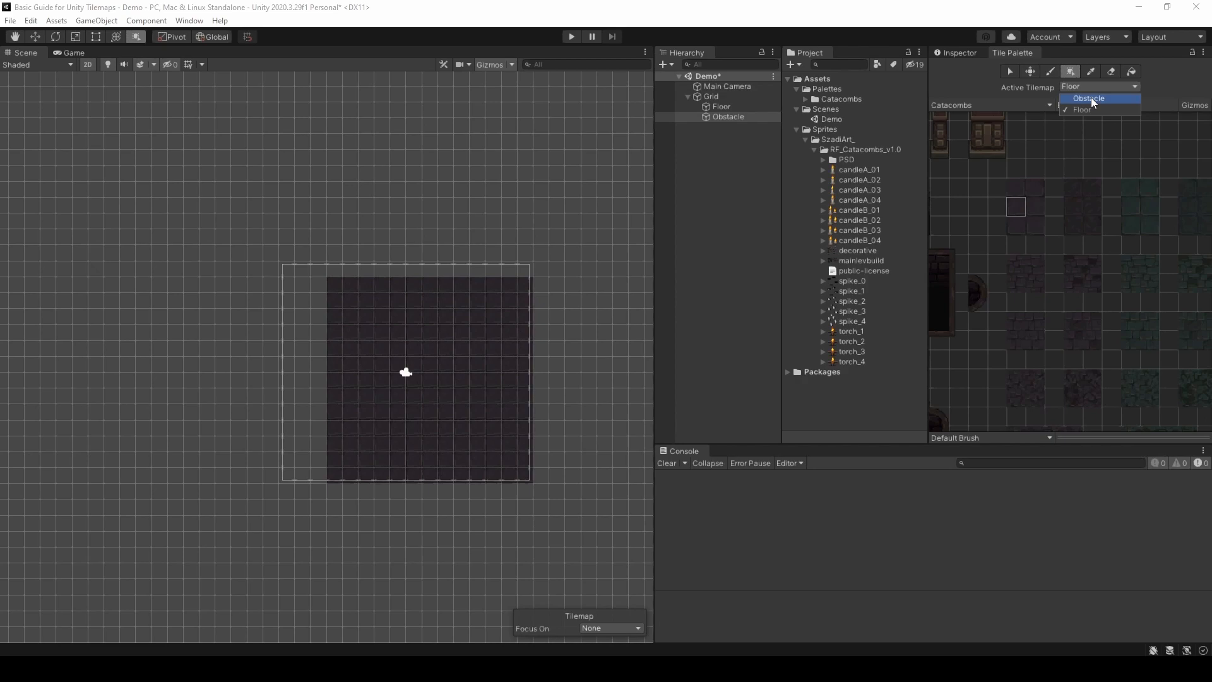
left_click(1091, 98)
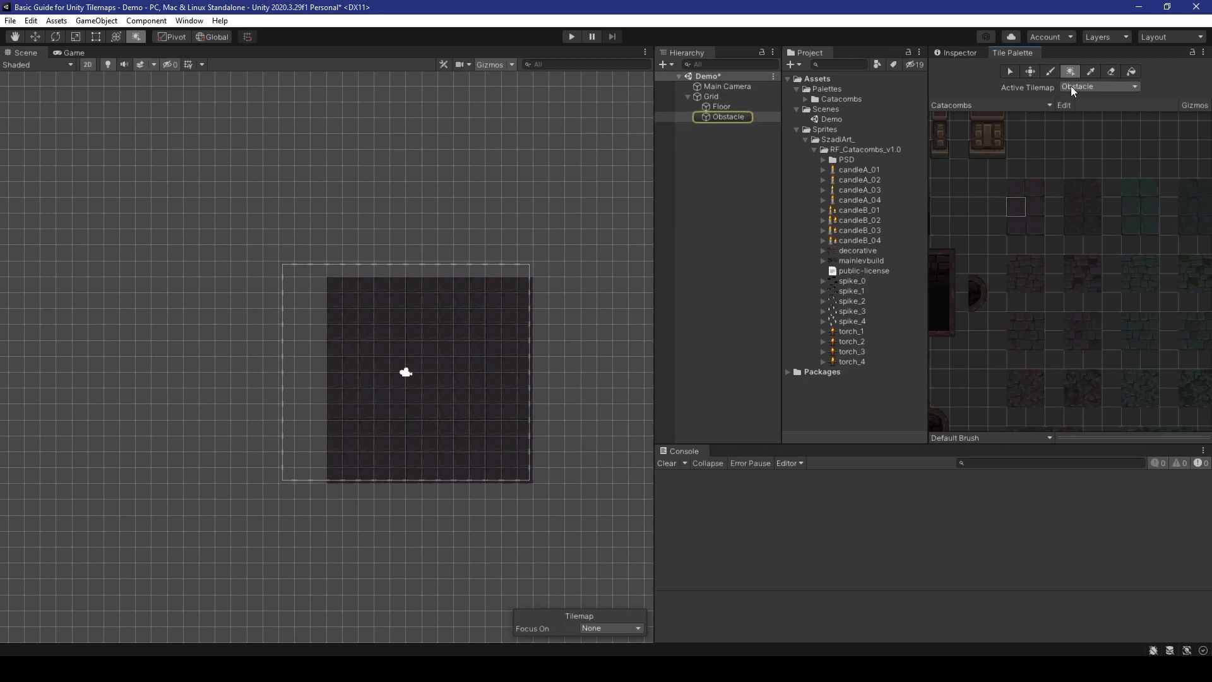
left_click(1049, 73)
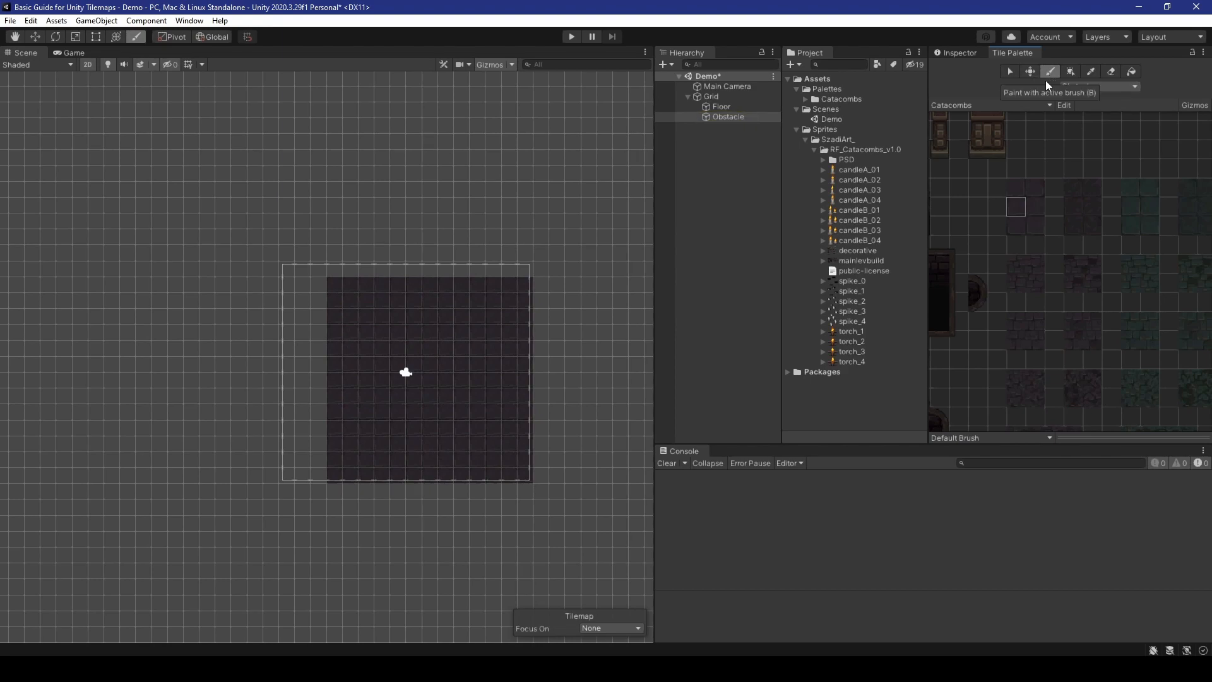
scroll(972, 205, "down", 3)
middle_click_drag(972, 207, 1177, 259)
middle_click_drag(1023, 215, 1191, 165)
scroll(975, 351, "down", 1)
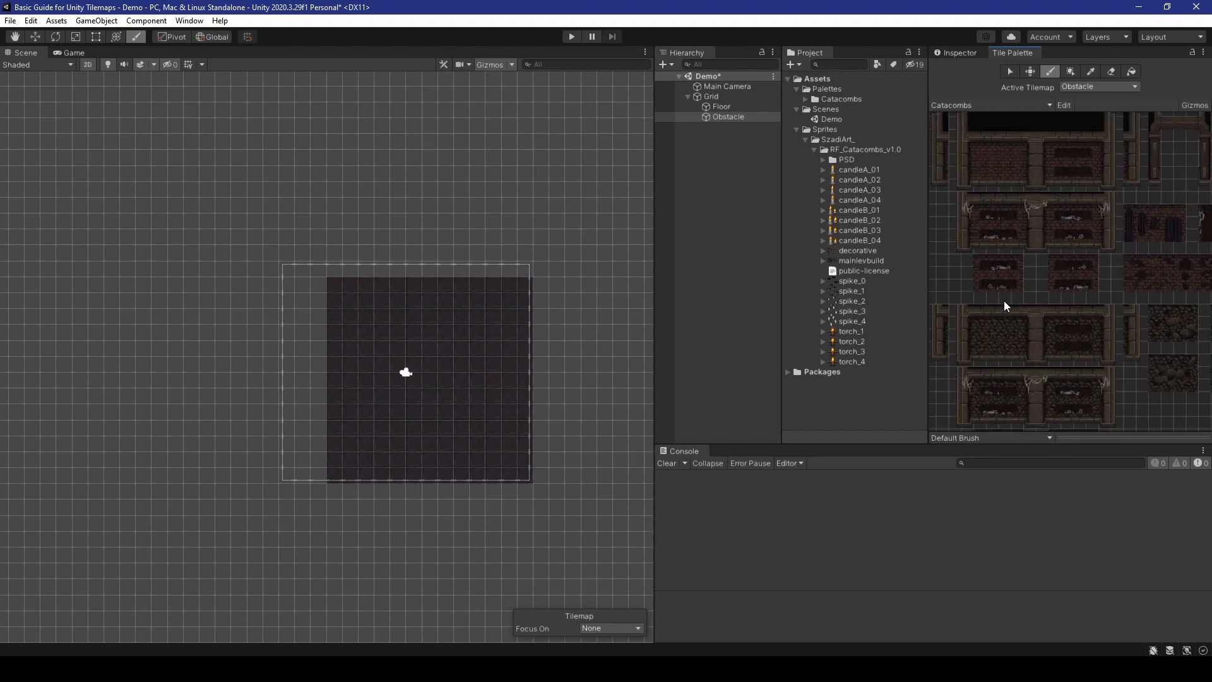
scroll(1004, 189, "down", 5)
middle_click_drag(1005, 170, 994, 262)
scroll(986, 268, "up", 6)
left_click_drag(949, 299, 1028, 248)
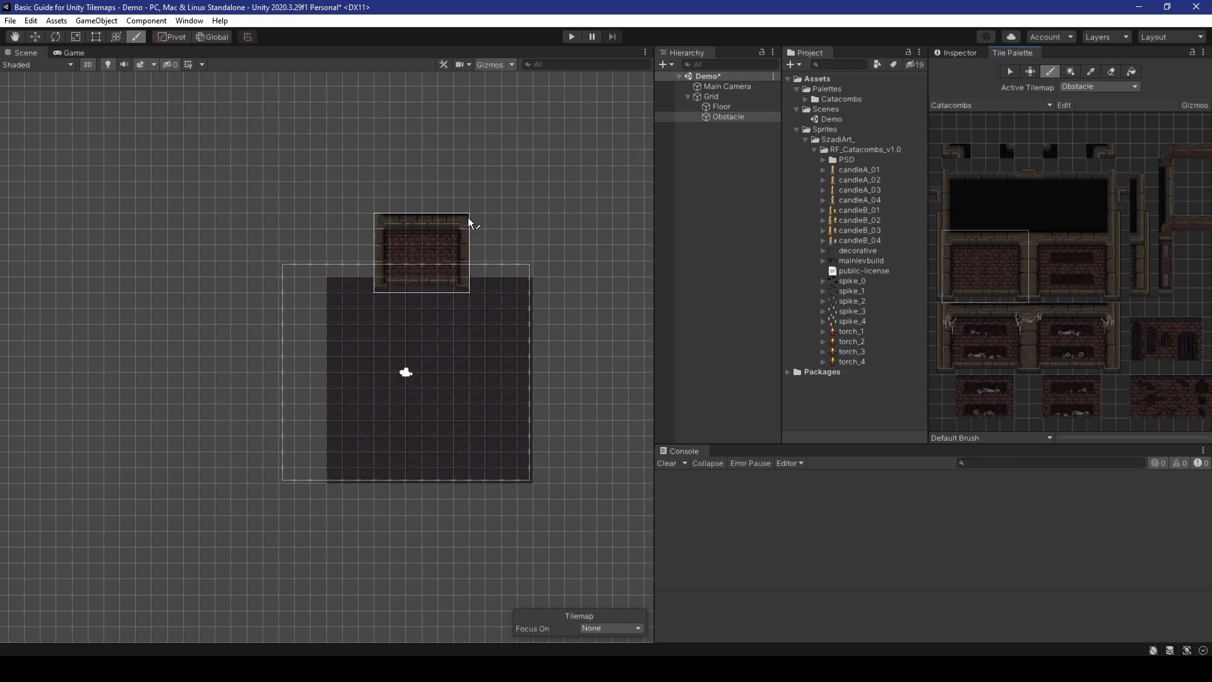
left_click(469, 222)
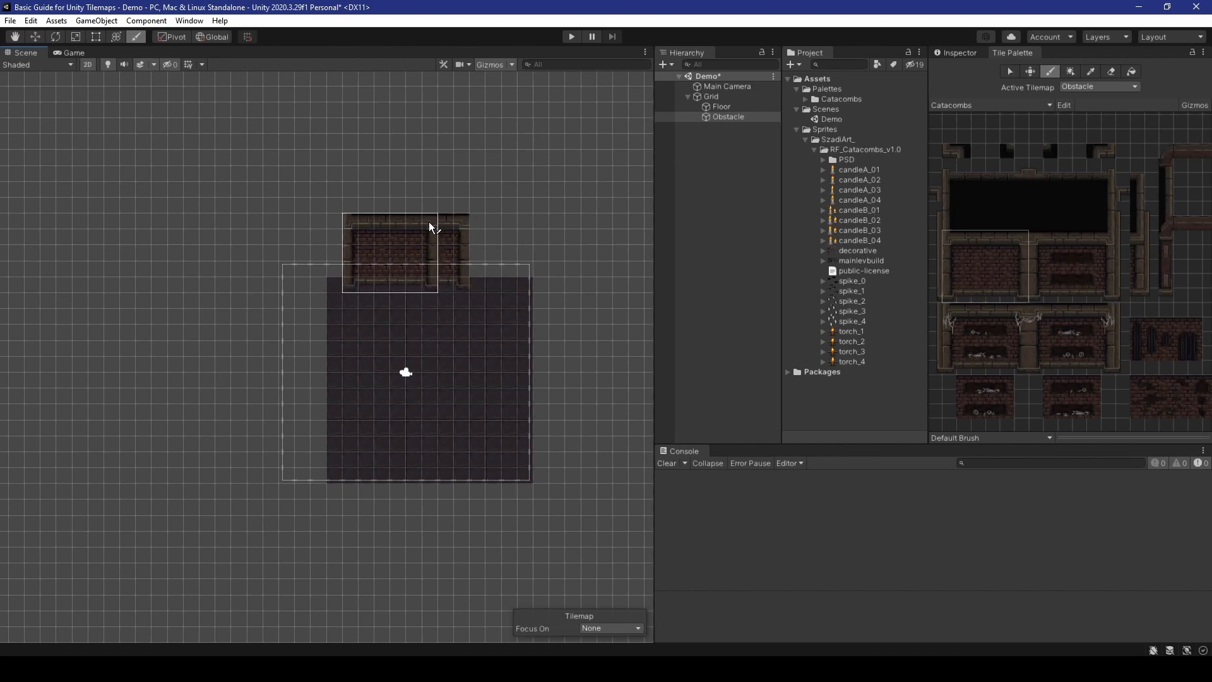
left_click(455, 229)
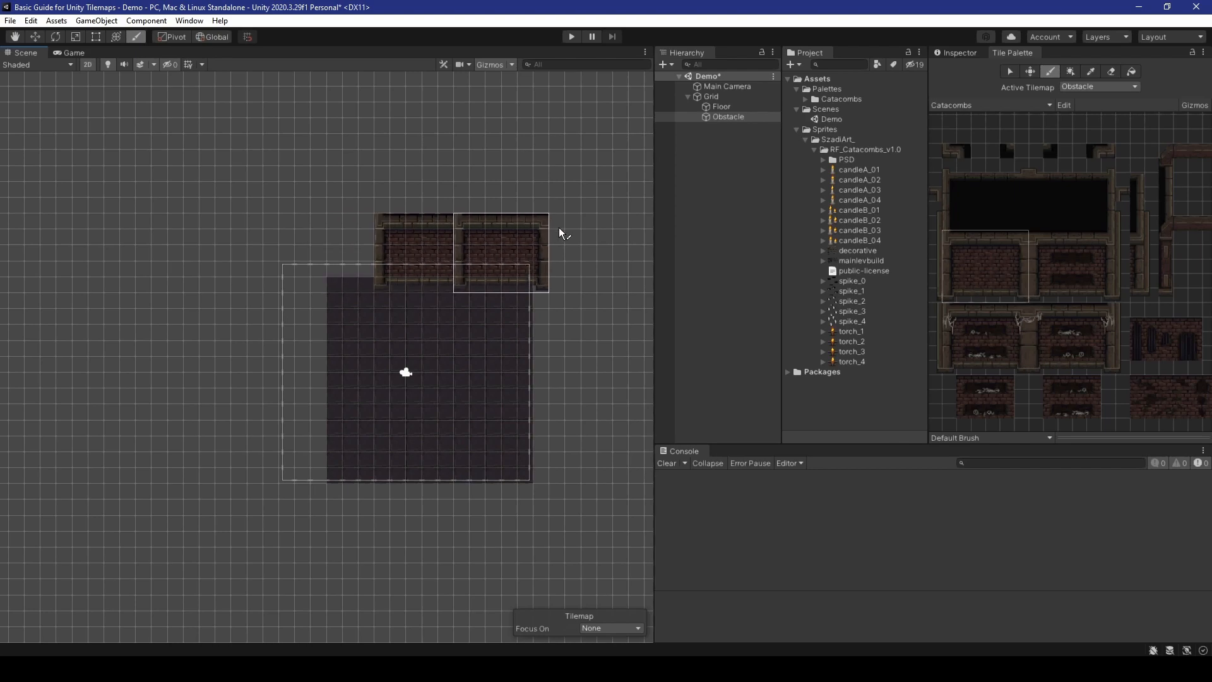
- Paint plain brick wall across the room's whole upper edge and close both ends with stone pillar pieces
key("i")
mouse_move(963, 243)
left_mouse_down()
mouse_move(943, 294)
mouse_move(978, 251)
mouse_move(996, 292)
left_mouse_up()
mouse_move(496, 286)
left_mouse_down()
mouse_move(482, 276)
mouse_move(367, 286)
left_mouse_up()
left_click(945, 265)
left_click(335, 252)
left_click(1122, 253)
left_click(532, 252)
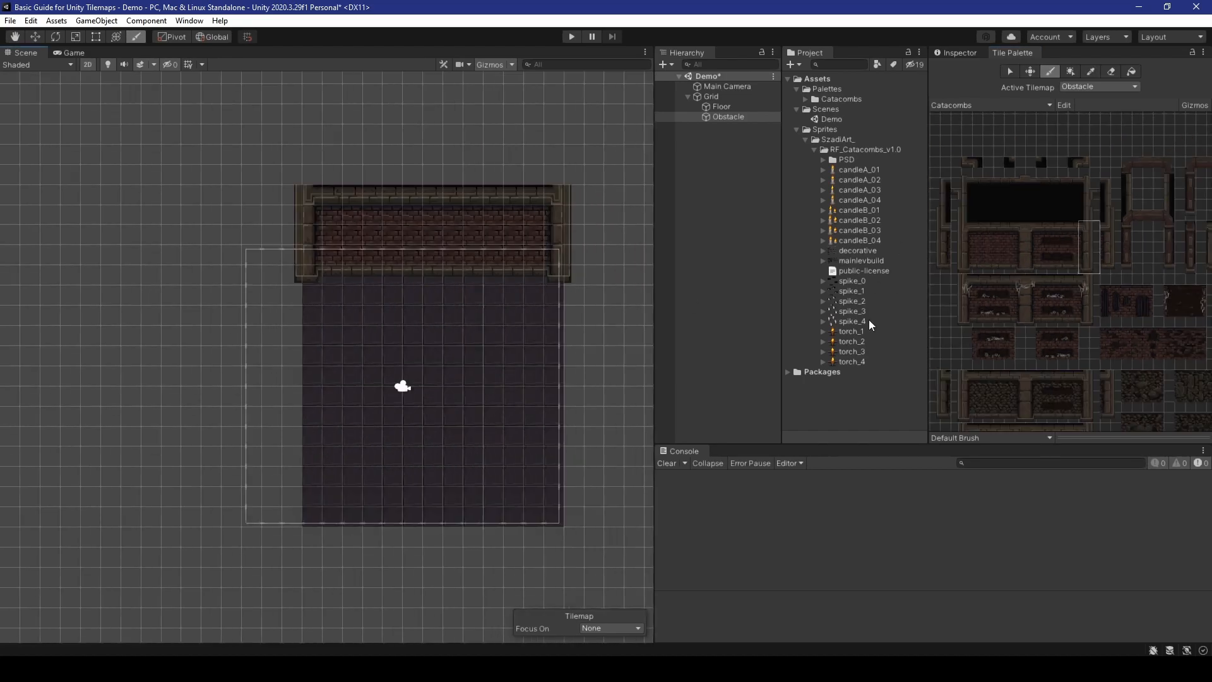
scroll(1043, 269, "up", 5)
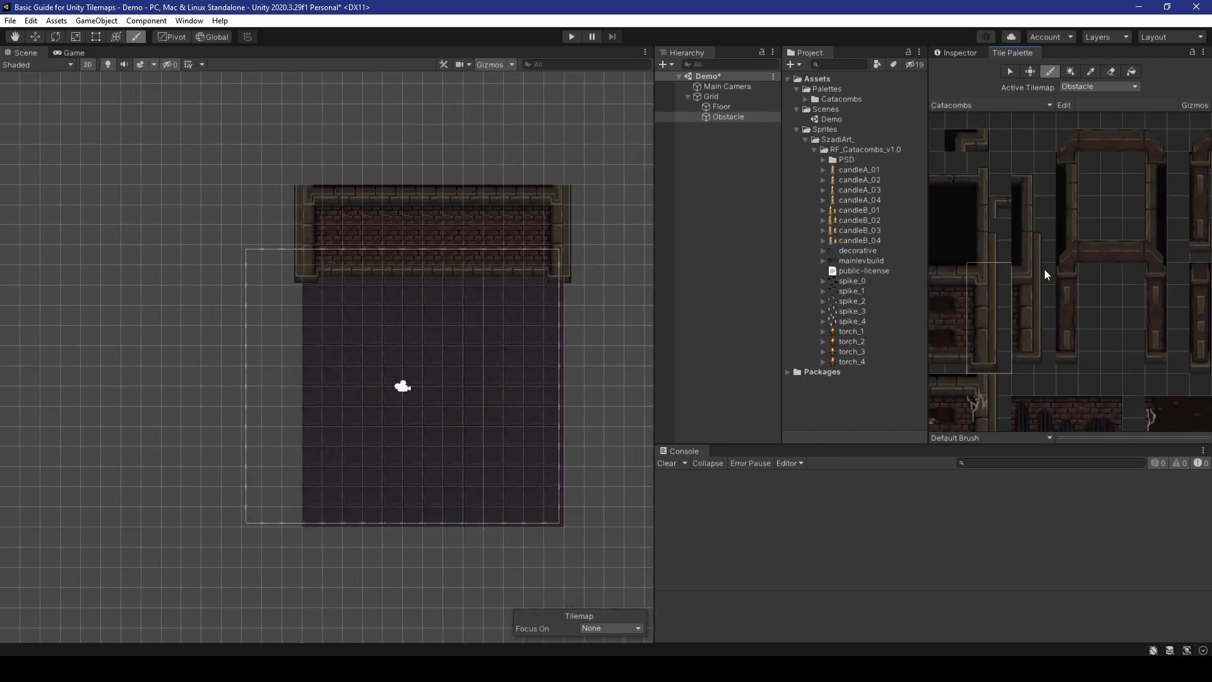
left_click_drag(984, 261, 1001, 260)
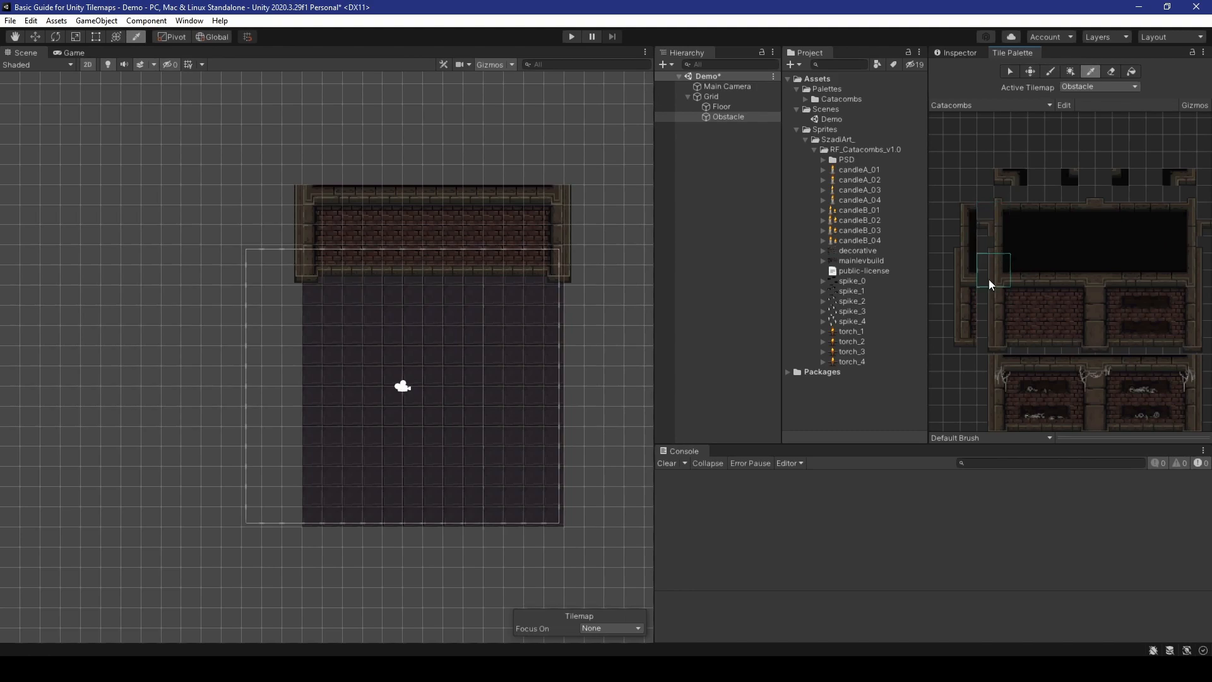
middle_click_drag(1004, 316, 989, 260)
left_click_drag(970, 307, 987, 307)
left_click_drag(987, 358, 971, 375)
left_click_drag(970, 324, 971, 375)
middle_click_drag(973, 246, 1008, 303)
mouse_move(990, 211)
left_mouse_down()
mouse_move(990, 348)
mouse_move(990, 207)
left_mouse_up()
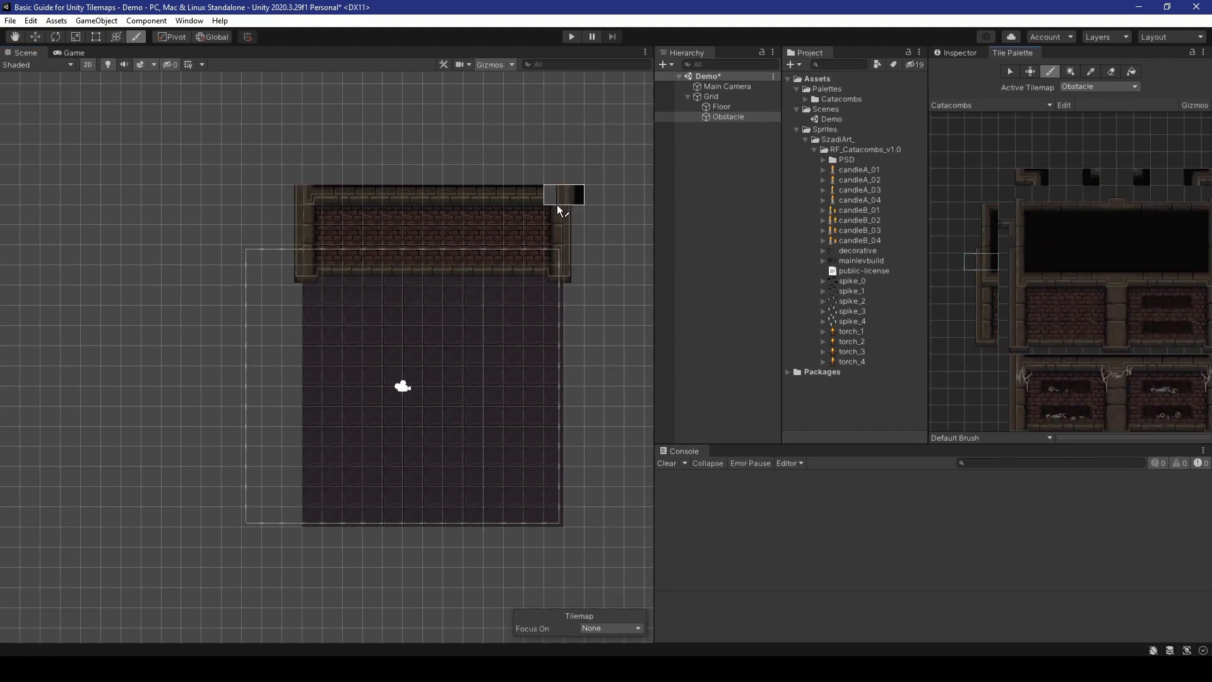
- Paint the stone wall border along the floor's lower edge and add the two lower corner tiles on Obstacle
scroll(1052, 234, "down", 3)
left_click_drag(1054, 236, 1021, 225)
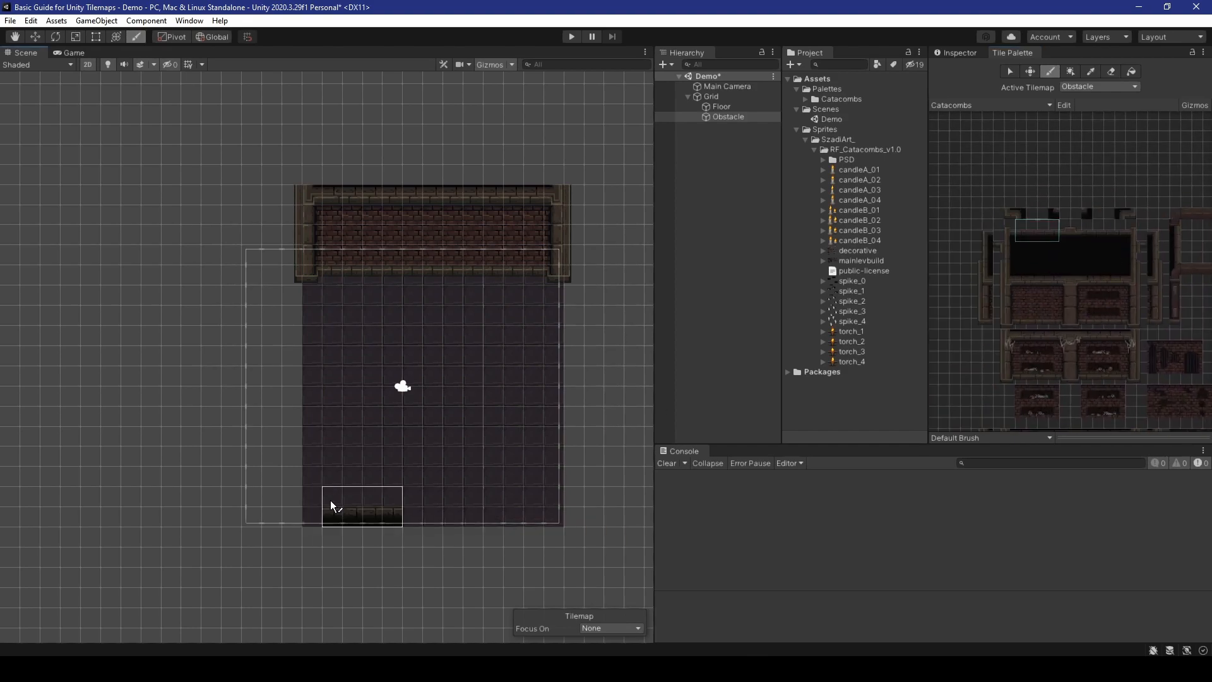
left_click_drag(328, 500, 492, 499)
left_click(1054, 213)
scroll(1040, 216, "up", 3)
left_click(1063, 213)
left_click(295, 519)
left_click(1120, 213)
left_click(573, 517)
- Paint the vertical stone border tiles up the full height of the room's right and left sides
middle_click_drag(535, 422, 503, 407)
scroll(966, 288, "up", 2)
left_click(955, 289)
left_click_drag(517, 483, 514, 189)
middle_click_drag(513, 195, 622, 179)
middle_click_drag(1175, 265, 955, 256)
left_click(1065, 257)
left_click_drag(345, 469, 343, 166)
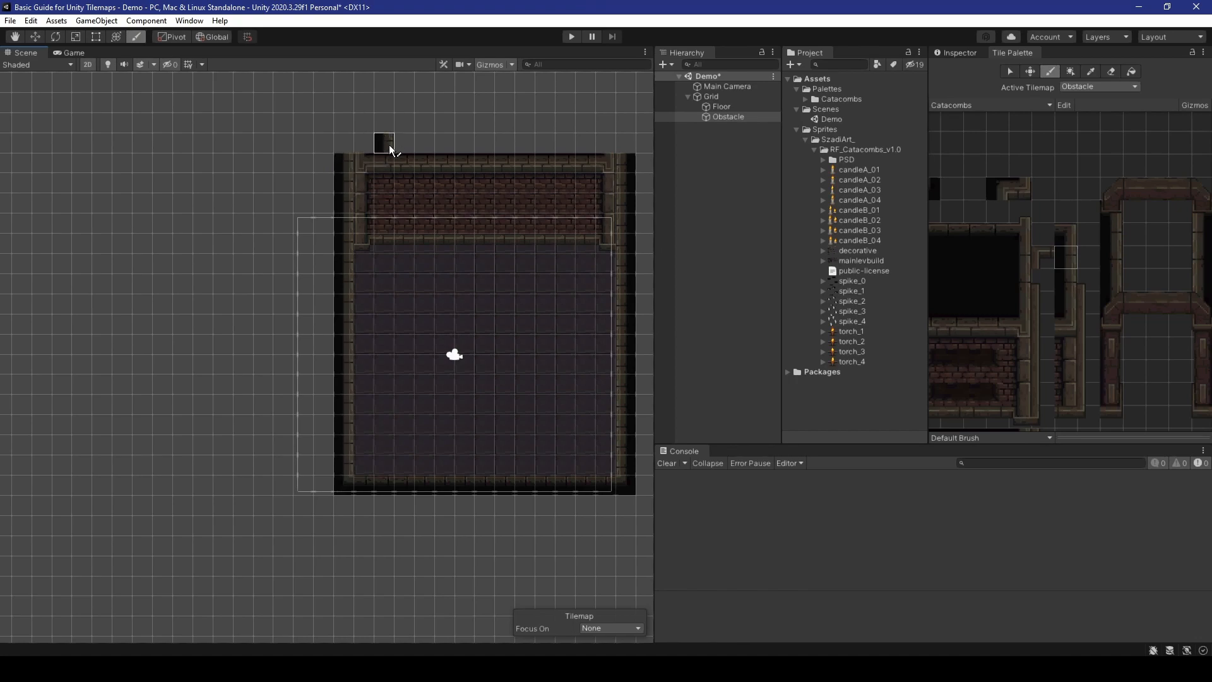
- Erase the top row of the brick wall and repaint it with the straight stone border tiles
left_click(1109, 72)
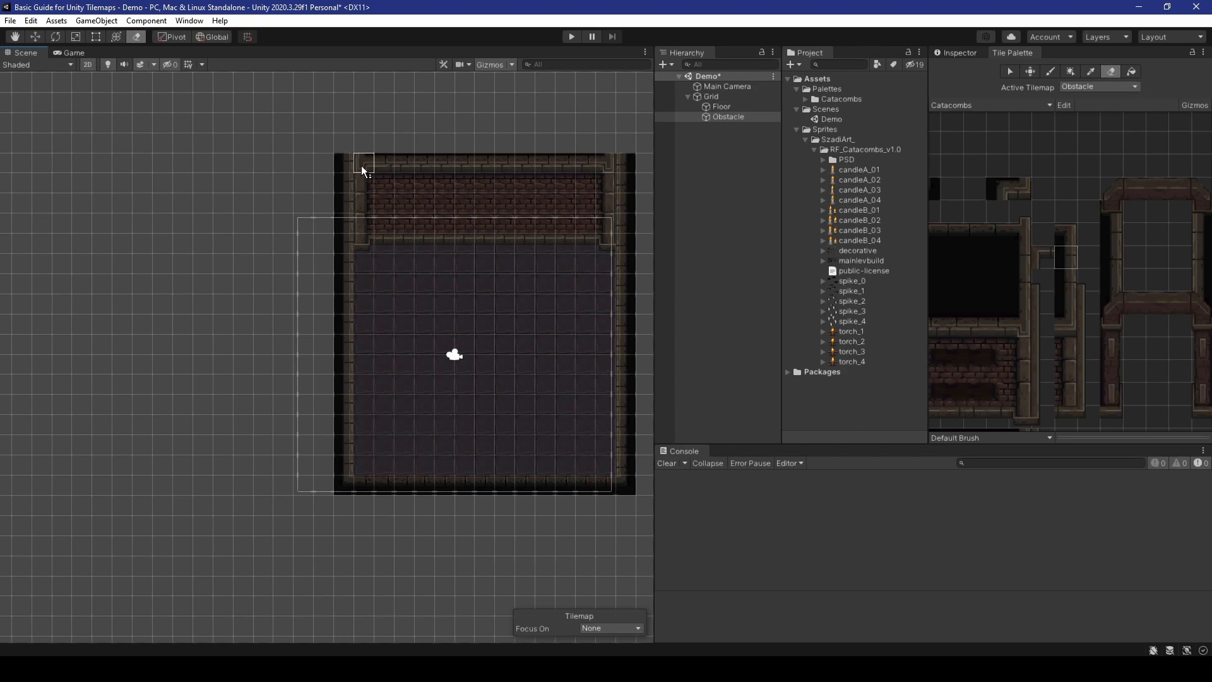
left_click_drag(363, 167, 606, 164)
scroll(582, 160, "up", 5)
middle_click_drag(947, 334, 1056, 325)
scroll(1045, 327, "down", 4)
left_click_drag(1039, 318, 1098, 319)
left_click_drag(308, 164, 537, 165)
middle_click_drag(966, 242, 846, 239)
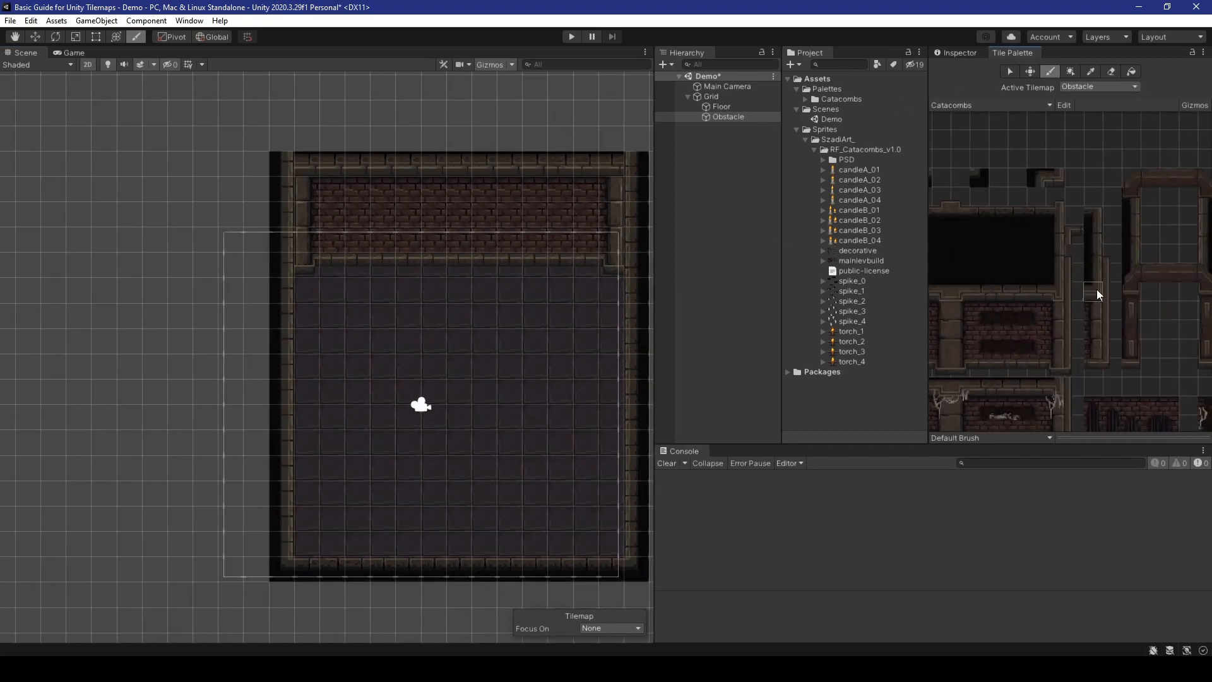
- Paint matching corner tiles at the room's upper left and upper right corners
middle_click_drag(1108, 280, 1115, 211)
scroll(1137, 234, "down", 5)
middle_click_drag(1159, 246, 1002, 278)
scroll(1098, 247, "up", 8)
left_click(1105, 240)
middle_click_drag(420, 290, 319, 344)
scroll(385, 199, "up", 5)
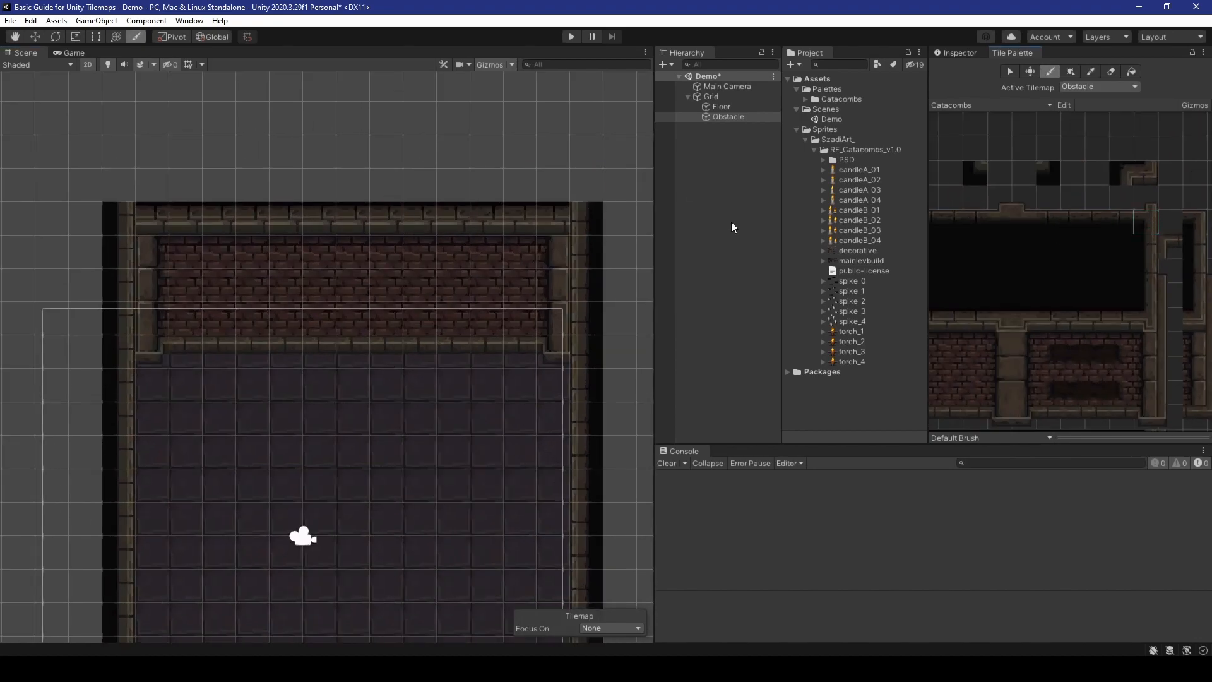
scroll(1010, 284, "down", 6)
left_click(1171, 240)
left_click(120, 219)
left_click(998, 234)
left_click(591, 228)
- Stamp two stone pillars from the palette onto the back wall, dividing the brickwork into three panels
scroll(591, 230, "down", 5)
middle_click_drag(442, 379, 522, 319)
left_click_drag(1075, 348, 1093, 424)
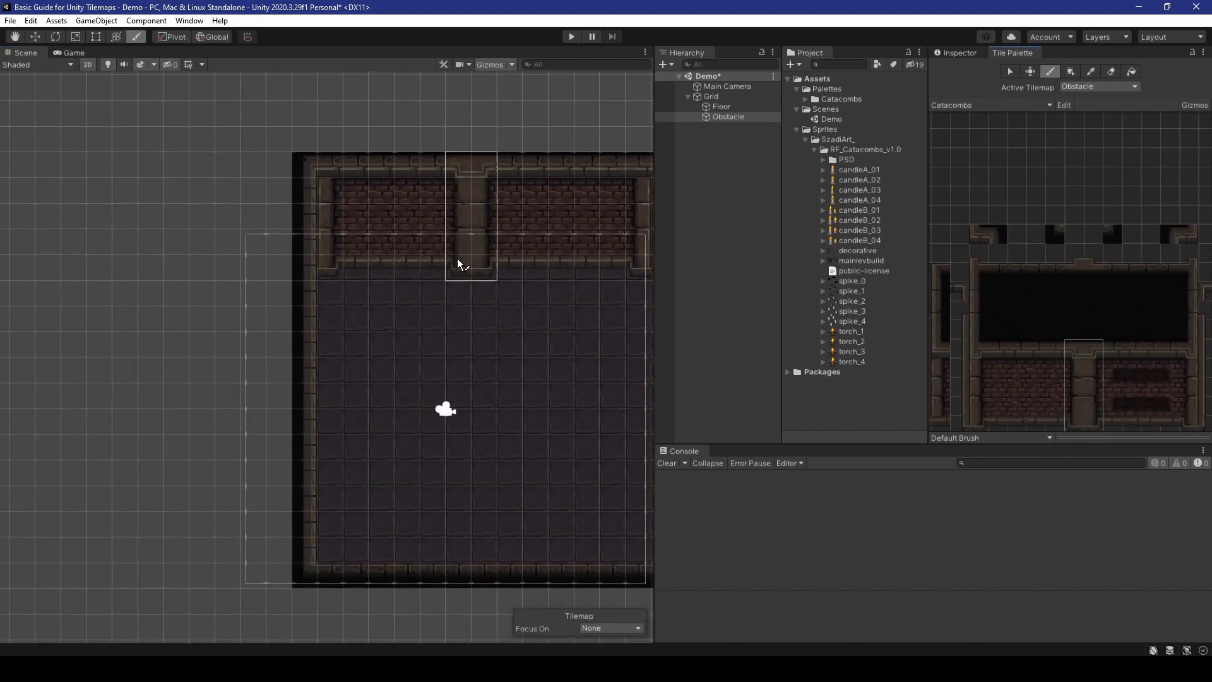
left_click(409, 268)
left_click(531, 263)
- Paint damaged brick pieces with dark recesses into the right and left panels of the back wall
middle_click_drag(1141, 379, 1036, 317)
scroll(1034, 315, "up", 5)
left_click_drag(984, 299, 1077, 327)
mouse_move(1016, 299)
left_mouse_down()
mouse_move(1043, 361)
mouse_move(985, 361)
left_mouse_up()
left_click(587, 241)
left_click_drag(1078, 299, 1076, 360)
left_click(382, 242)
left_click(355, 242)
- Paint both halves of the damaged brick recess into the middle panel and bring the whole room into view
scroll(480, 303, "down", 1)
left_click_drag(984, 300, 1023, 355)
left_click(494, 231)
left_click_drag(1077, 299, 1077, 360)
left_click(518, 230)
scroll(530, 213, "down", 8)
middle_click_drag(531, 213, 507, 212)
scroll(531, 329, "down", 3)
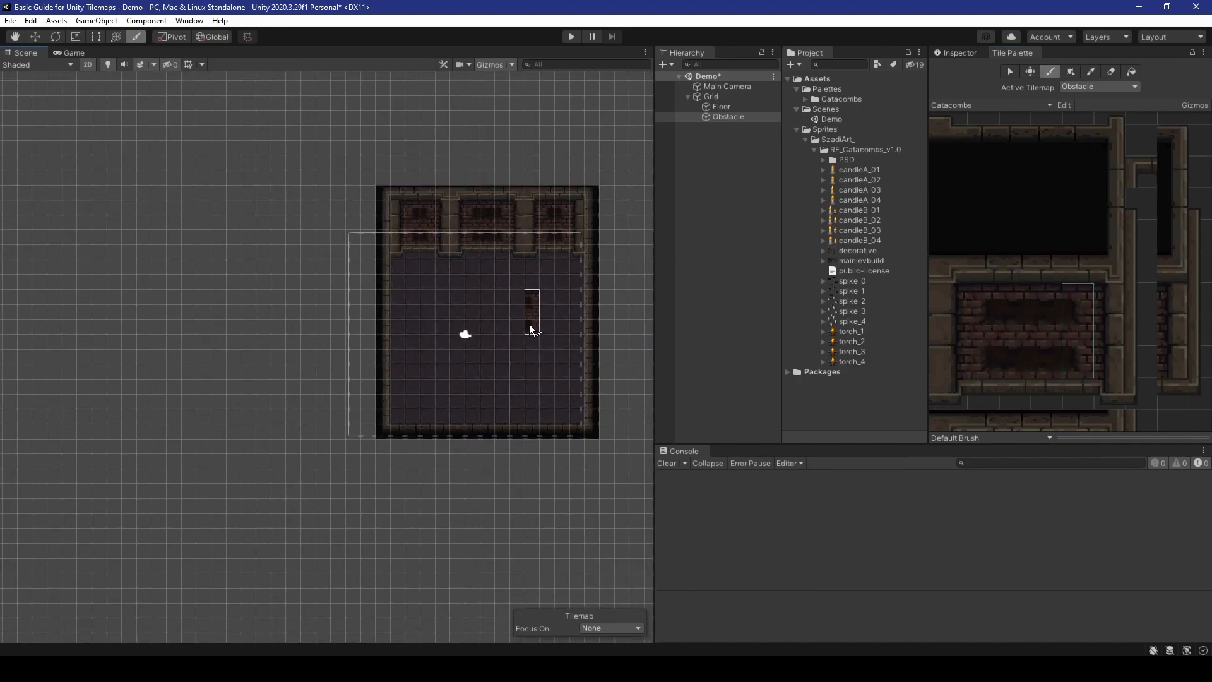
scroll(353, 289, "down", 2)
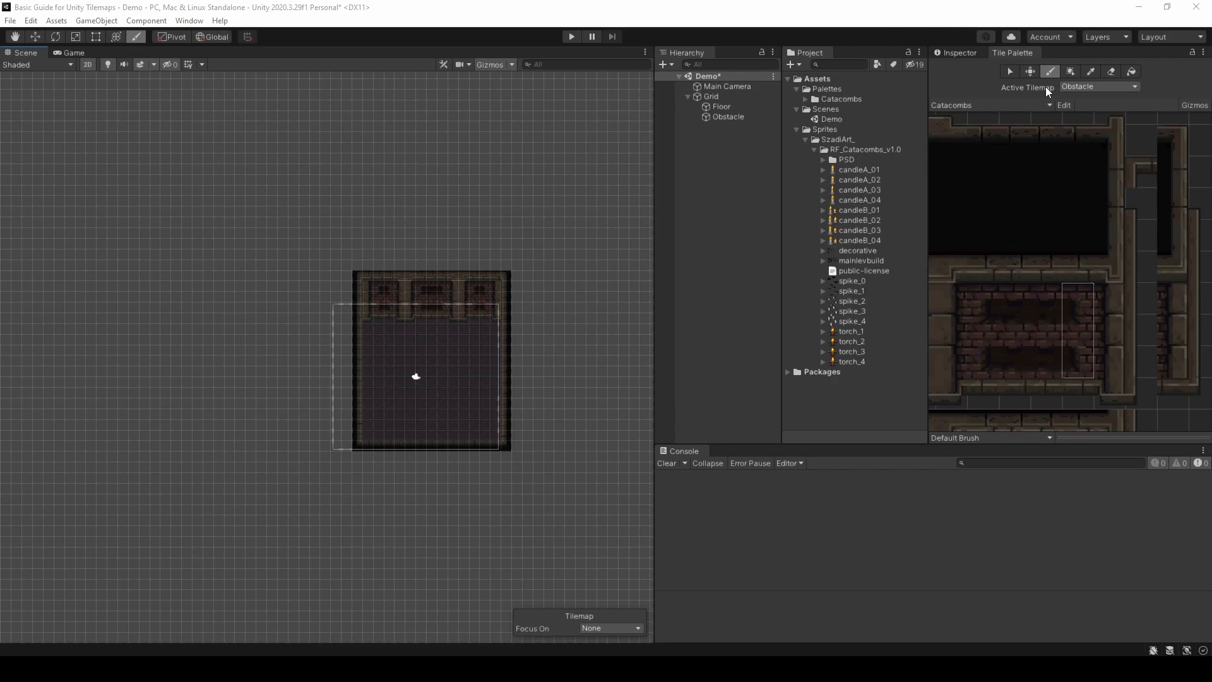
- Select the Floor tilemap in the hierarchy and set Focus On to Tilemap to isolate the floor tiles
left_click(1076, 87)
left_click(1089, 100)
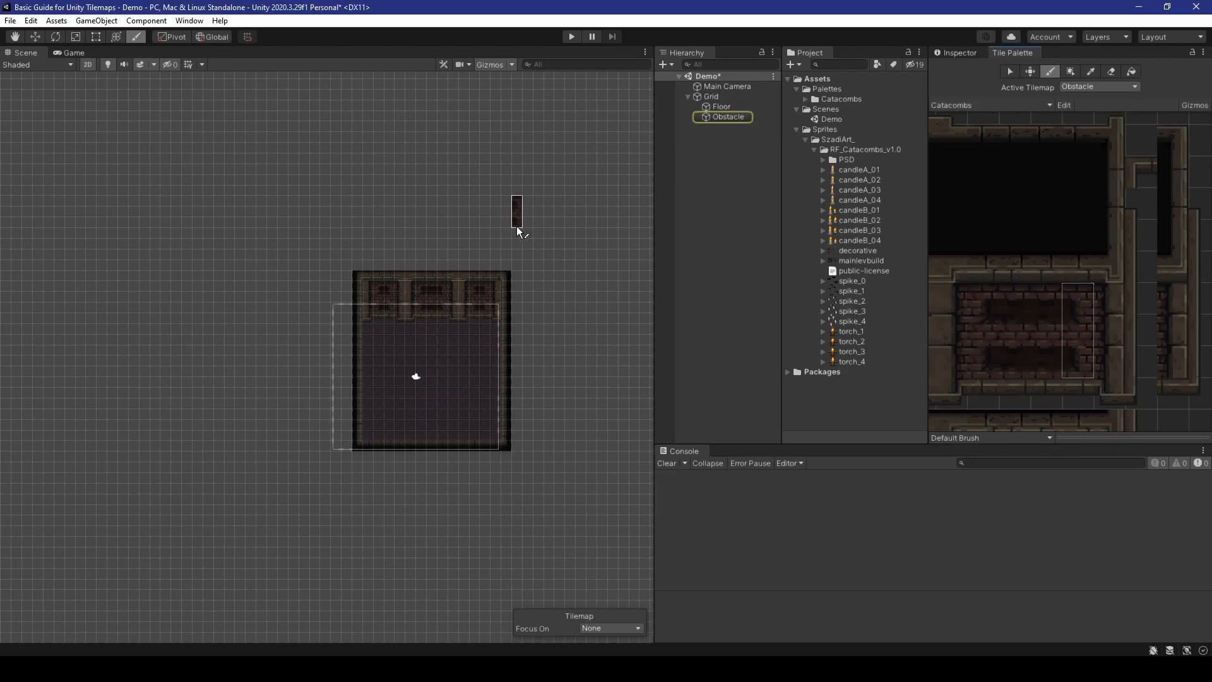
left_click(731, 106)
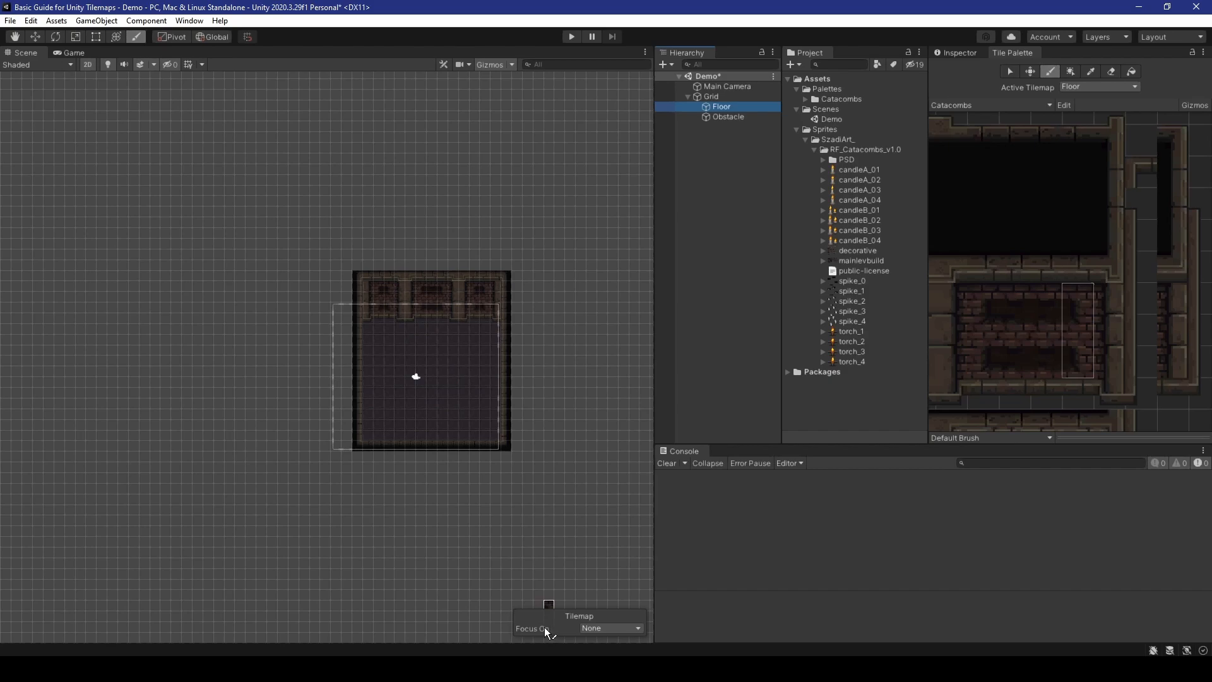
left_click(594, 630)
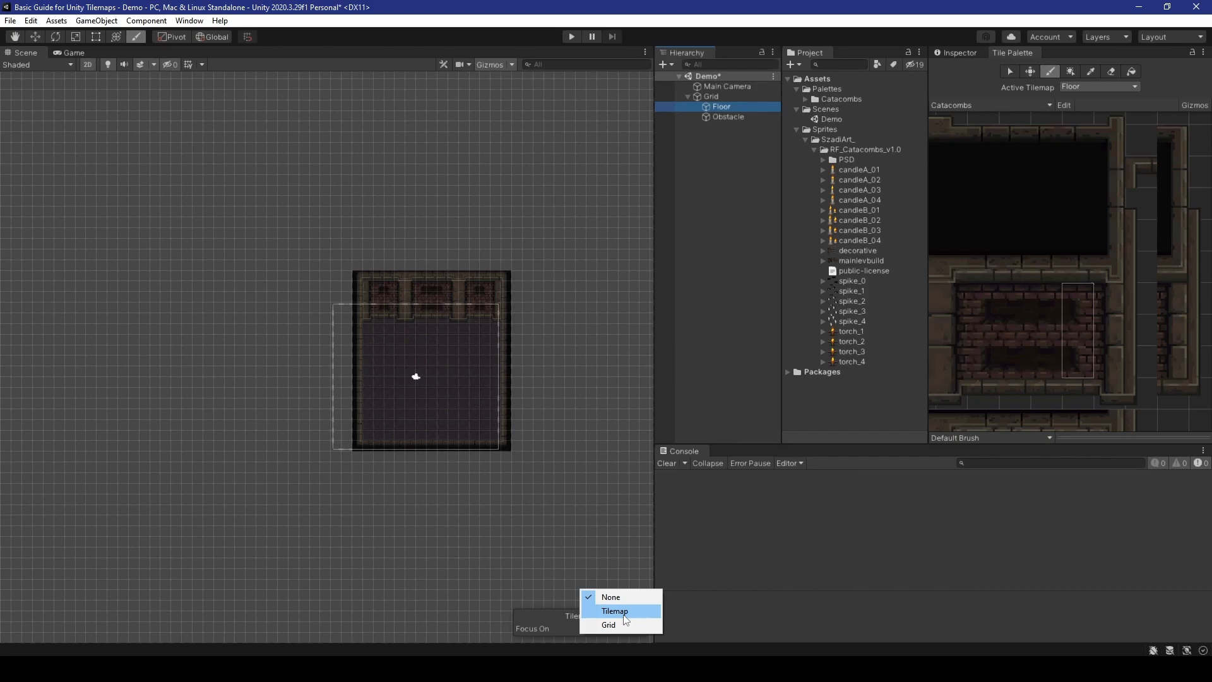
left_click(614, 612)
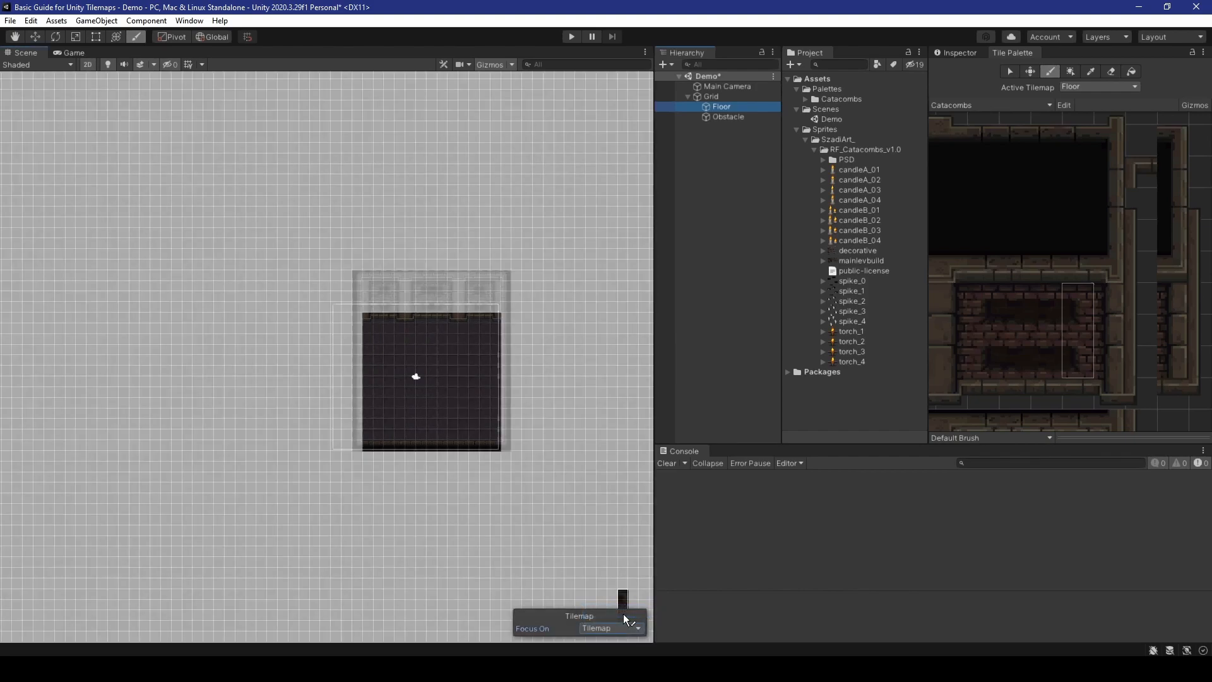
scroll(442, 382, "up", 3)
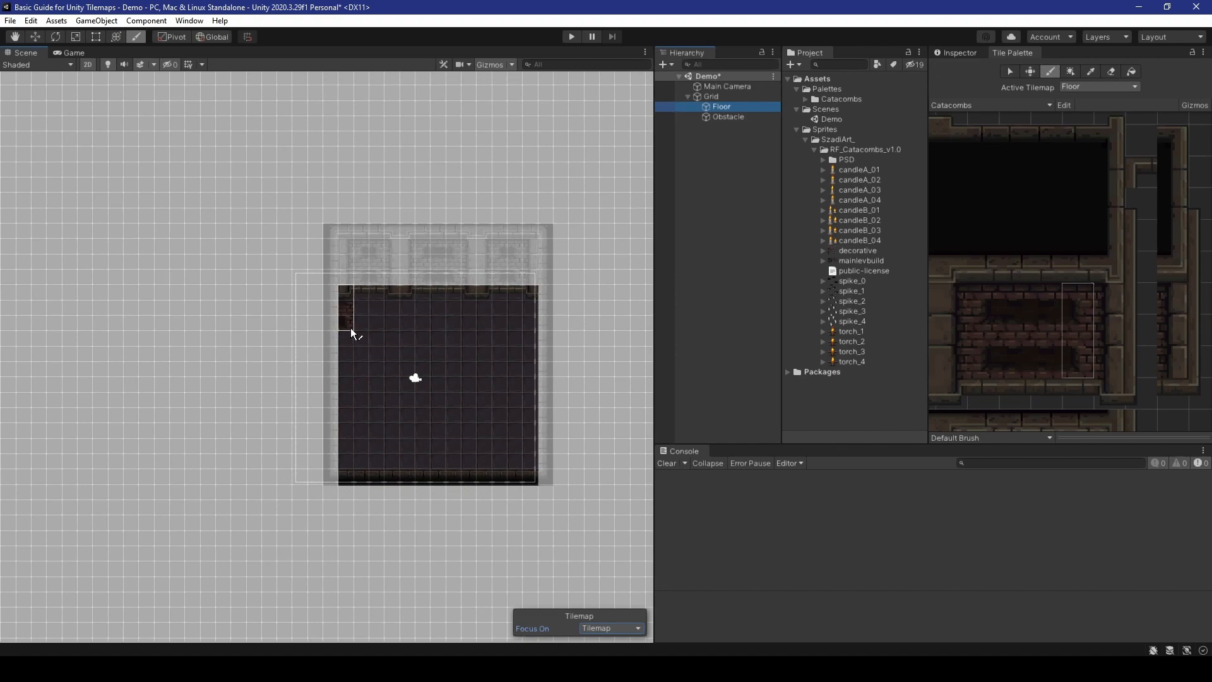
scroll(354, 320, "up", 4)
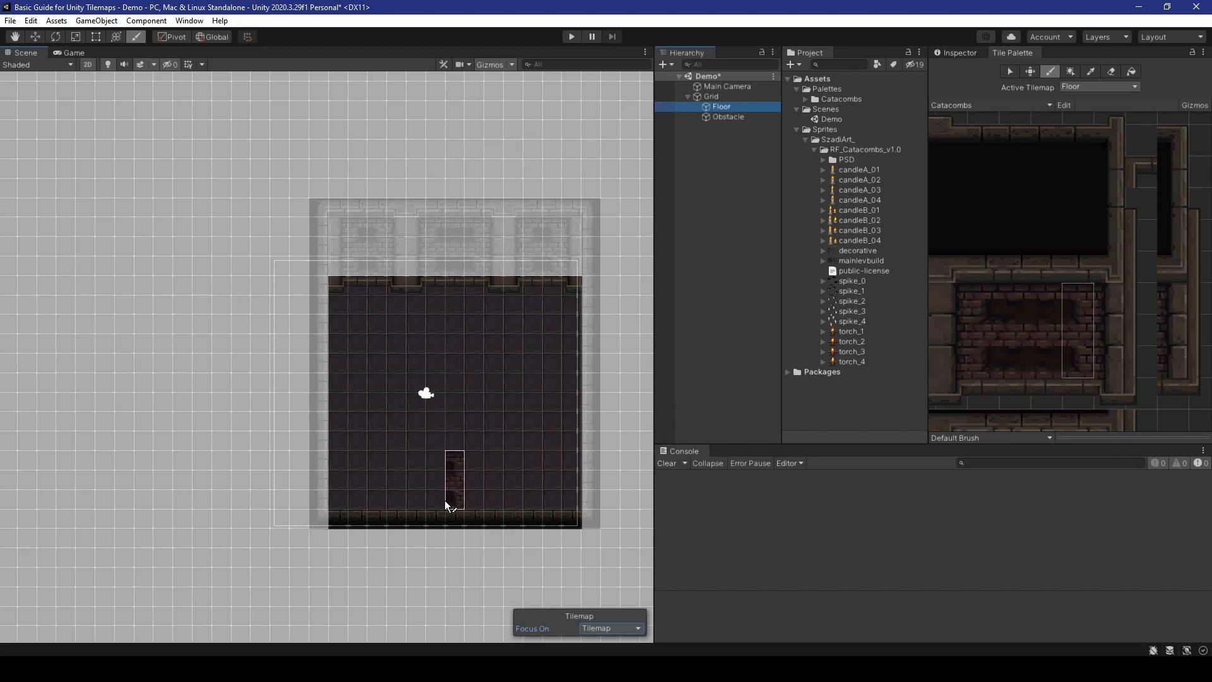
- Switch the active tilemap to Obstacle so the focus mode isolates the wall tiles
left_click(1081, 86)
left_click(1090, 99)
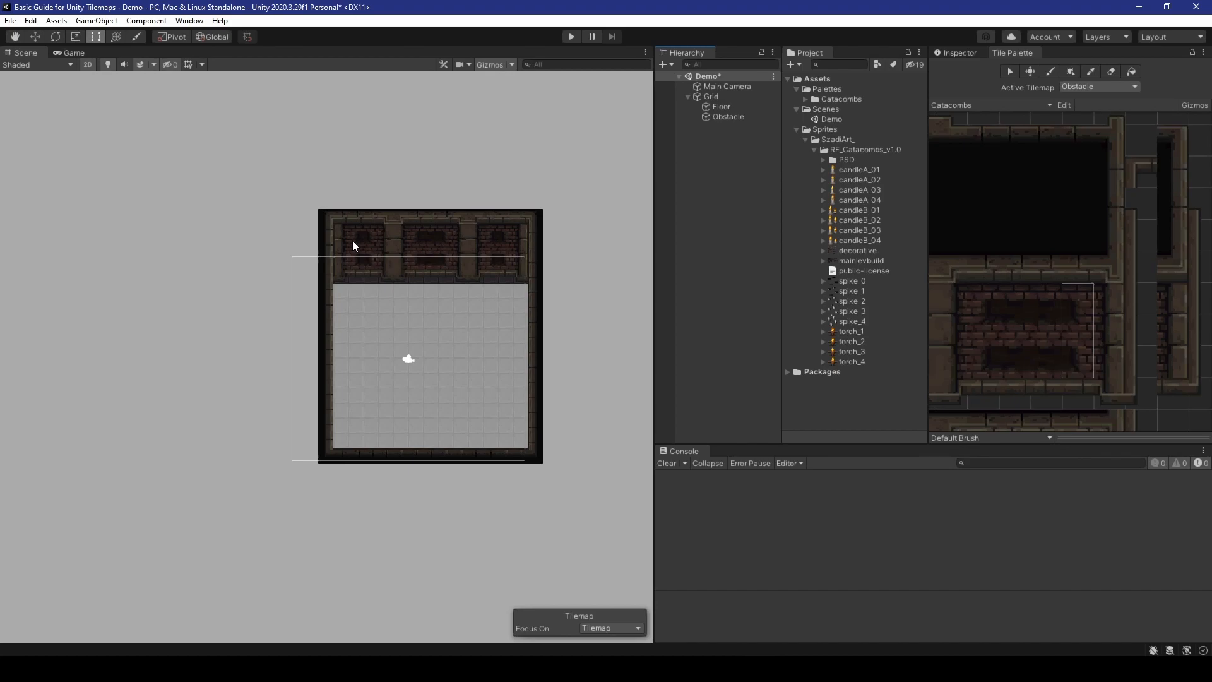
scroll(354, 246, "down", 1)
scroll(353, 244, "down", 1)
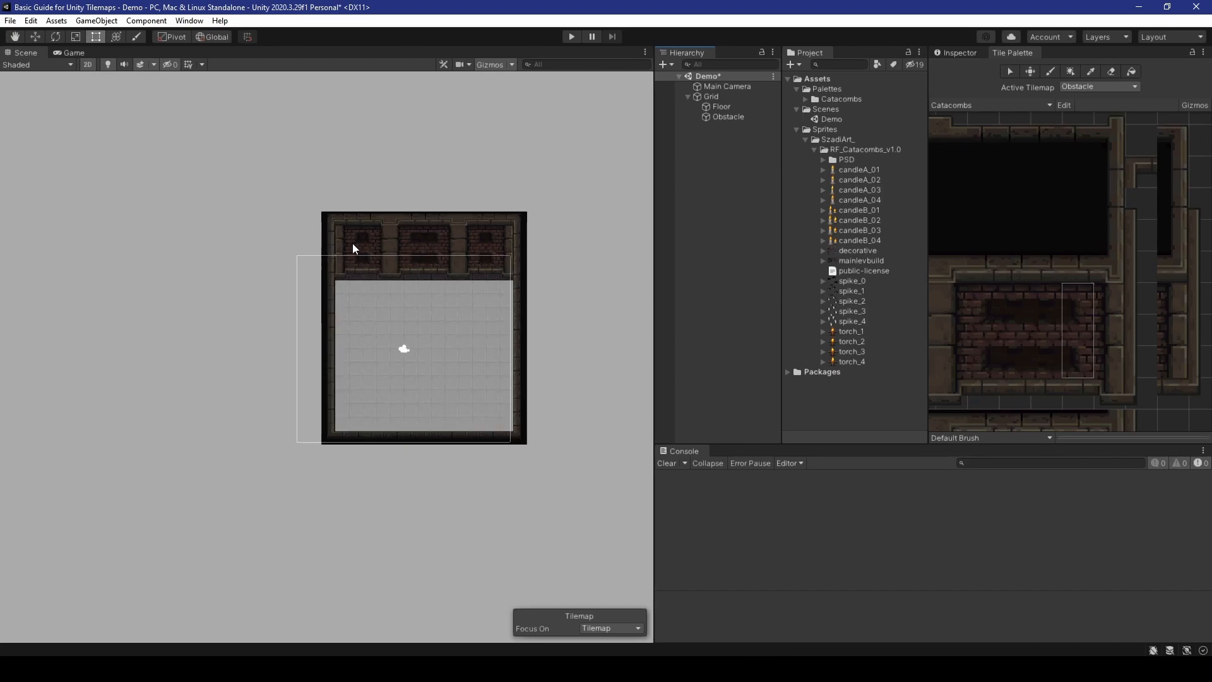